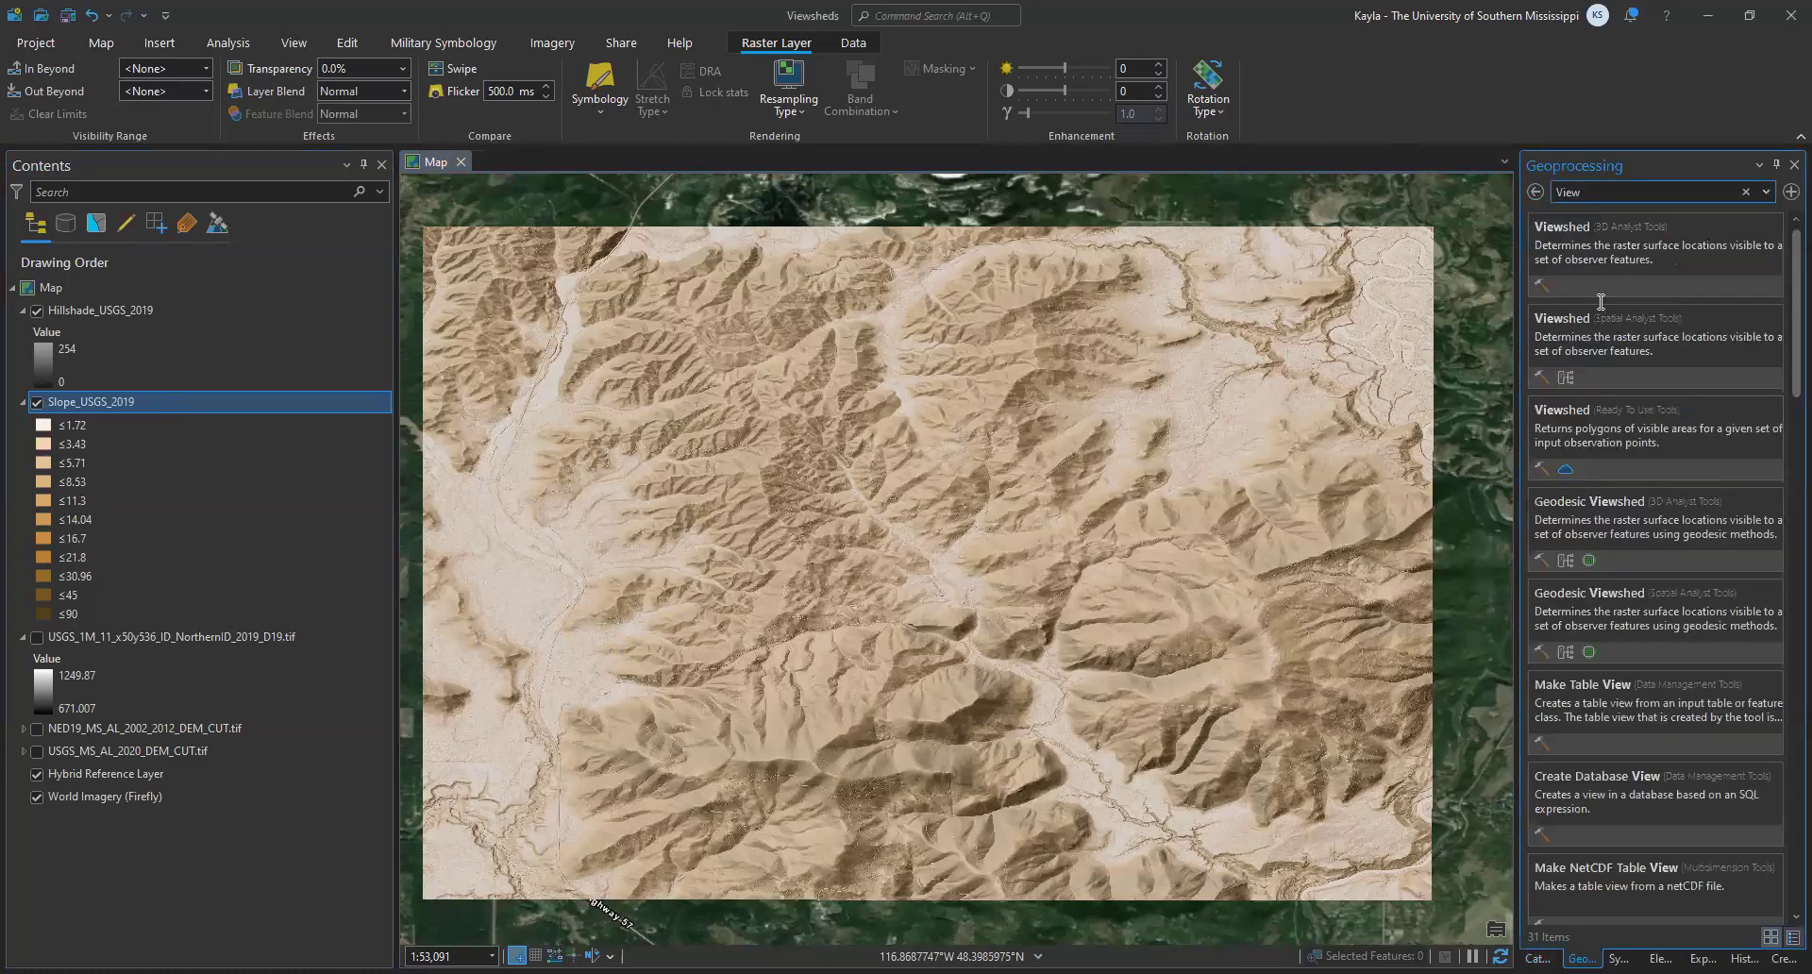
Step: Open the Viewshed geoprocessing tool and read the help for its observer features parameter
click(1772, 311)
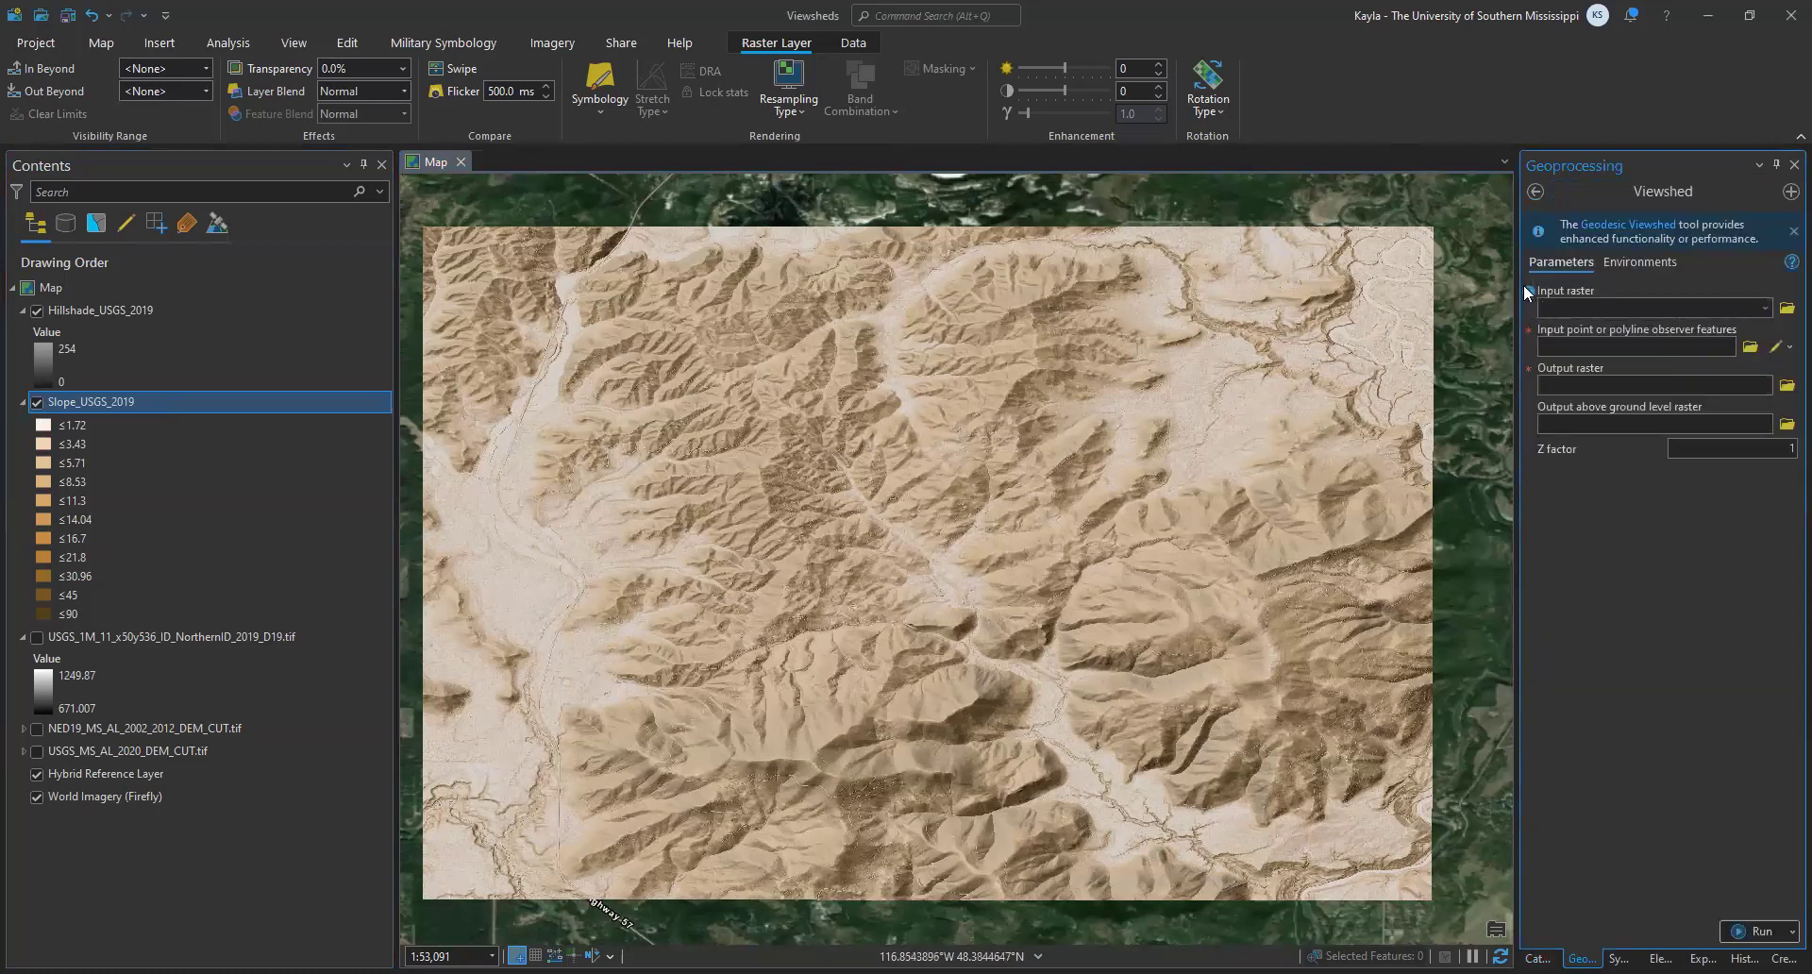
mouse_move(1530, 294)
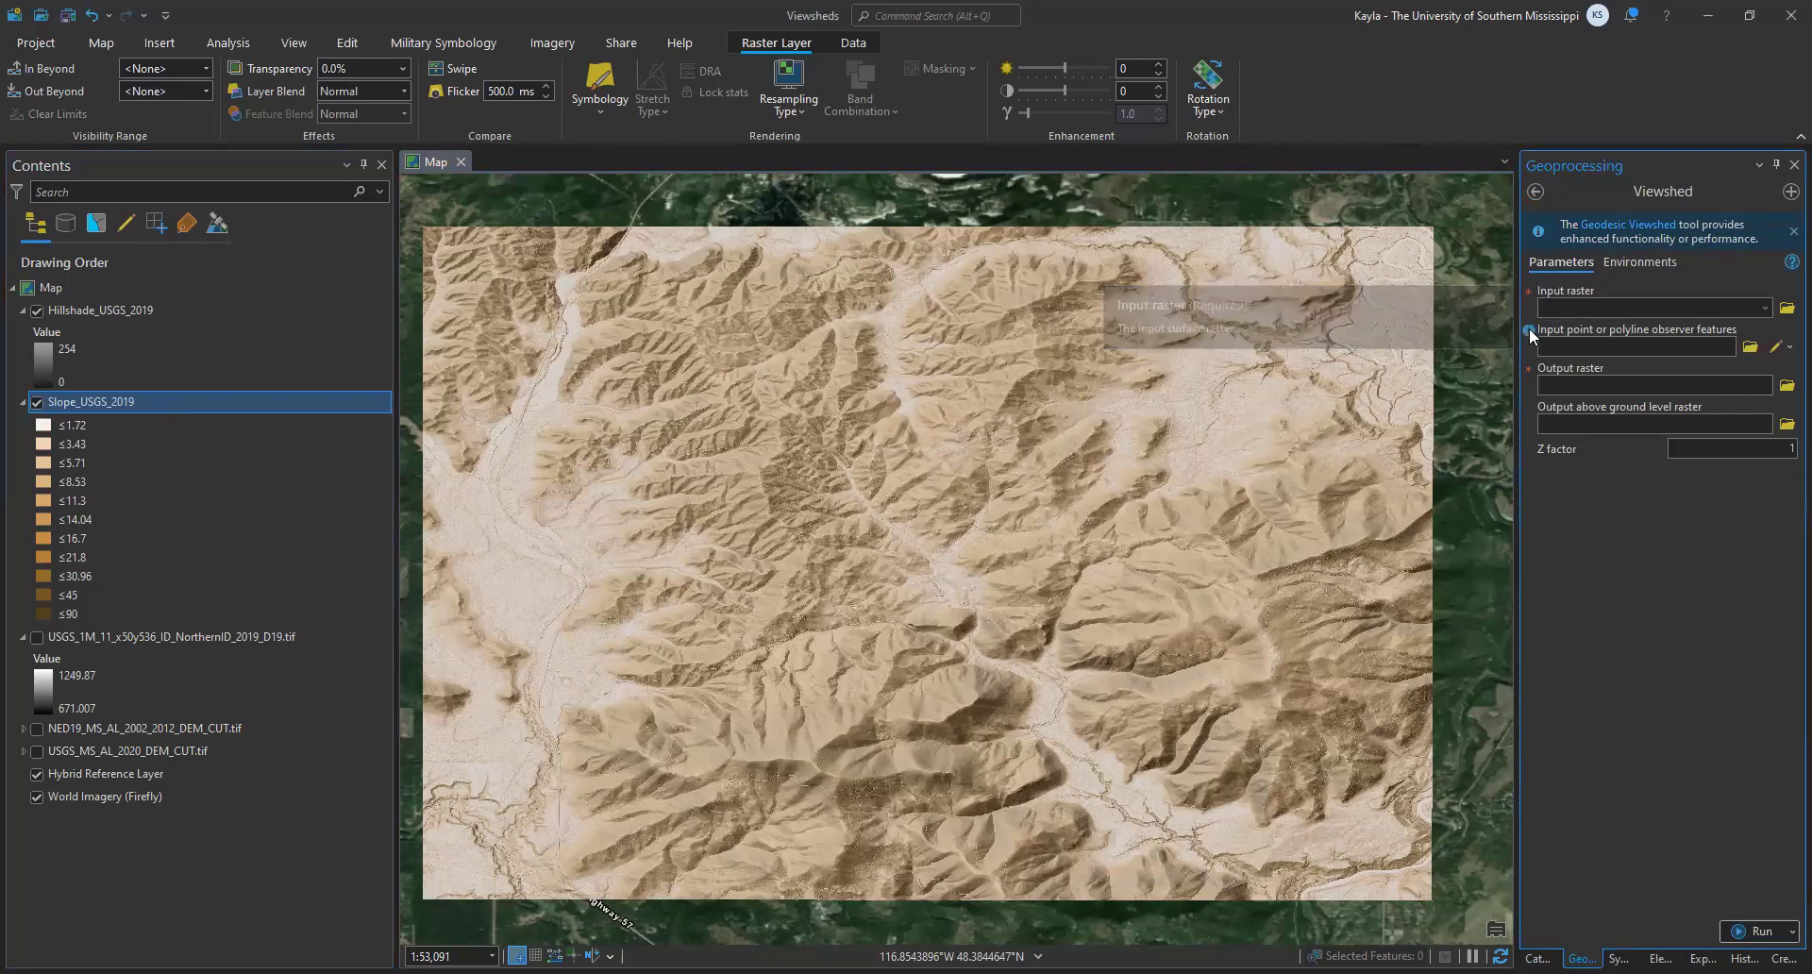
mouse_move(1526, 326)
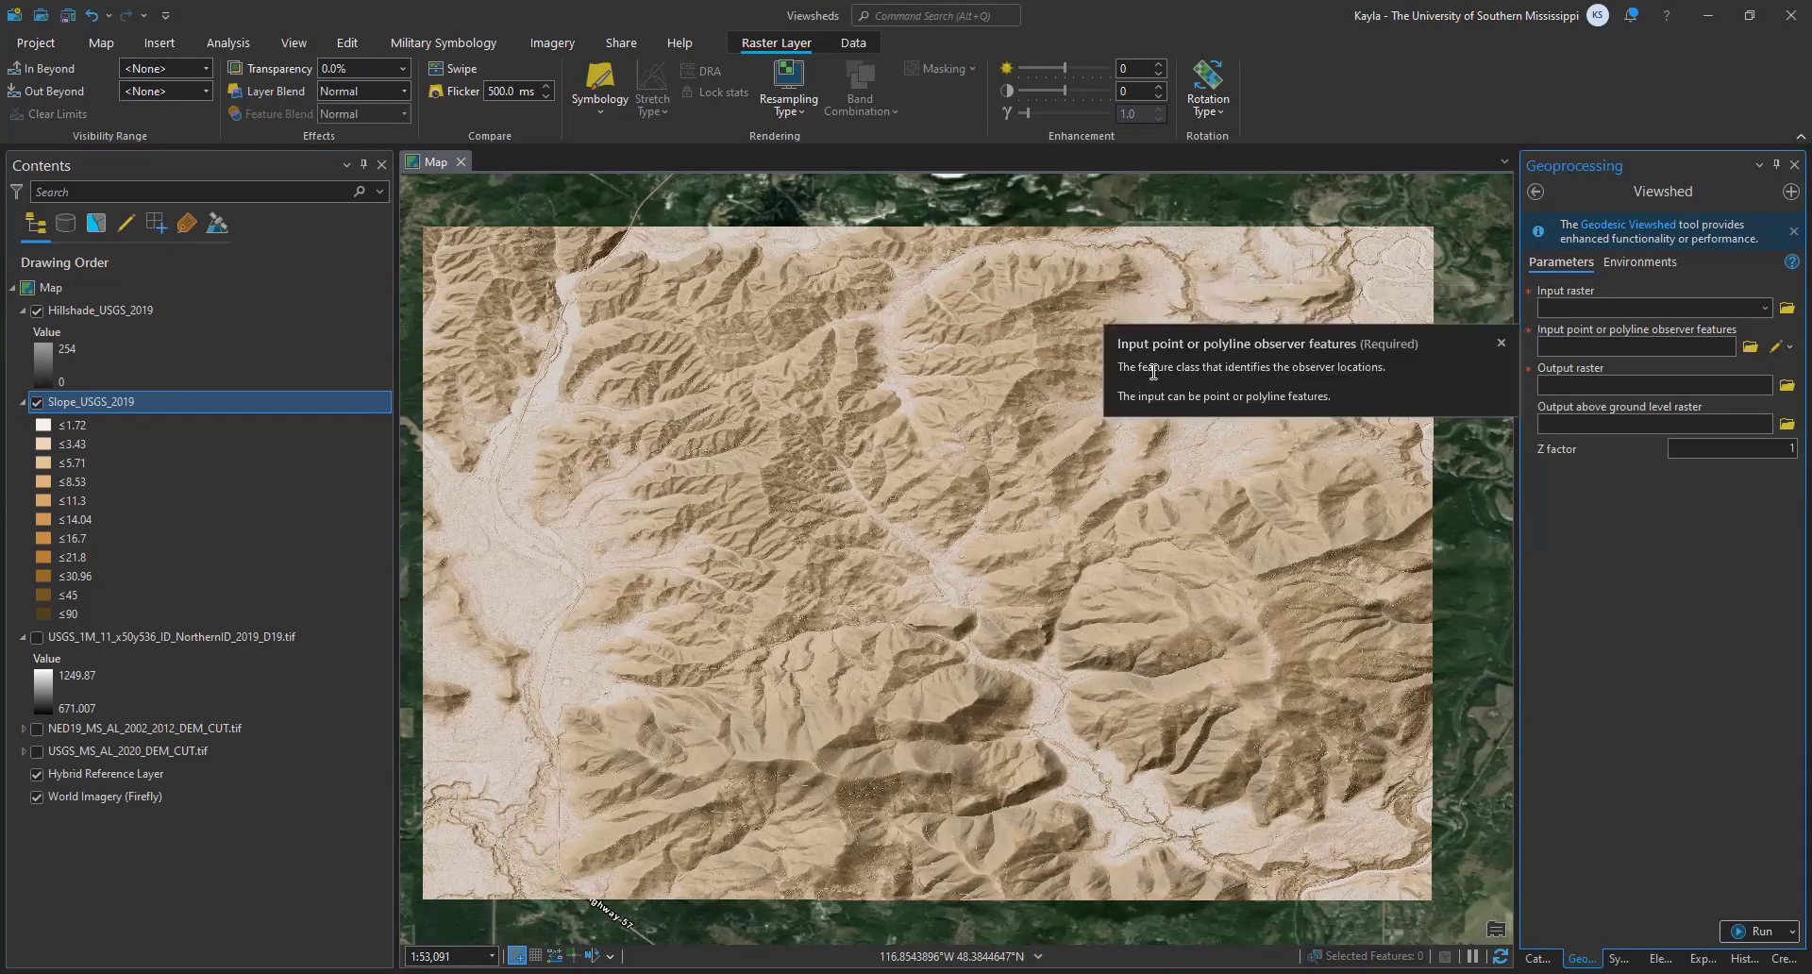
drag(1148, 367, 1387, 359)
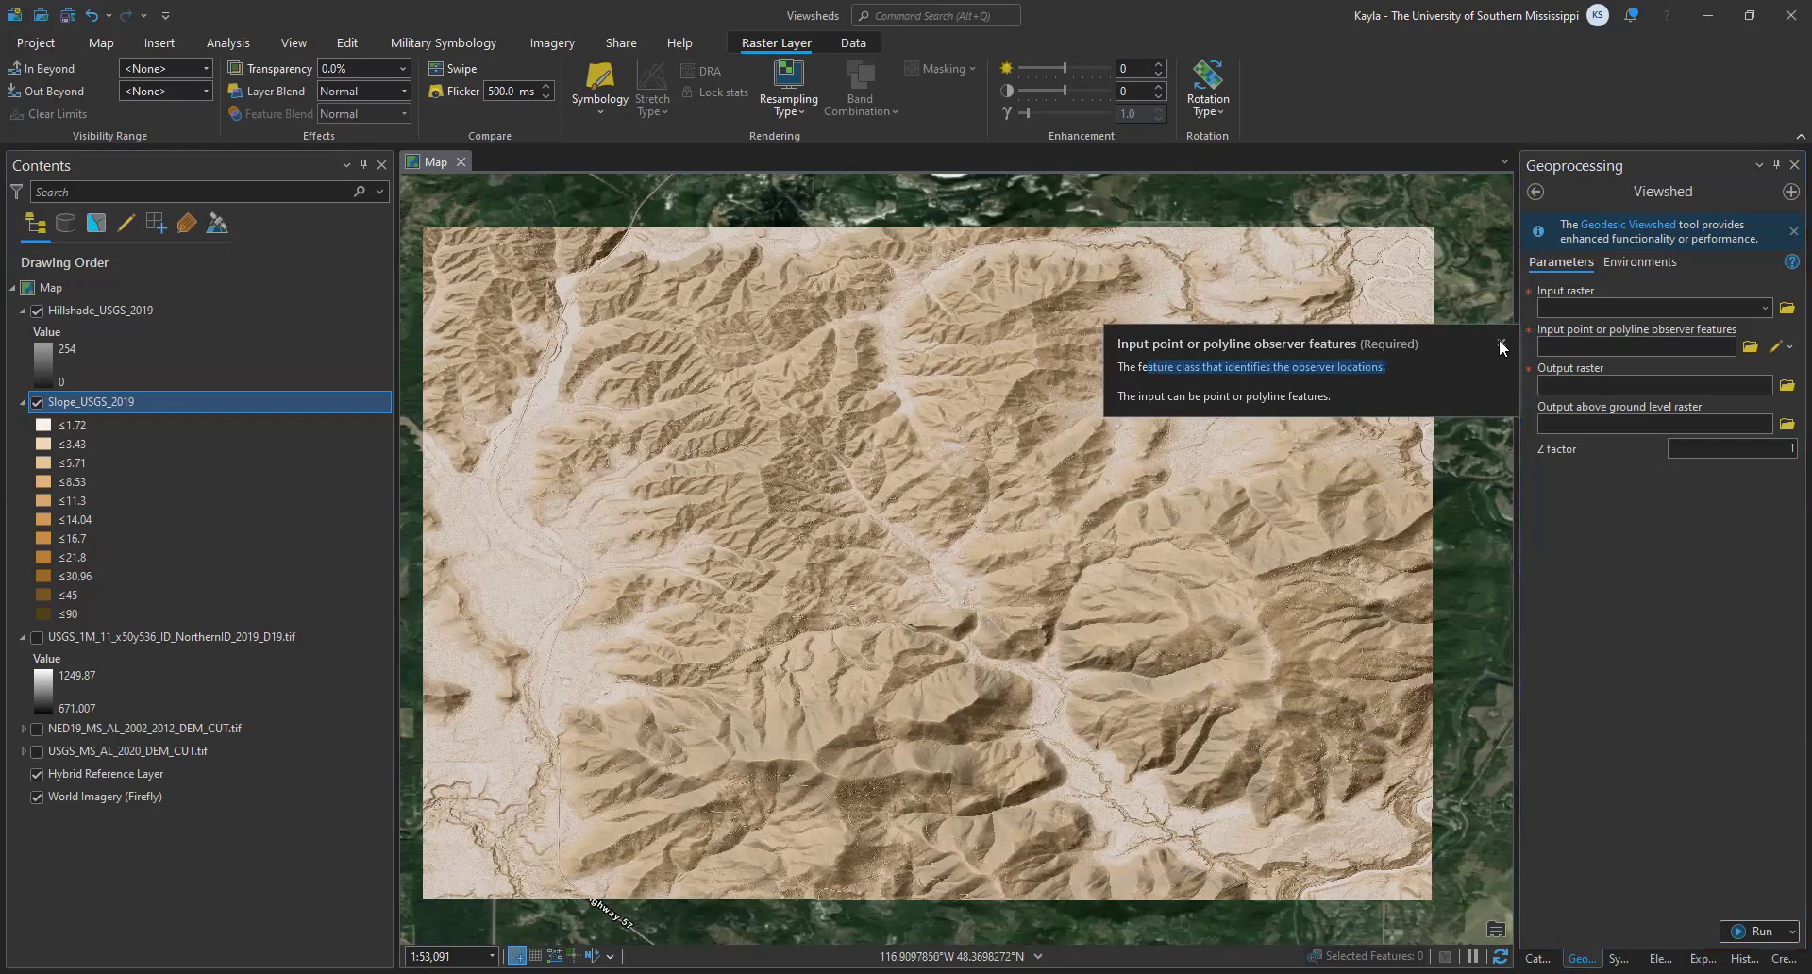
click(1576, 576)
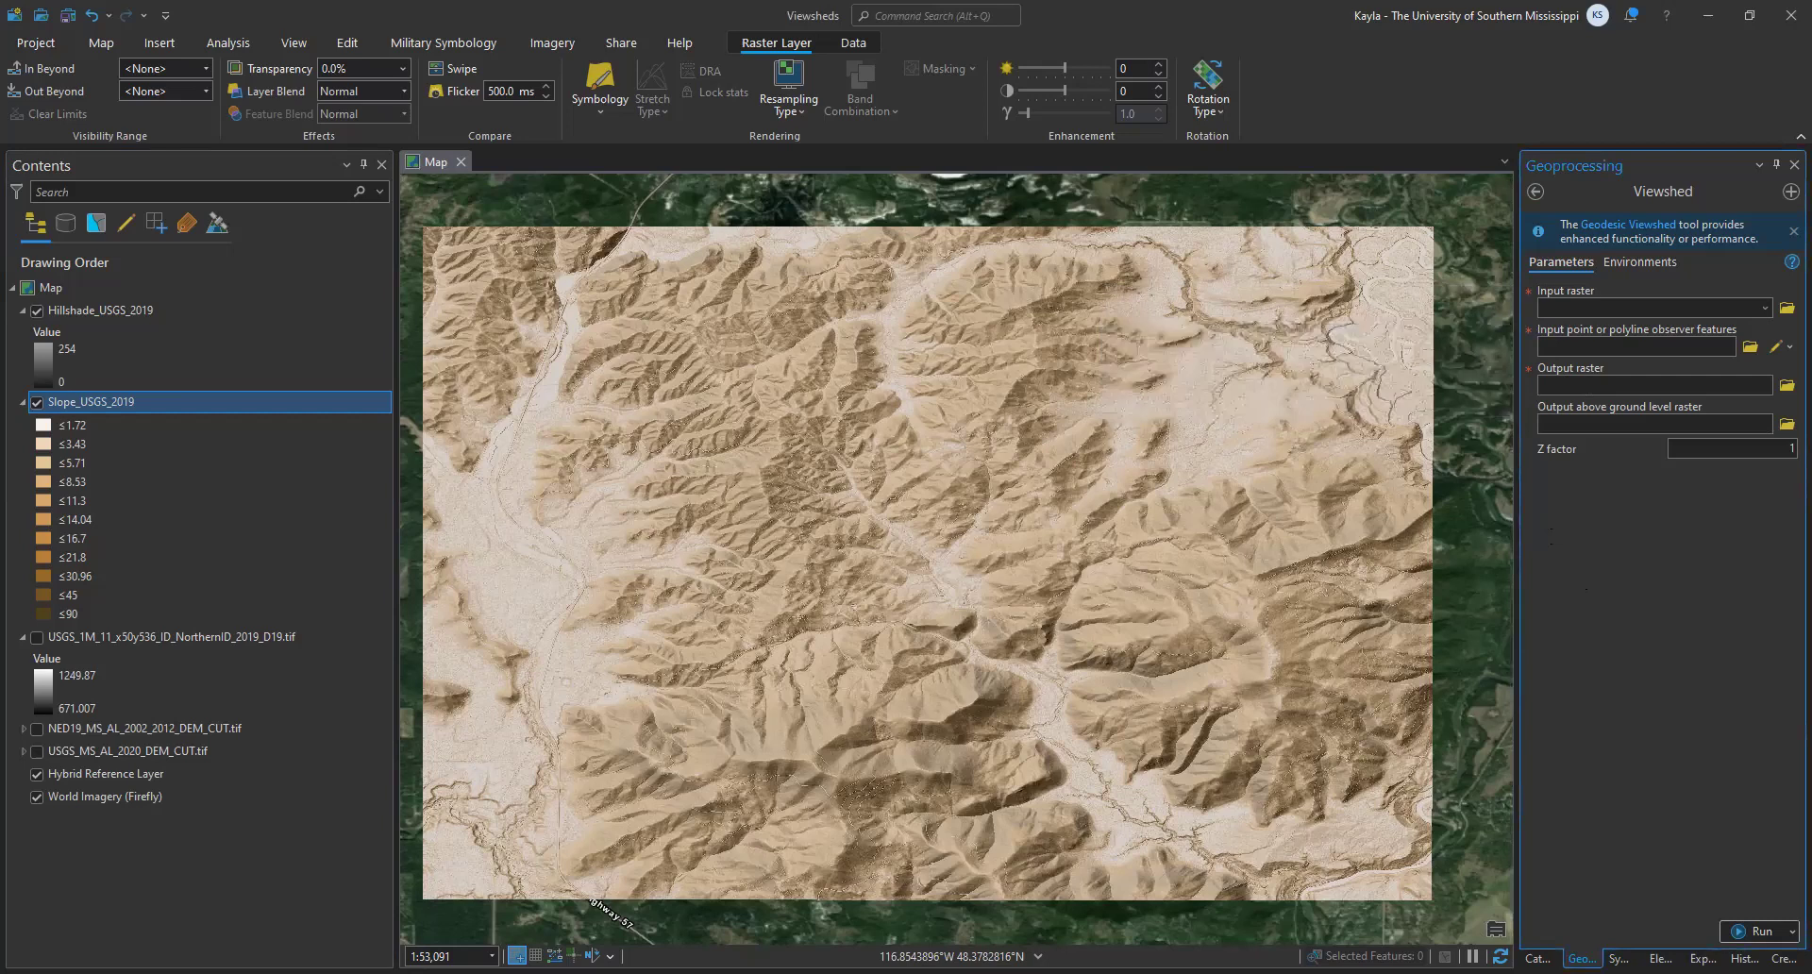
Step: Create a point feature class named Observers in Viewsheds.gdb and add it to the current map
click(1537, 958)
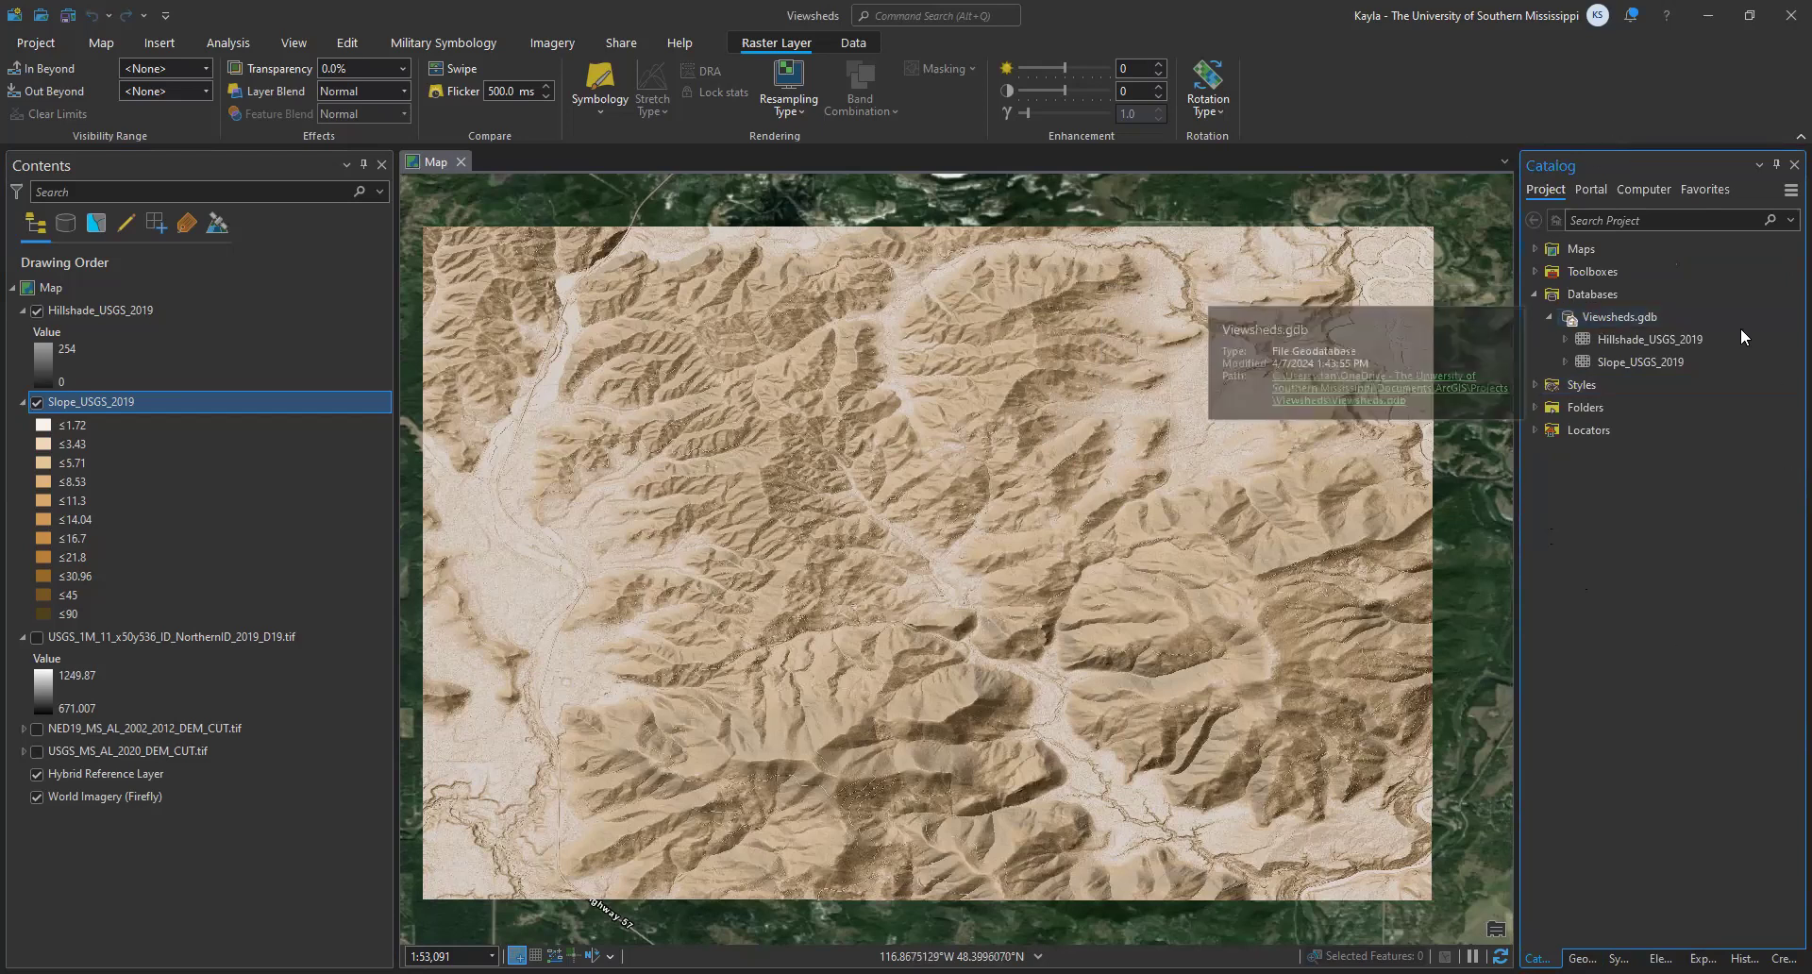
click(1593, 318)
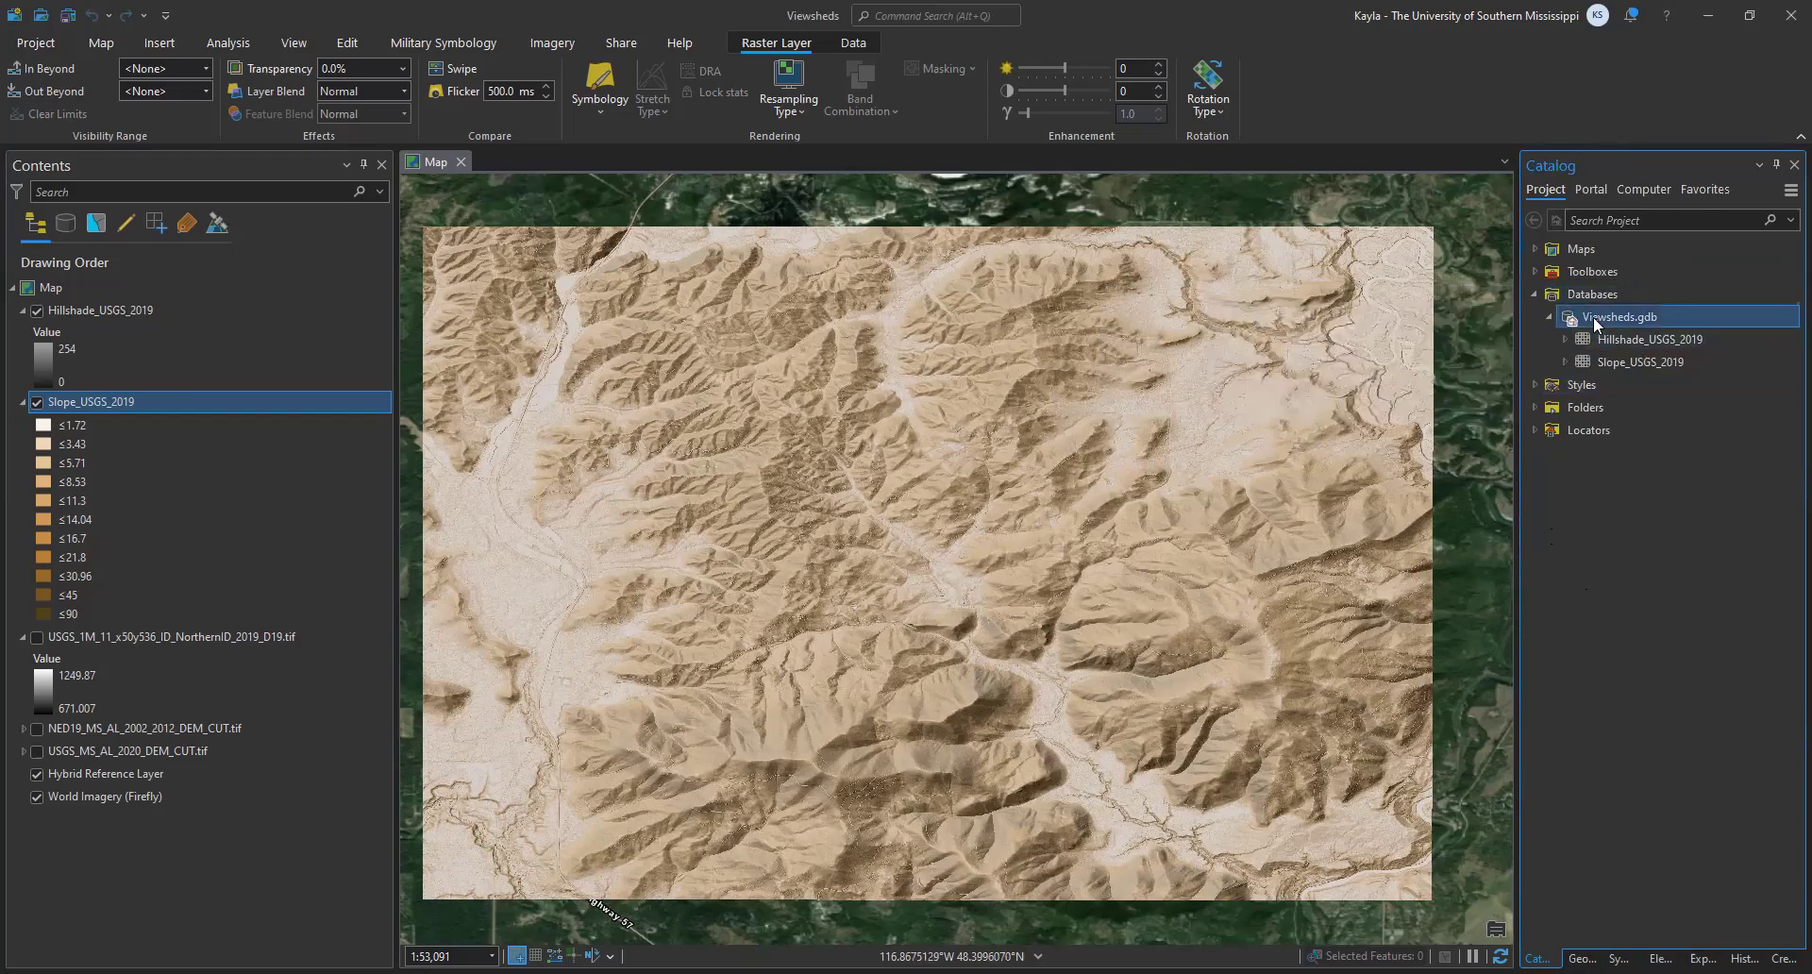
right_click(1593, 316)
mouse_move(1429, 330)
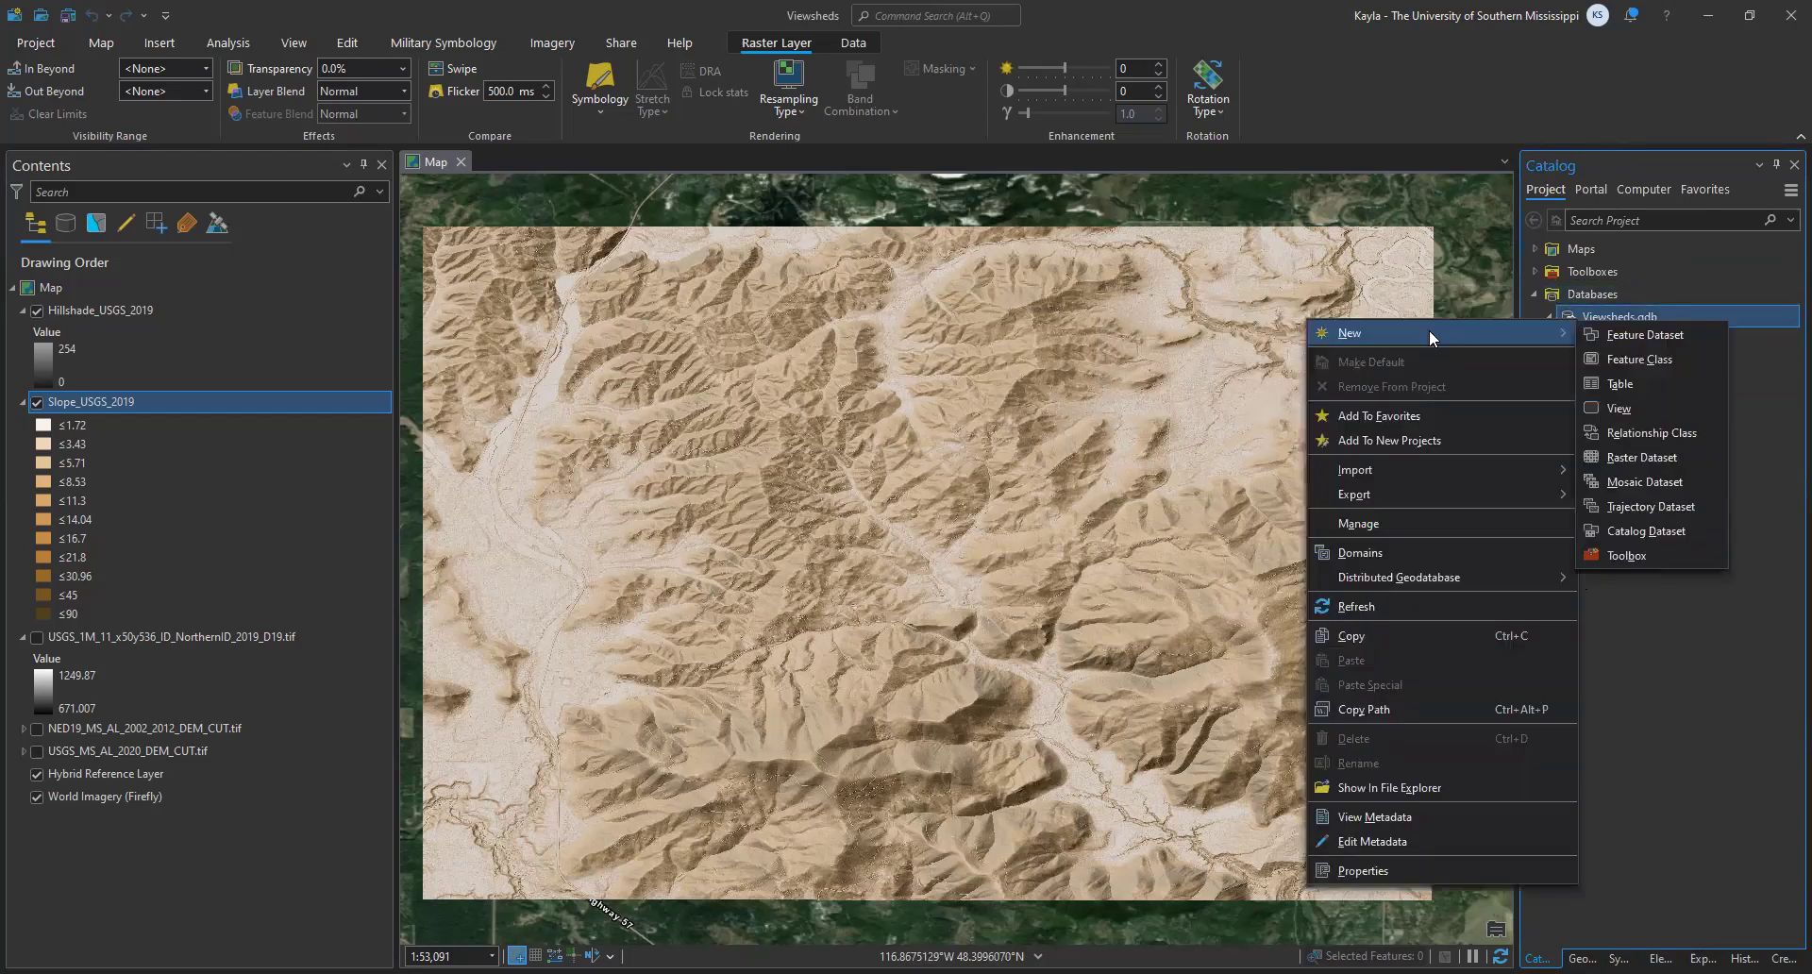
click(1666, 358)
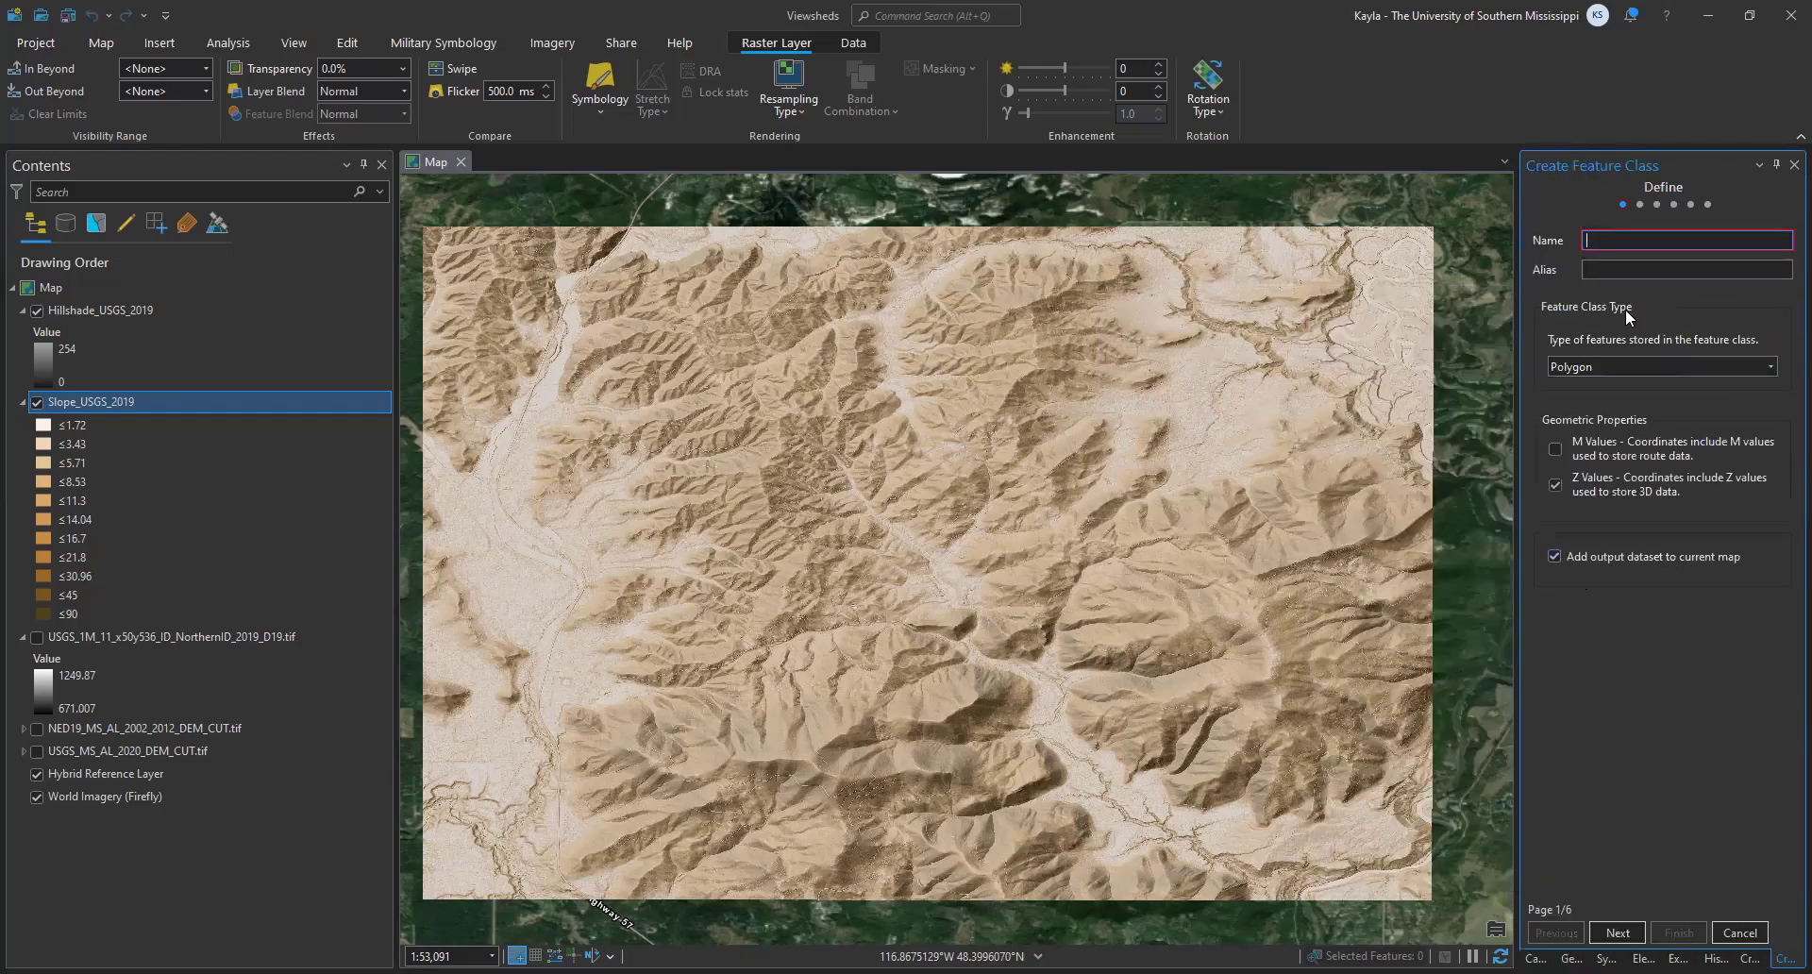
text(Observers)
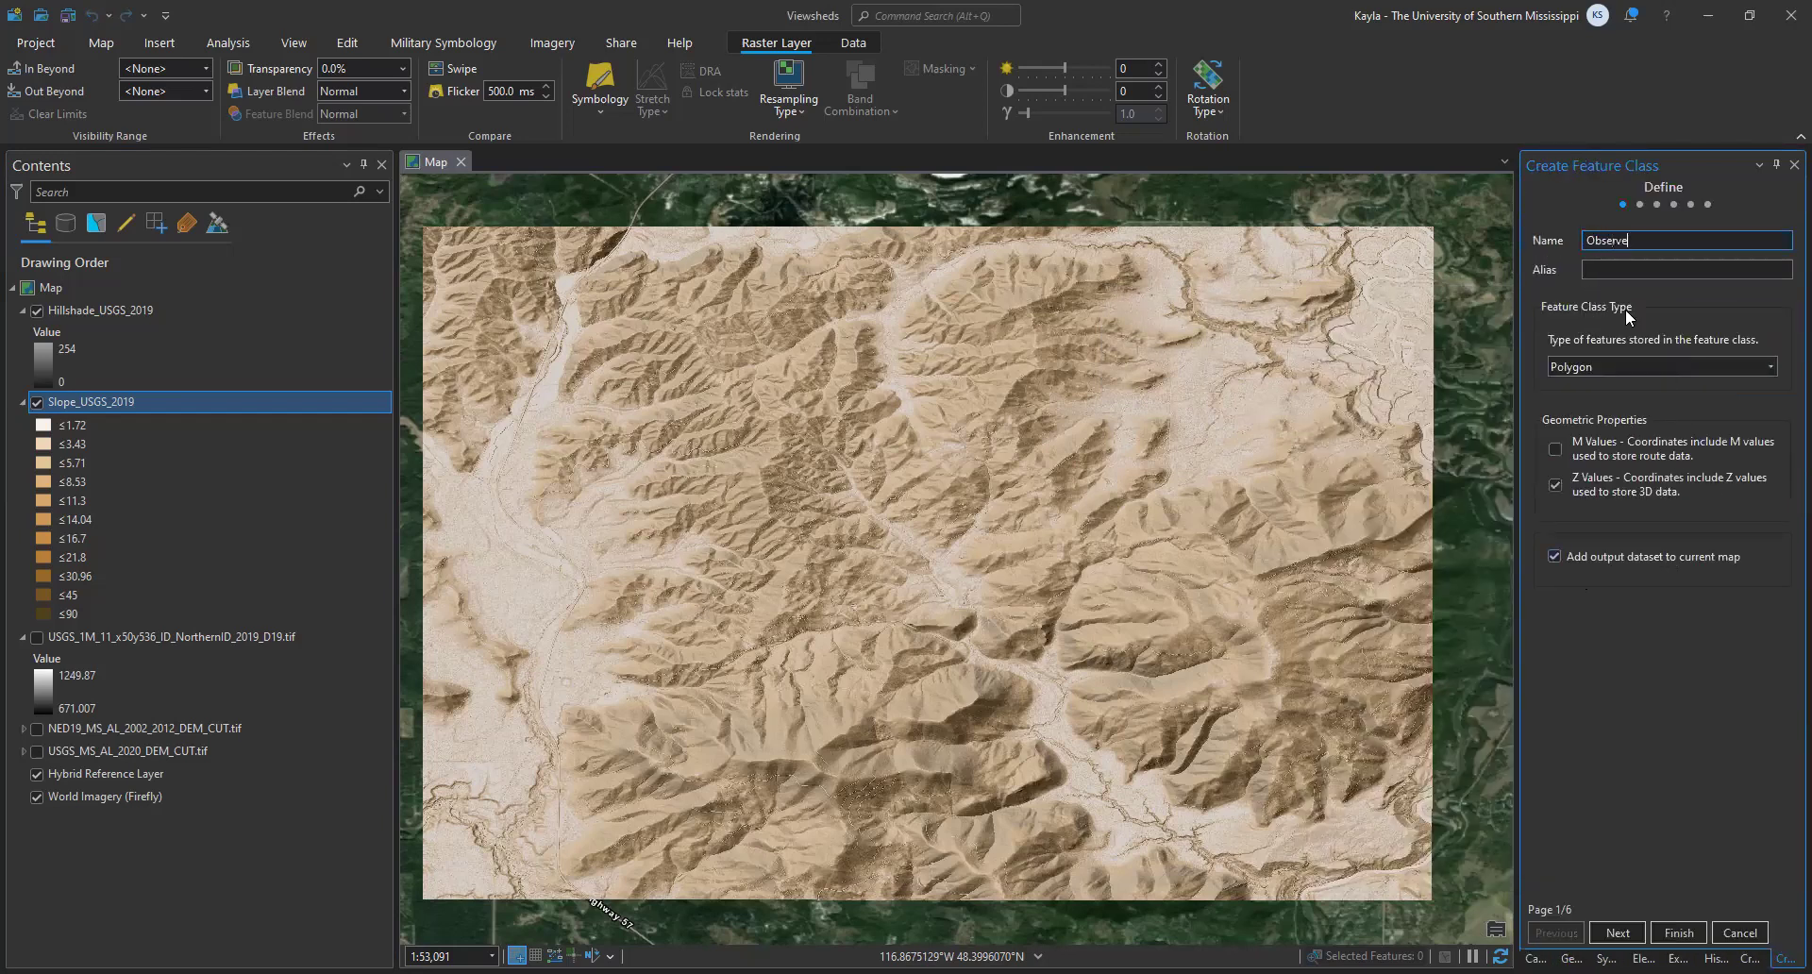
click(1652, 364)
click(1578, 422)
click(1636, 934)
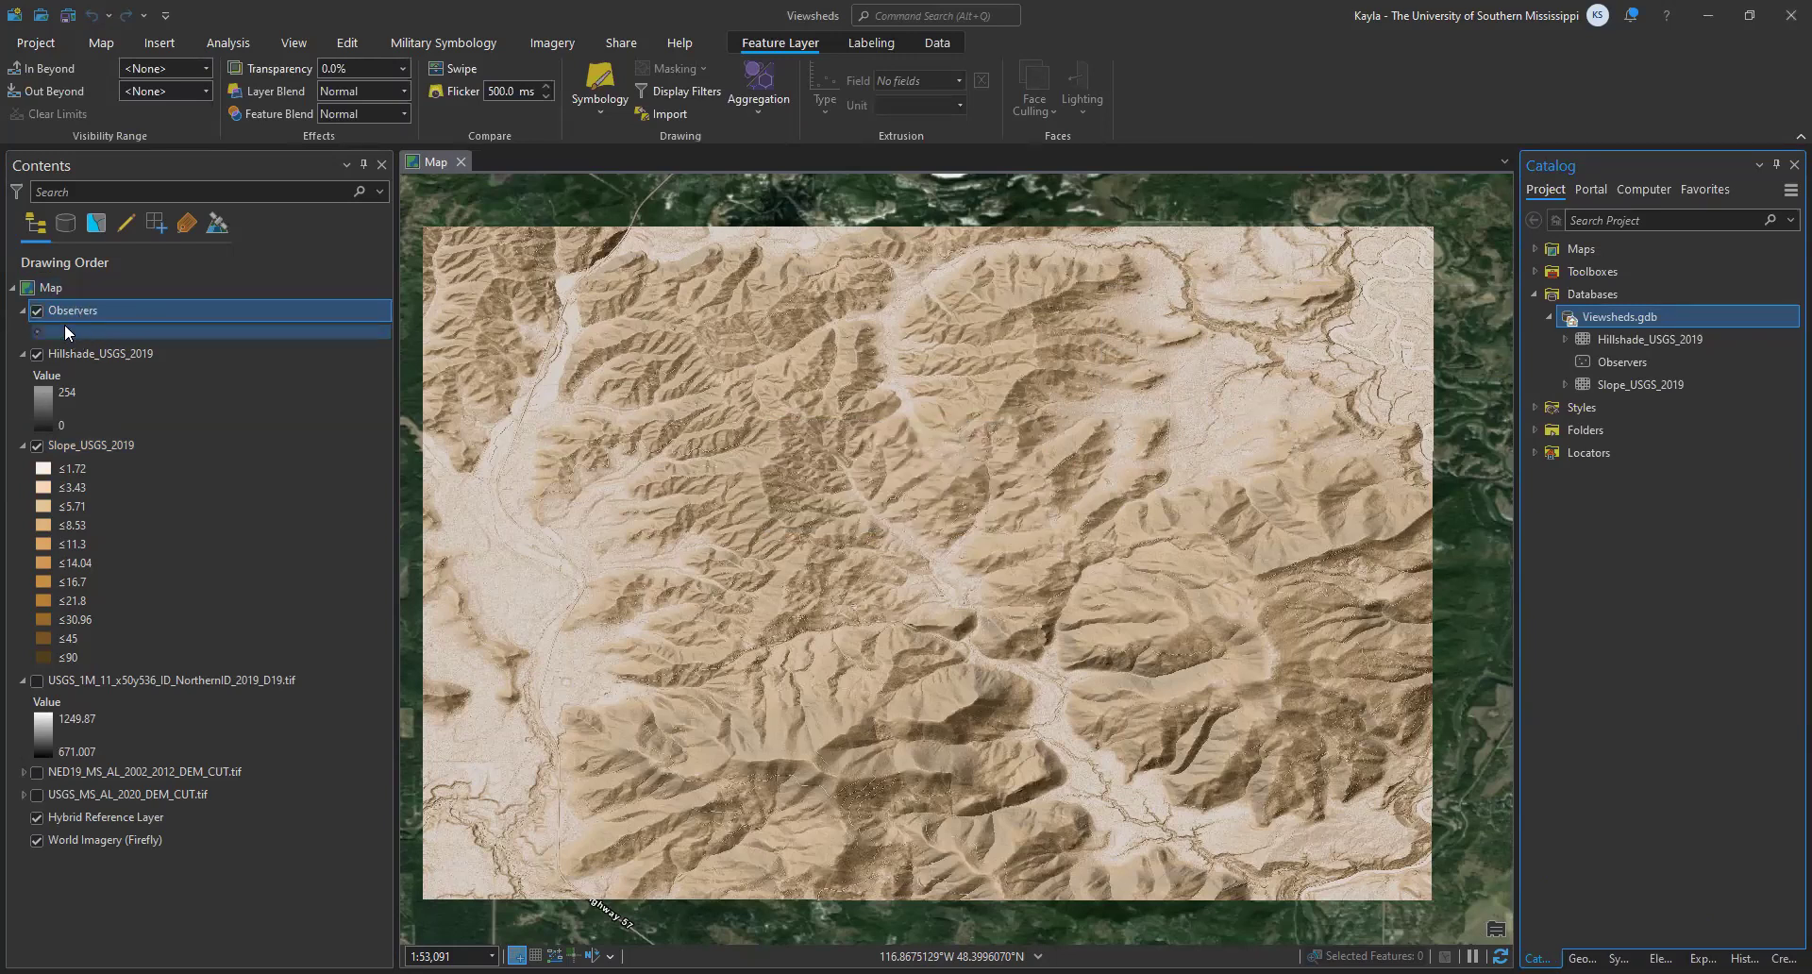
Step: Place one Observers point on the ridge crest just southwest of the central valley and save the edits
click(348, 44)
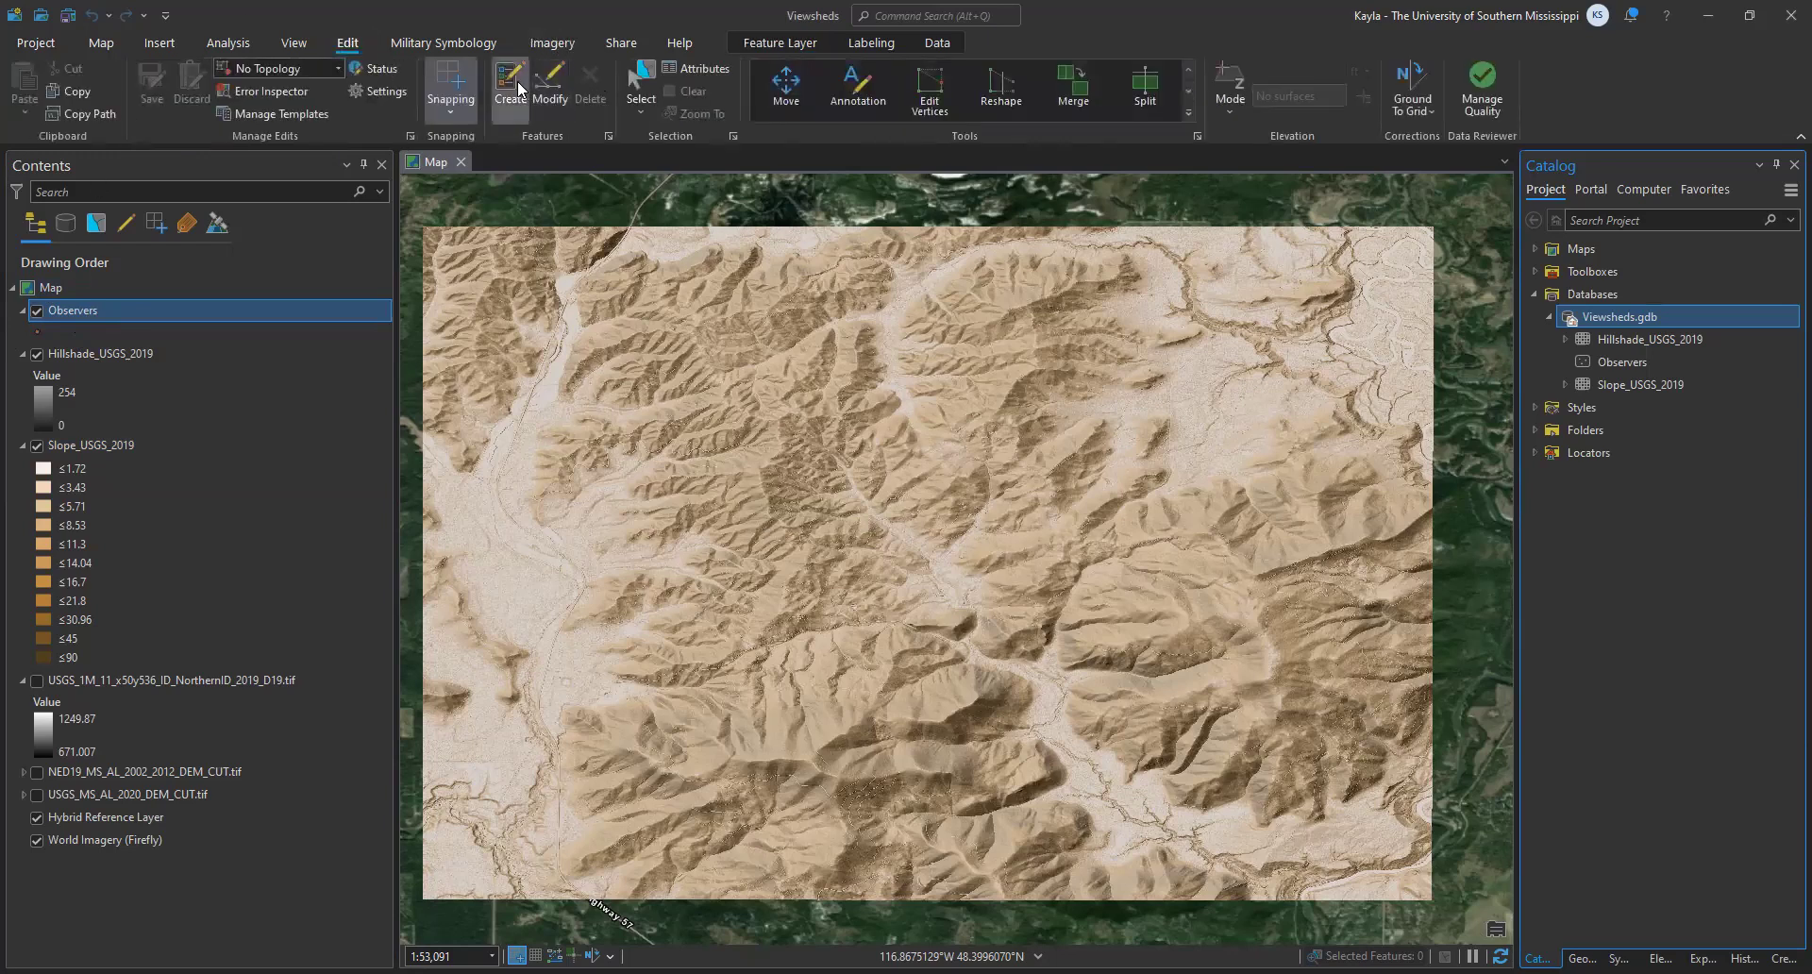
click(517, 90)
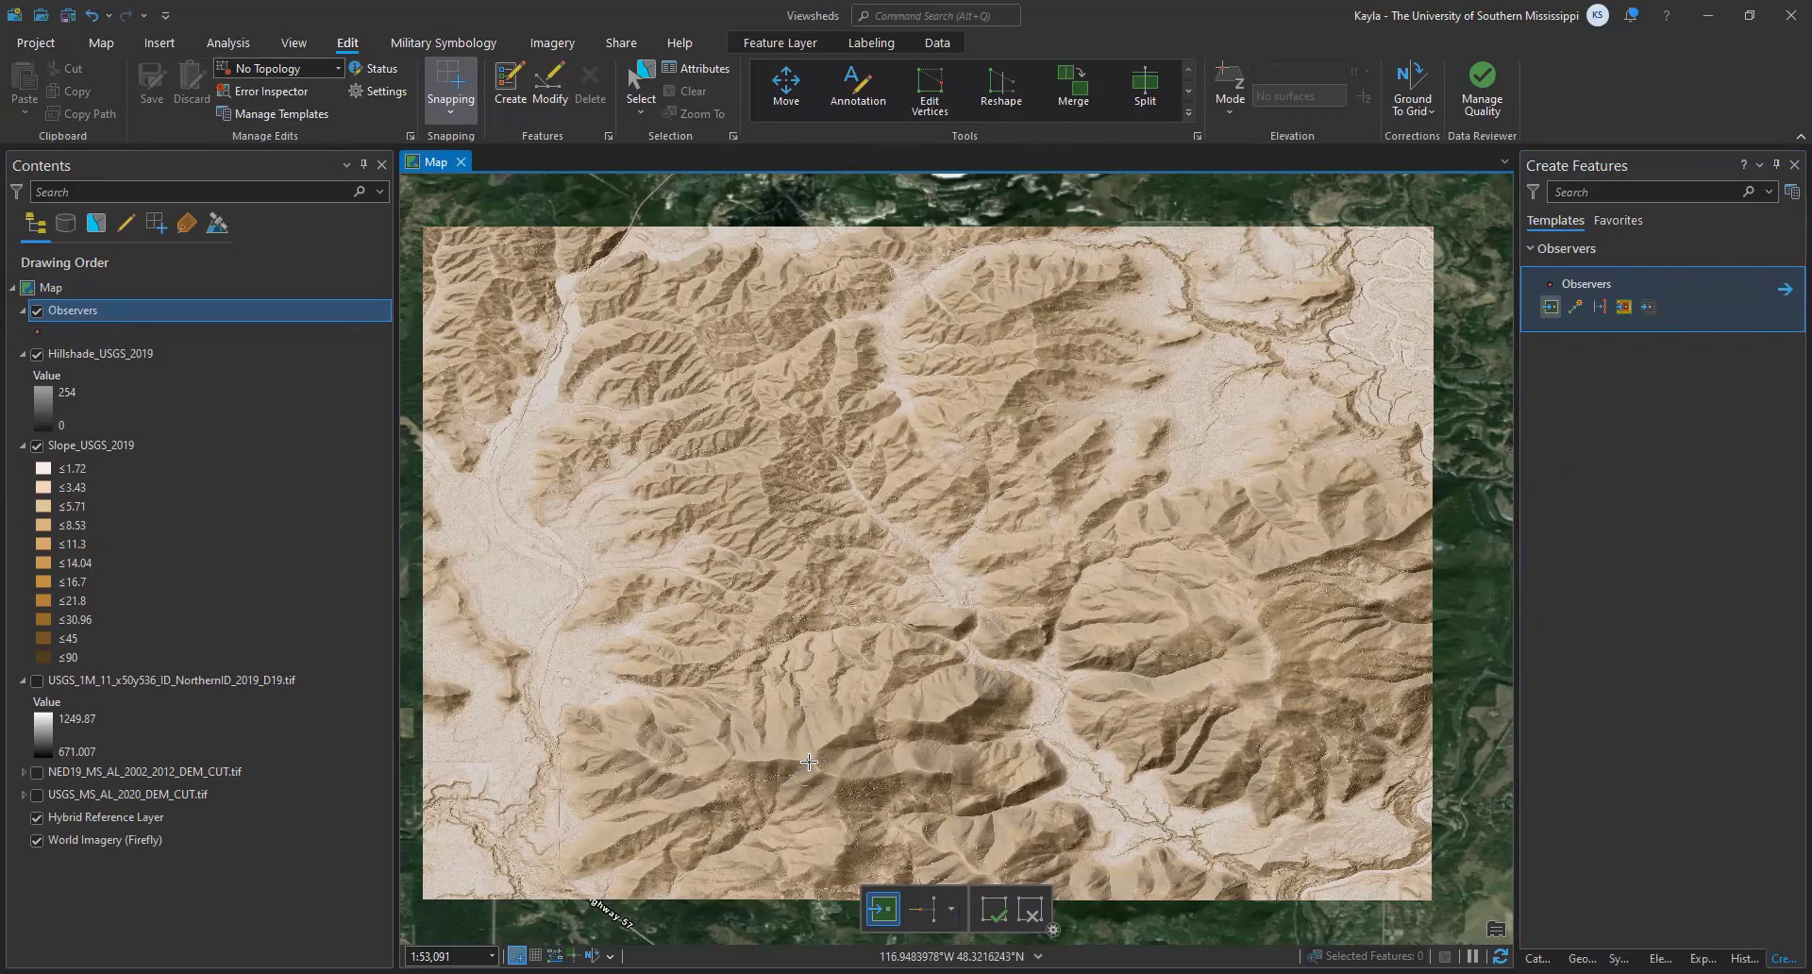
click(978, 697)
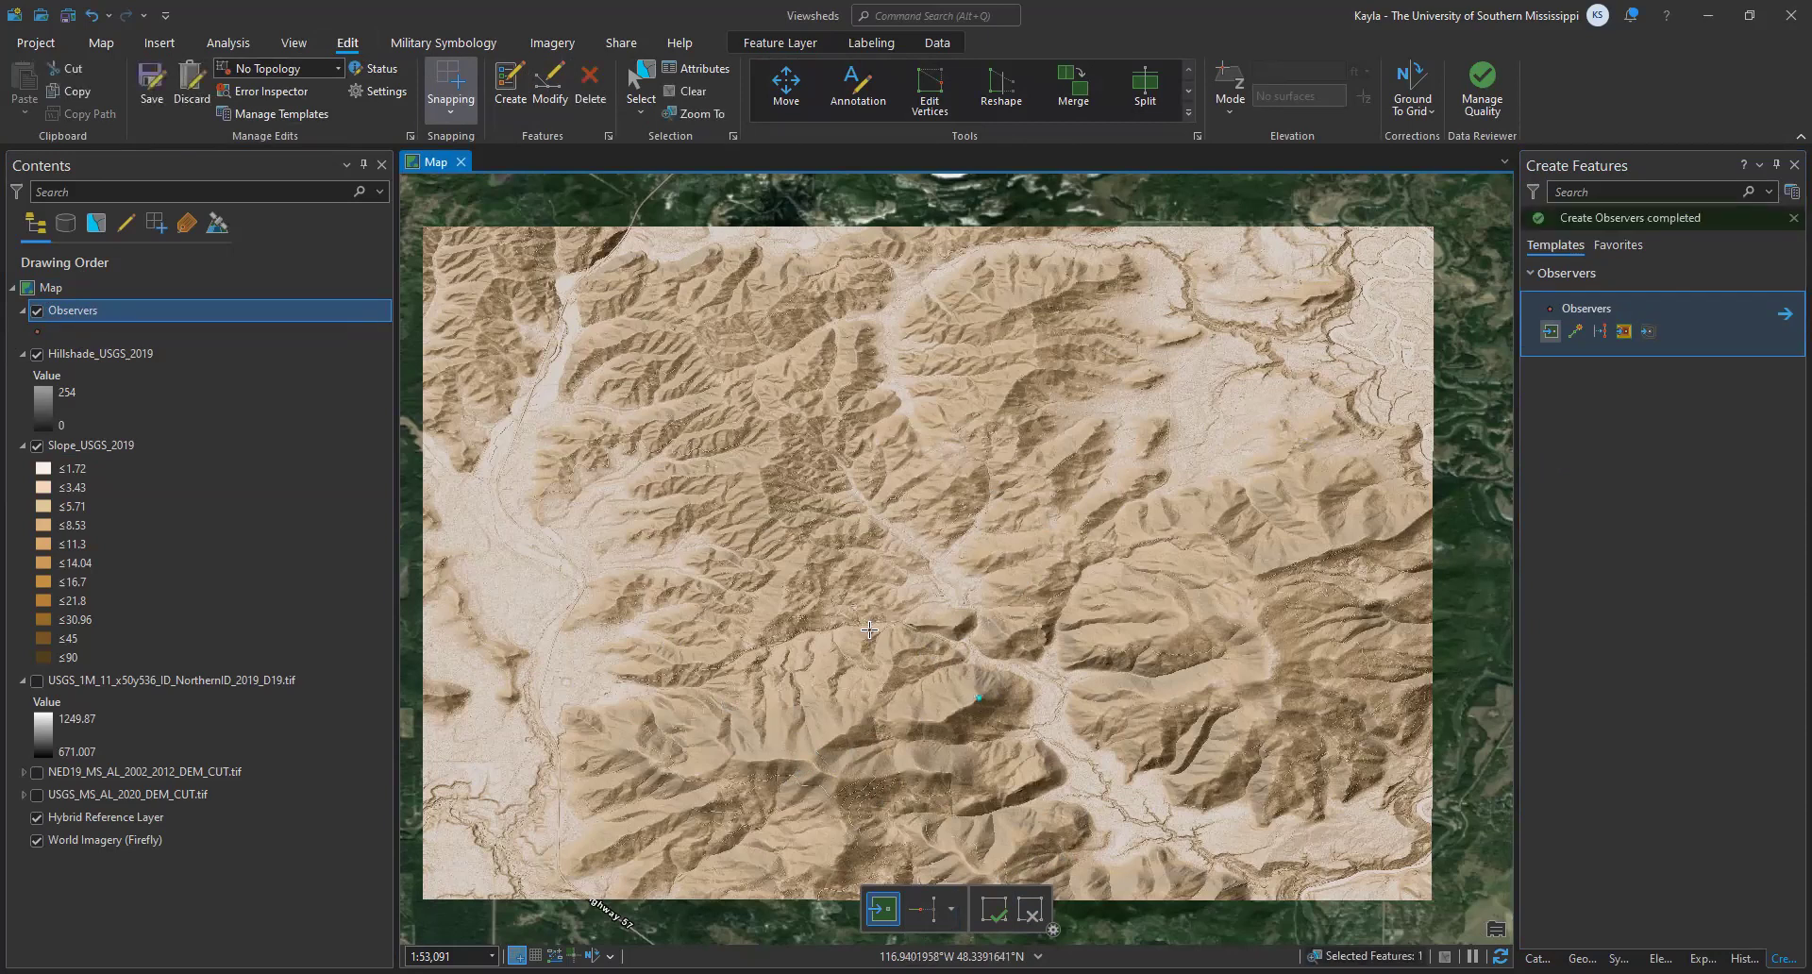
click(152, 78)
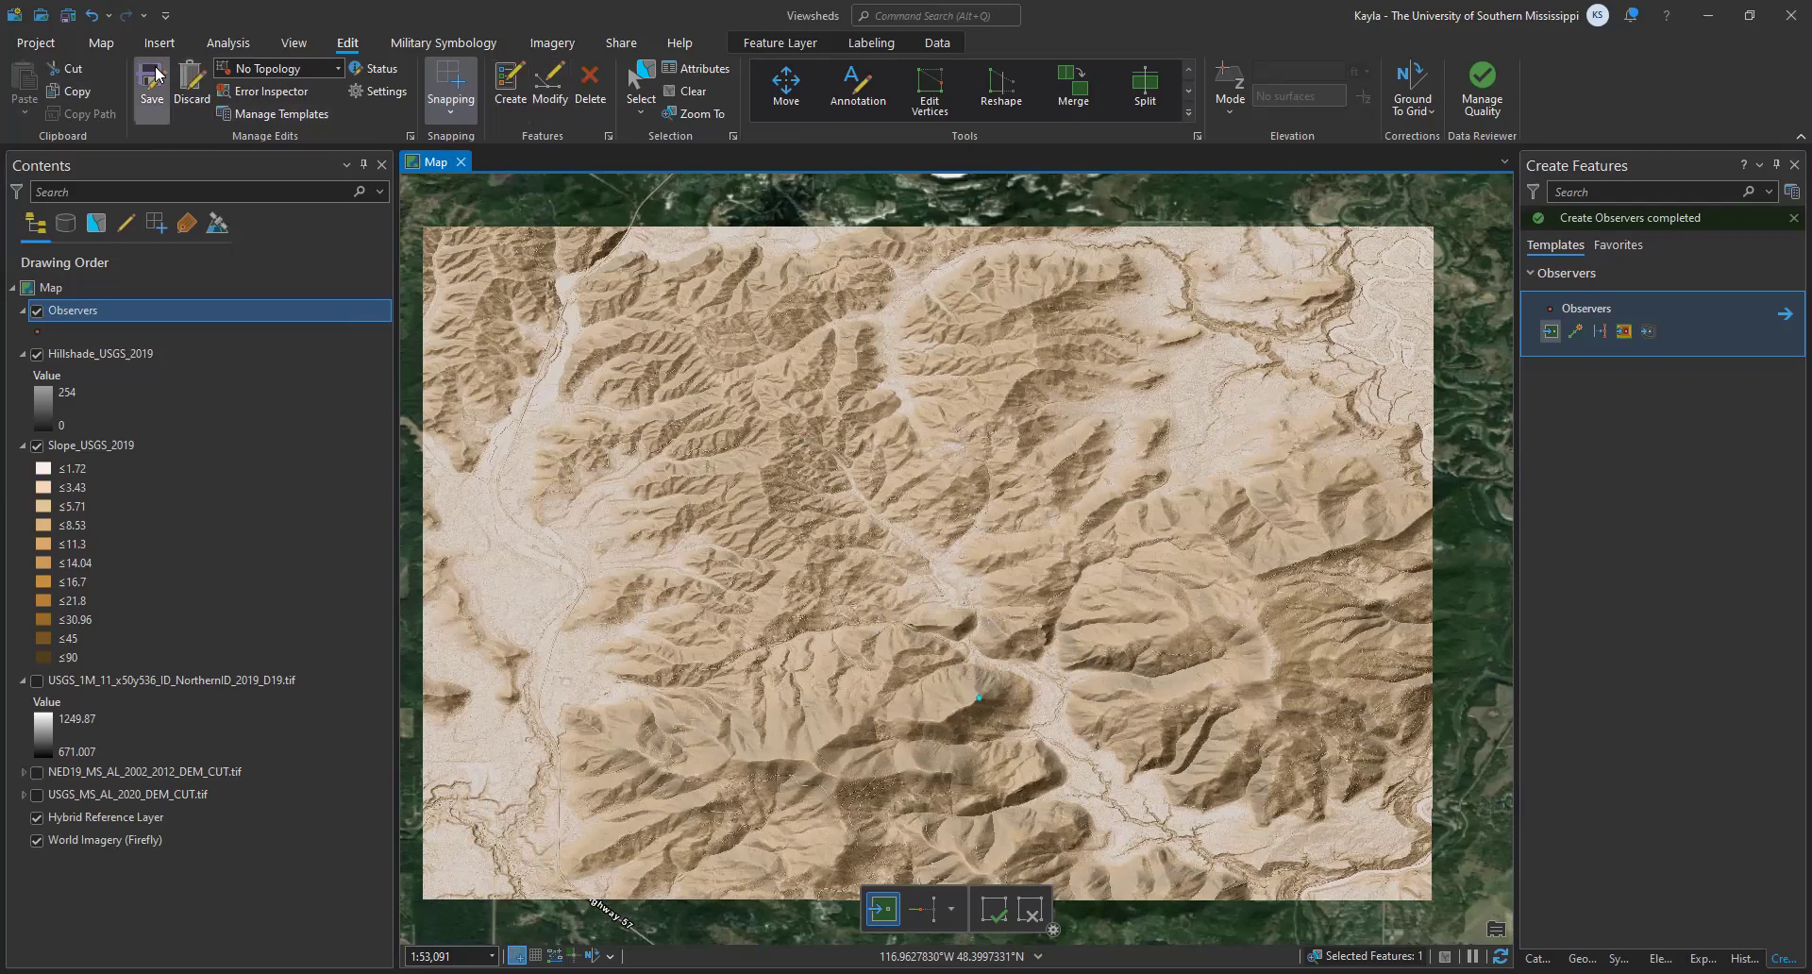
click(917, 525)
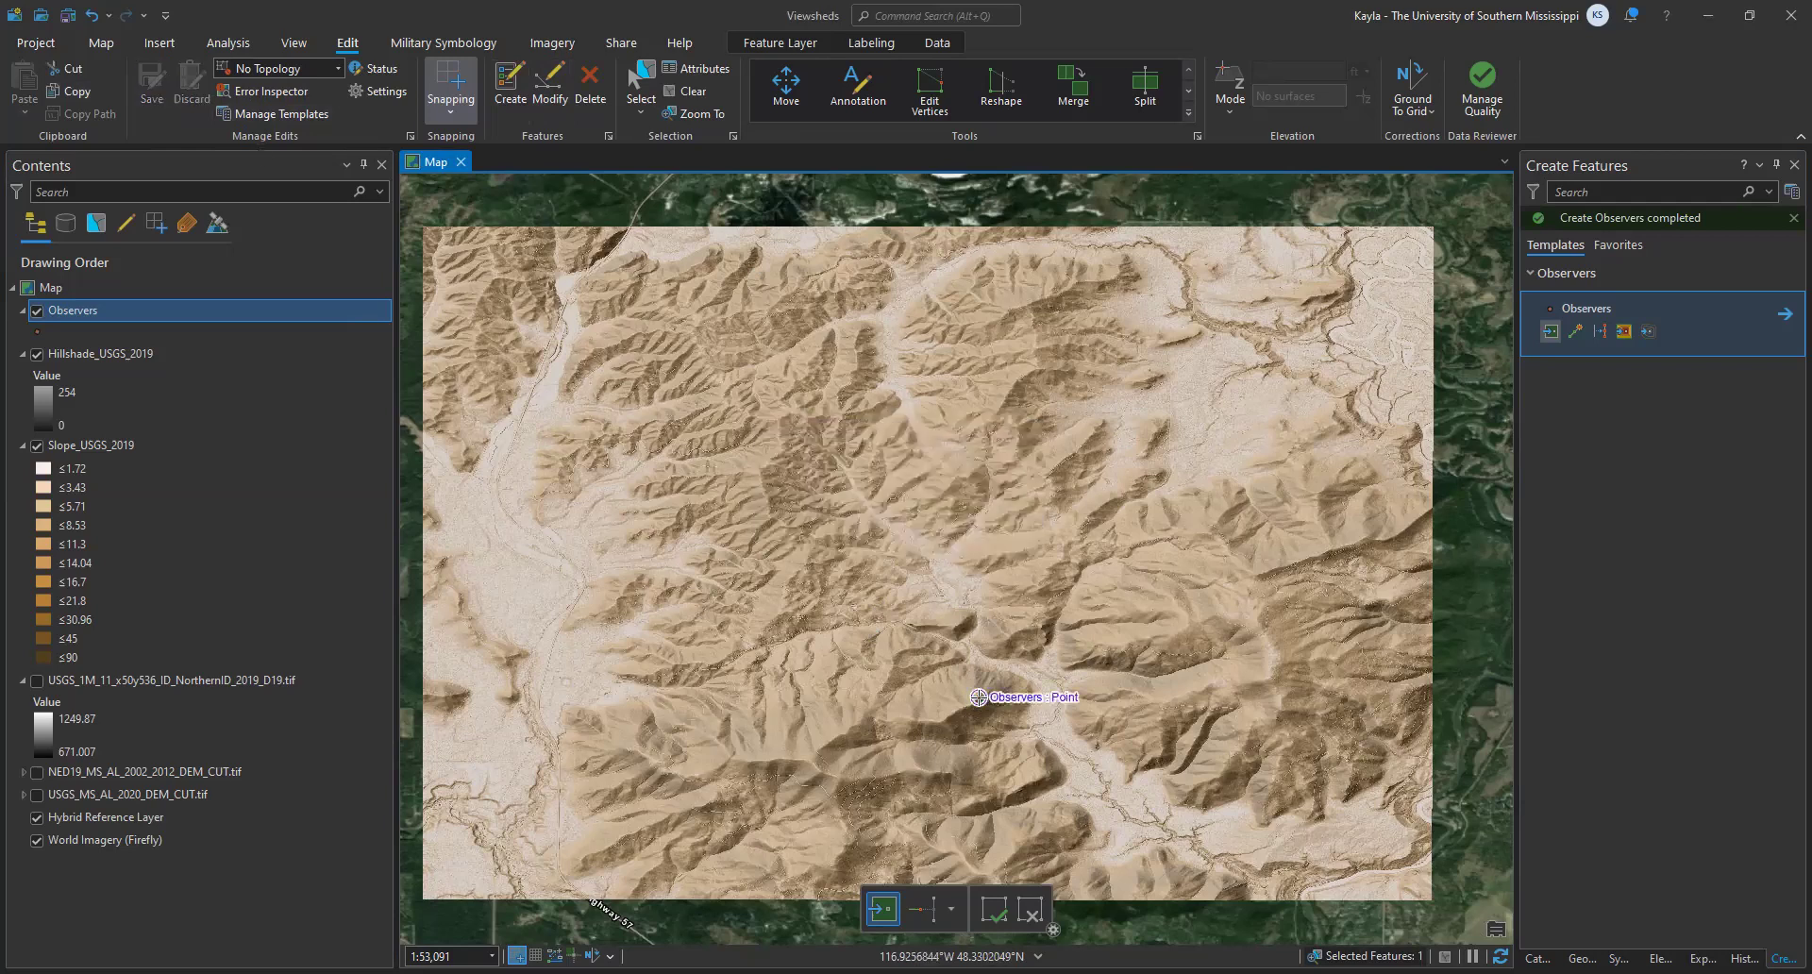
click(71, 314)
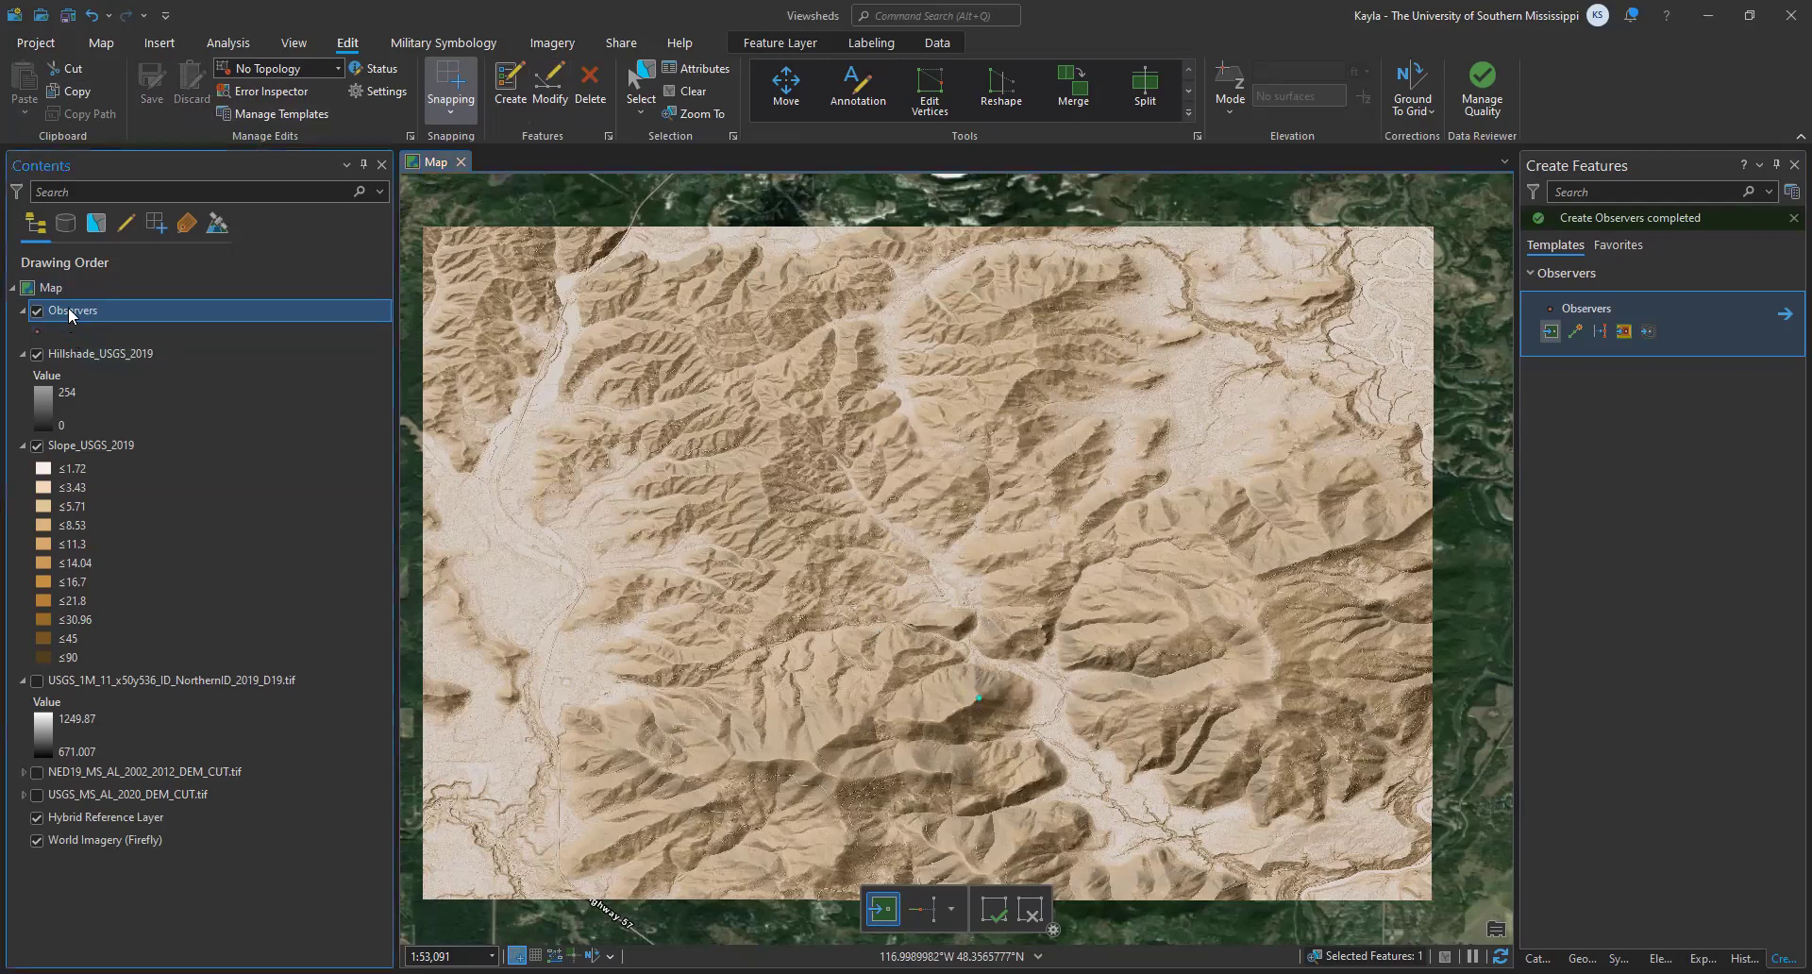
click(131, 399)
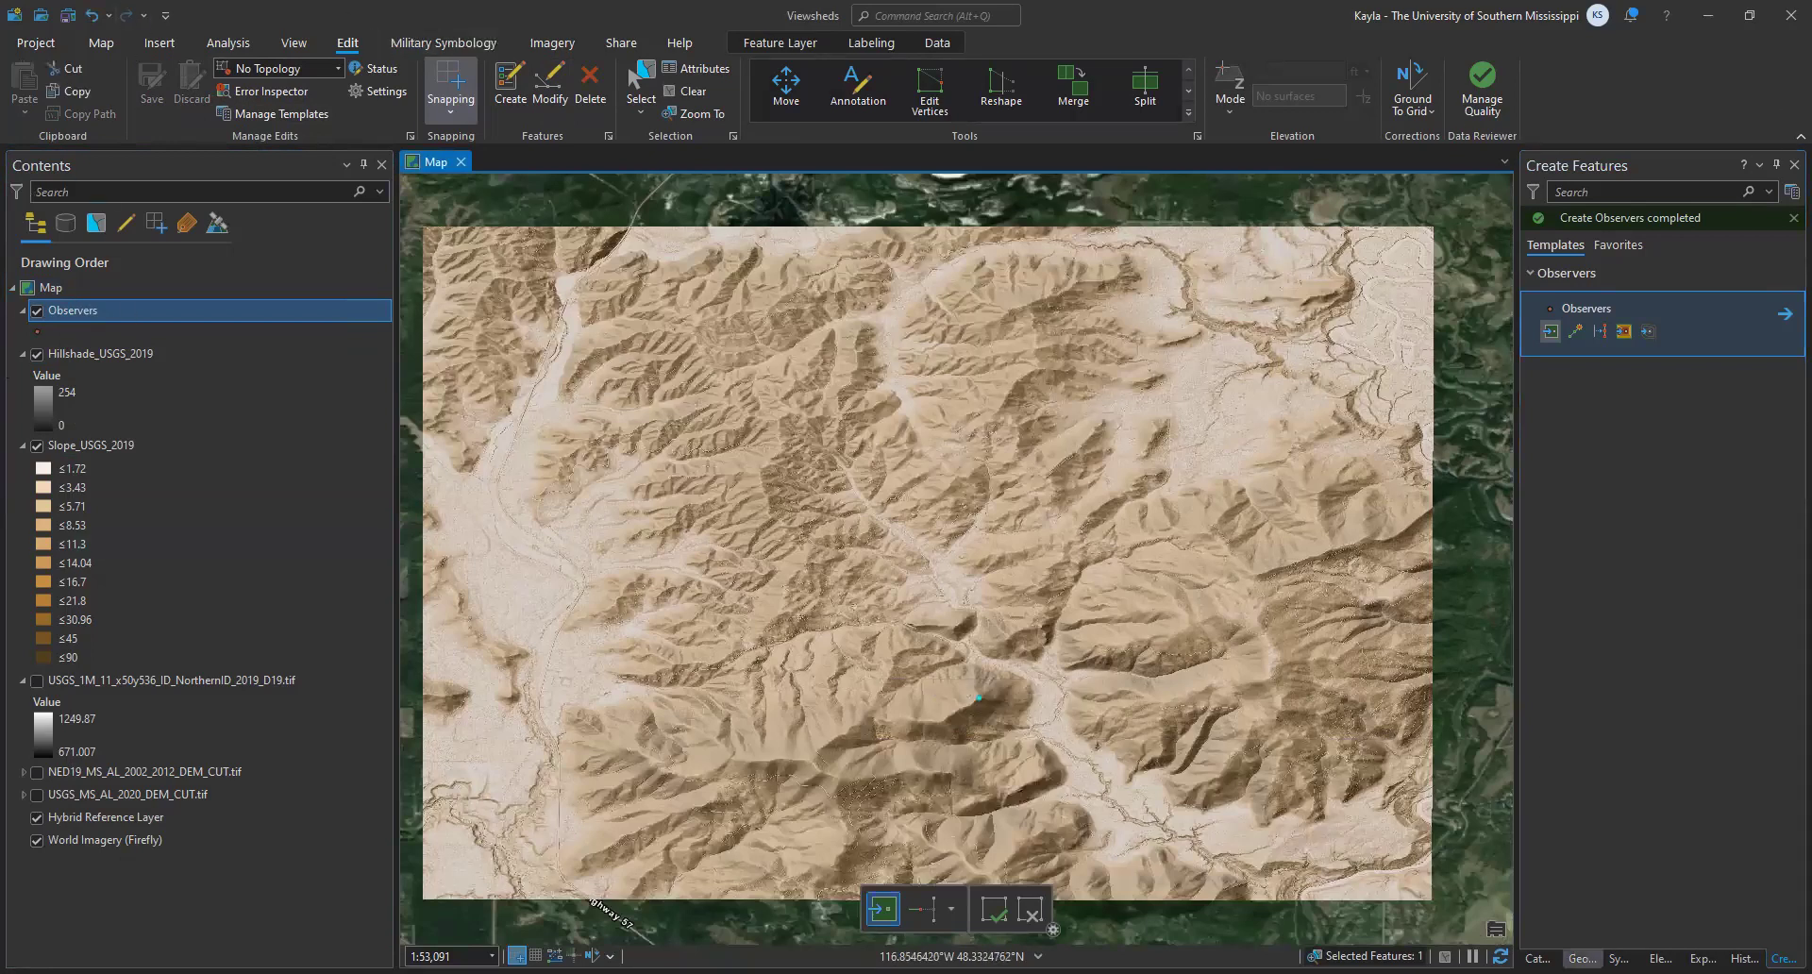
Step: Set the Viewshed input raster to USGS_1M_11_x50y536_ID_NorthernID_2019_D19.tif and the observer features to Observers, with the map selection cleared
click(1581, 958)
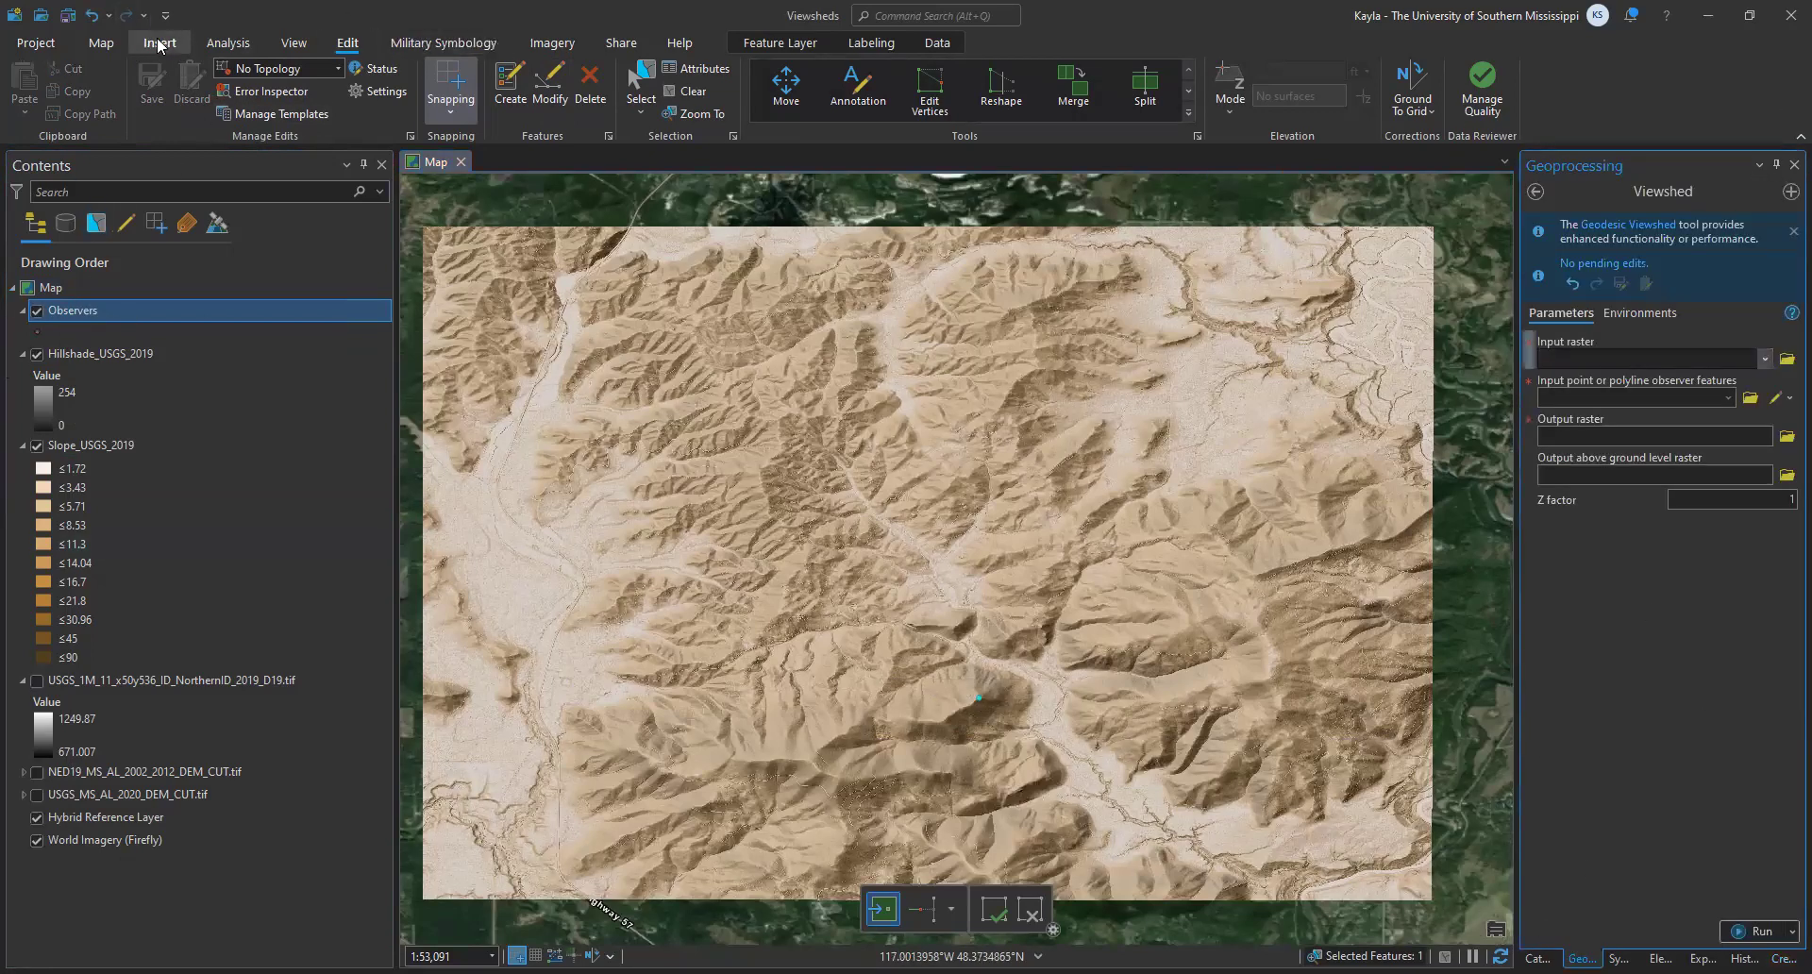
click(101, 43)
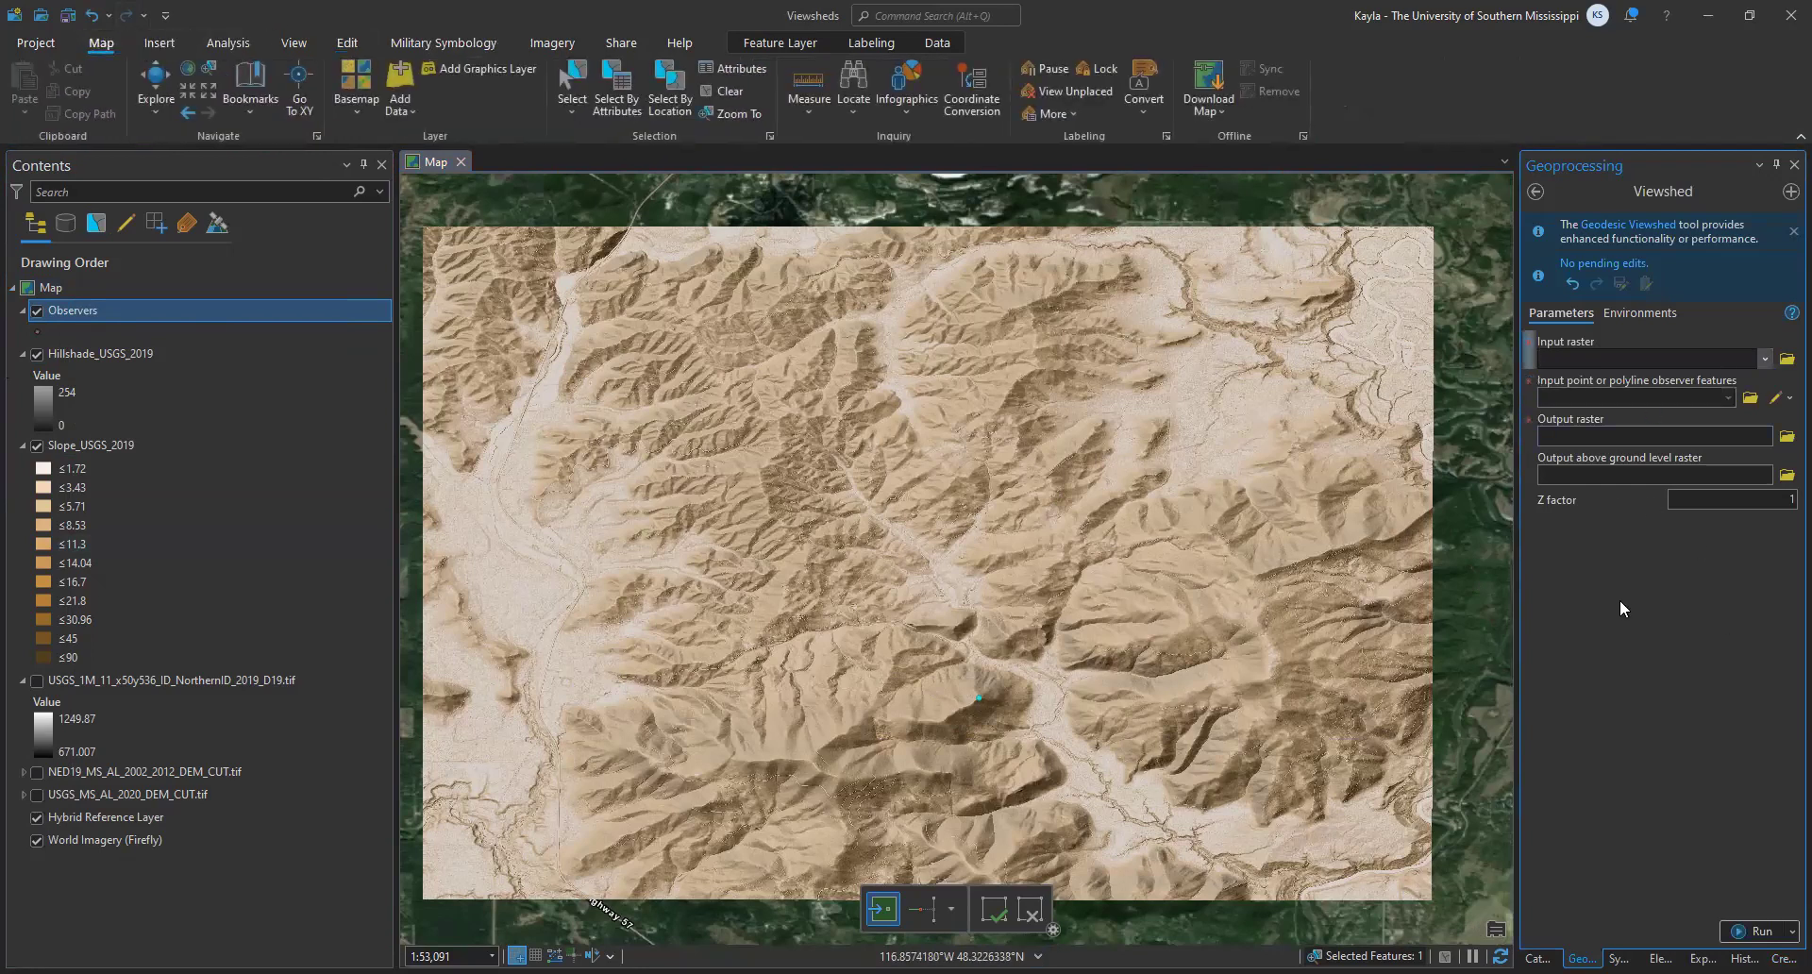
click(1661, 359)
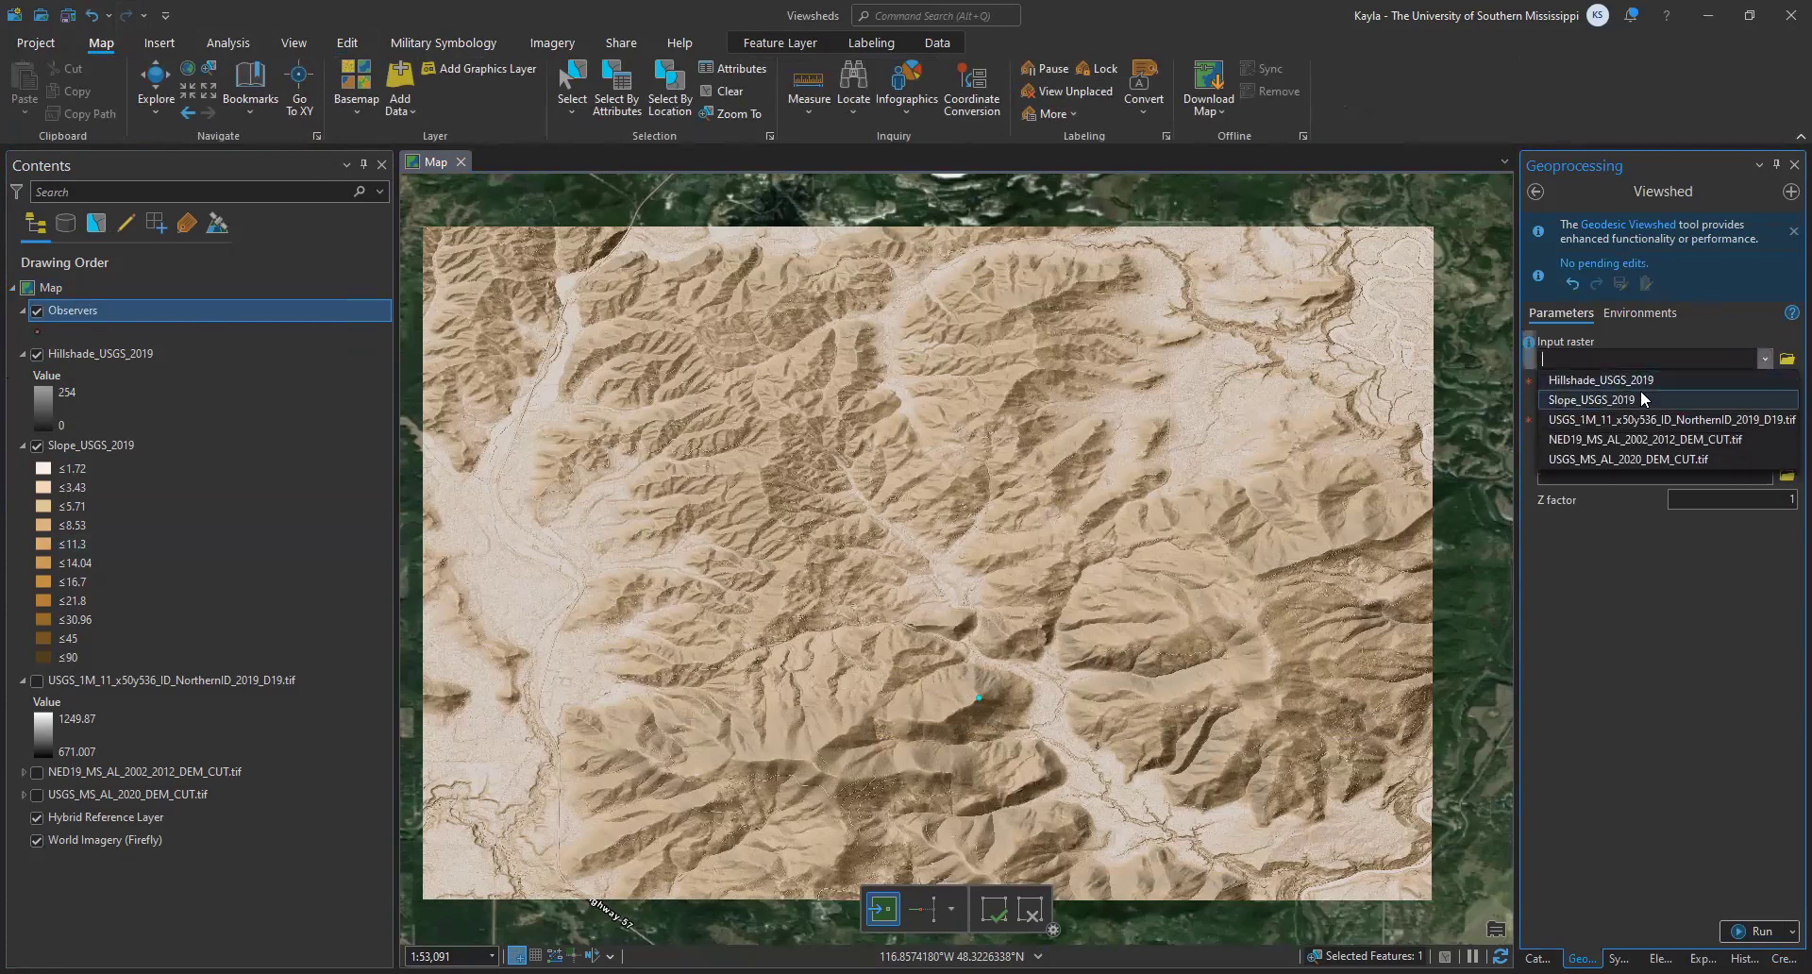
click(1742, 417)
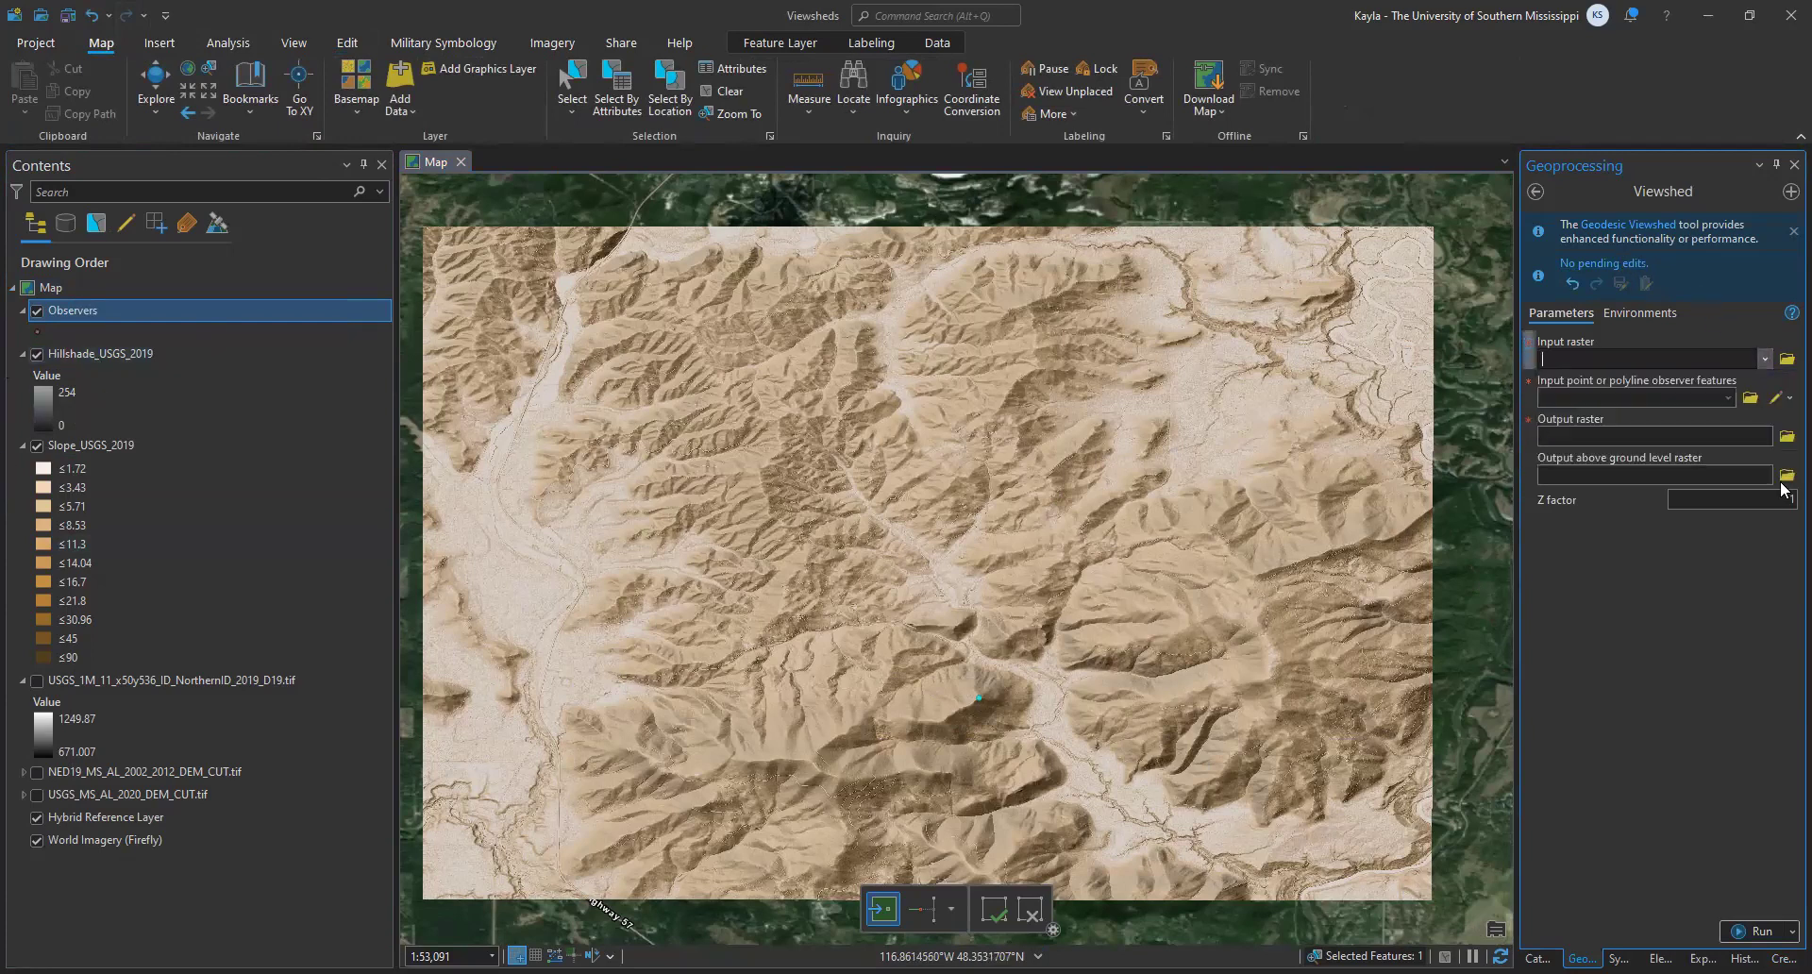
click(1764, 359)
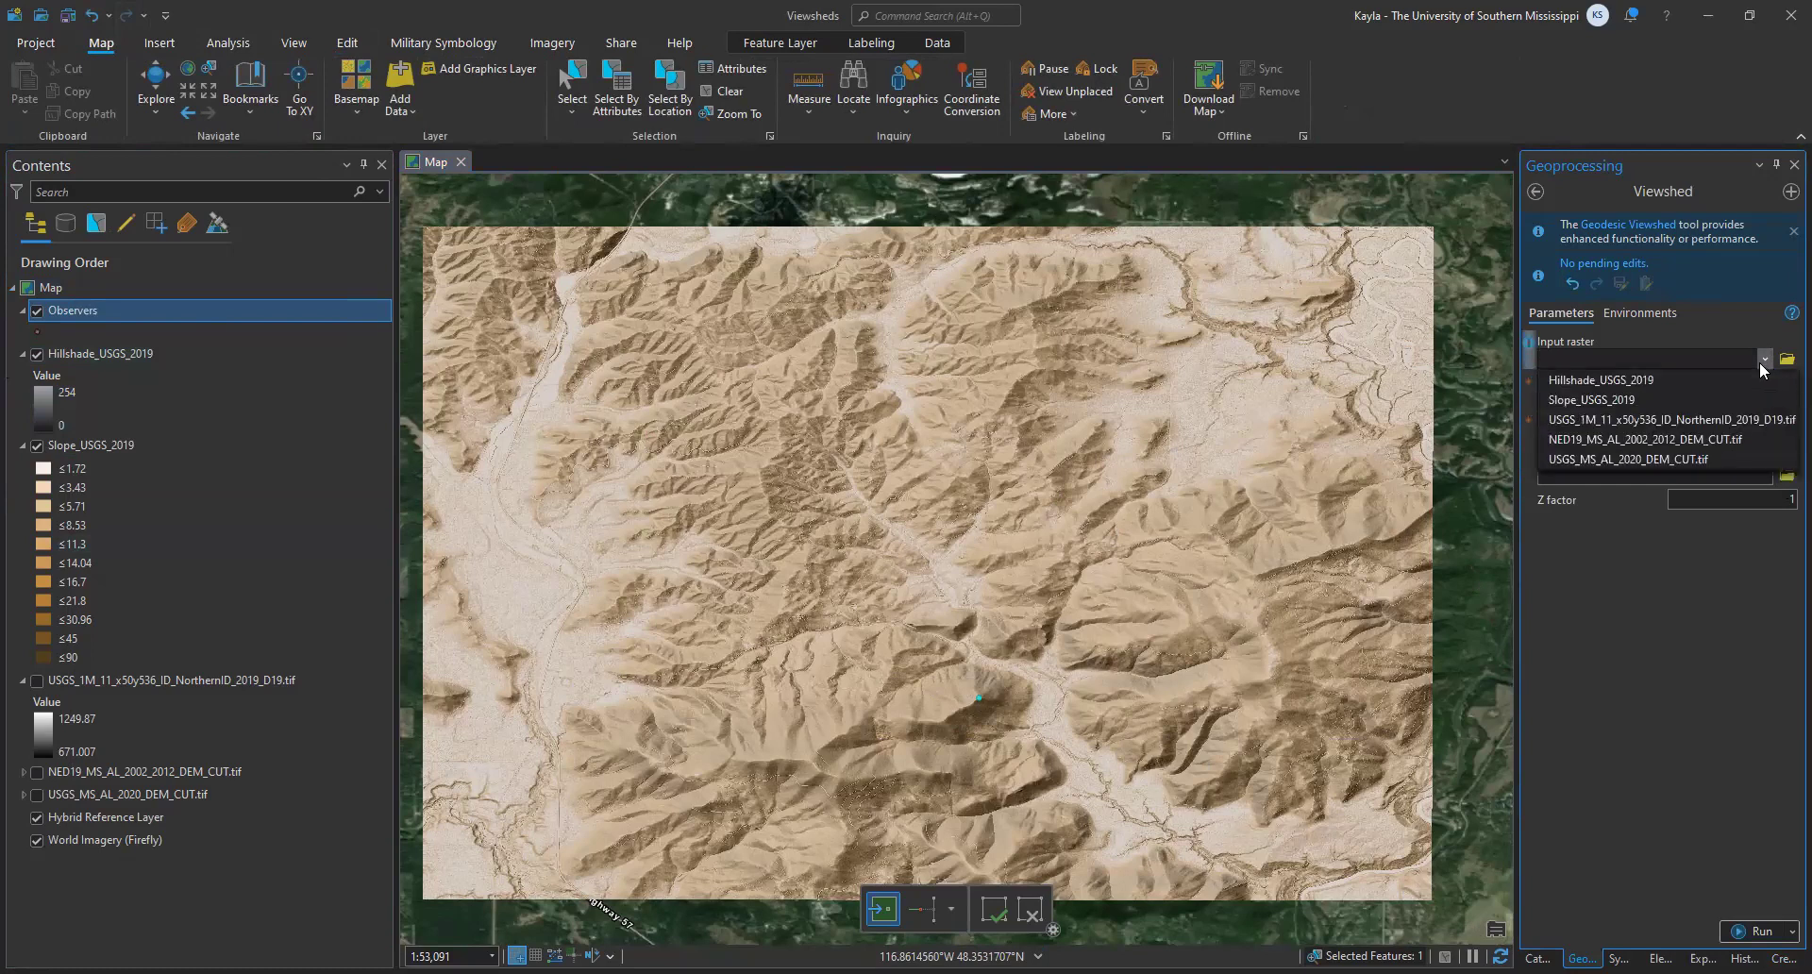
click(1643, 417)
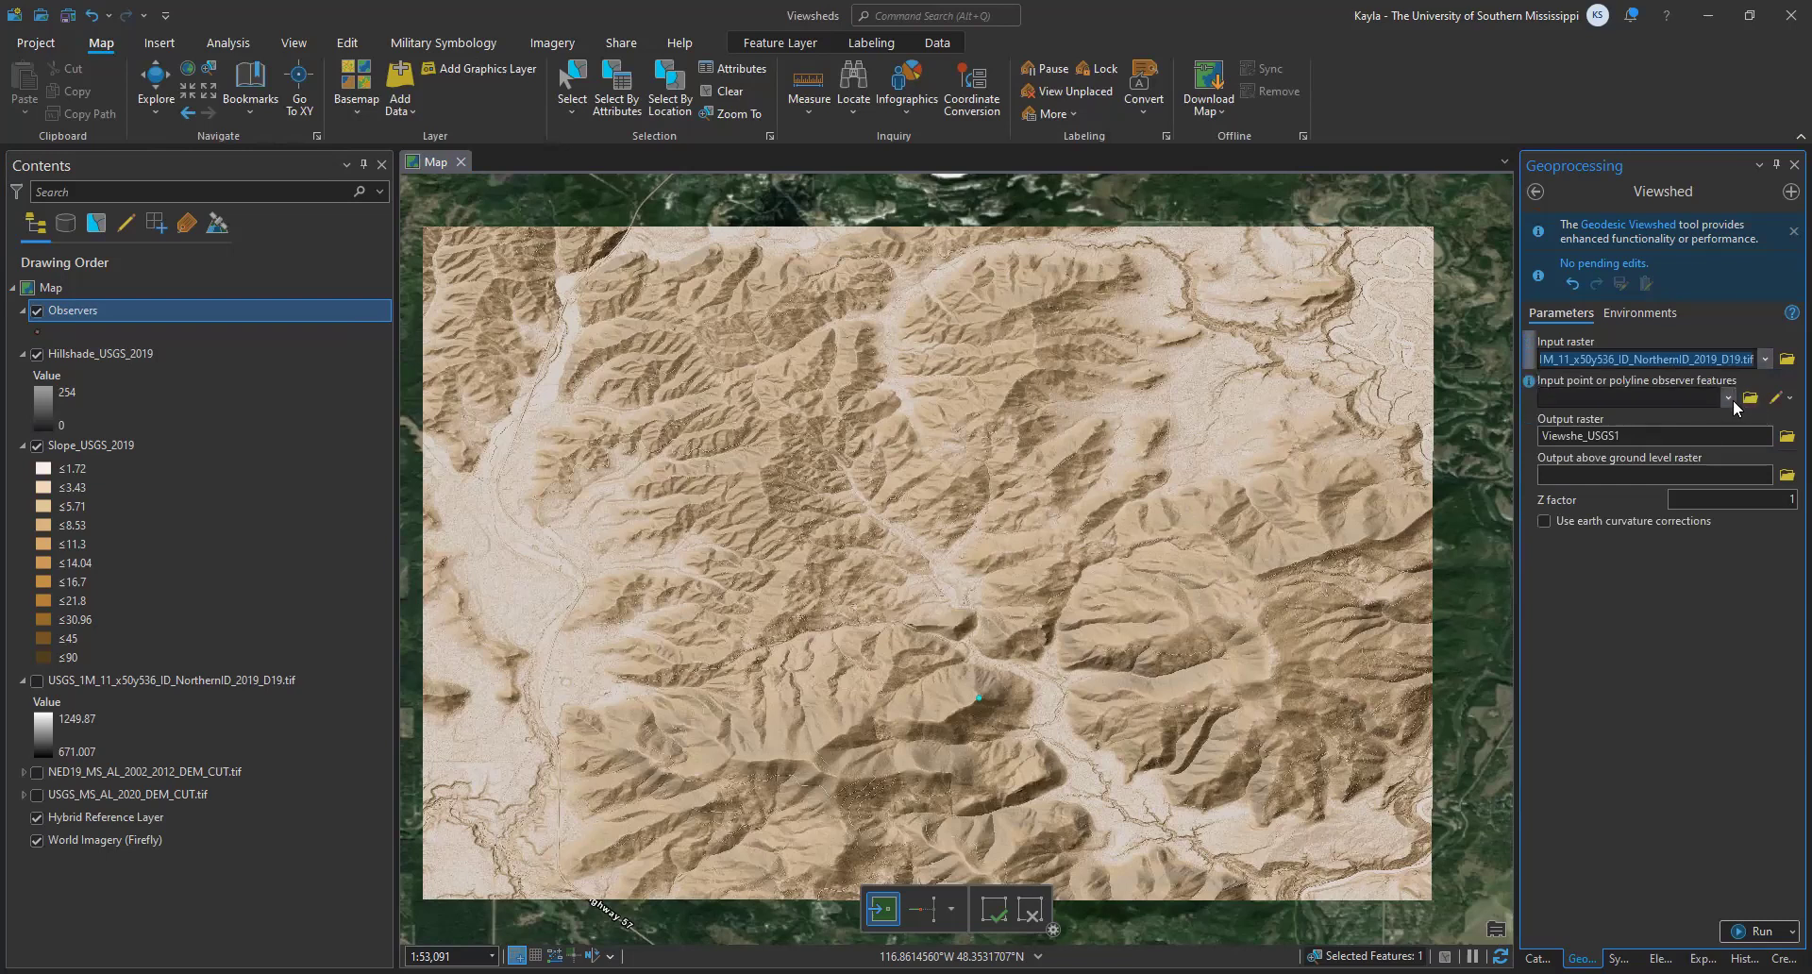
click(1728, 398)
click(1643, 423)
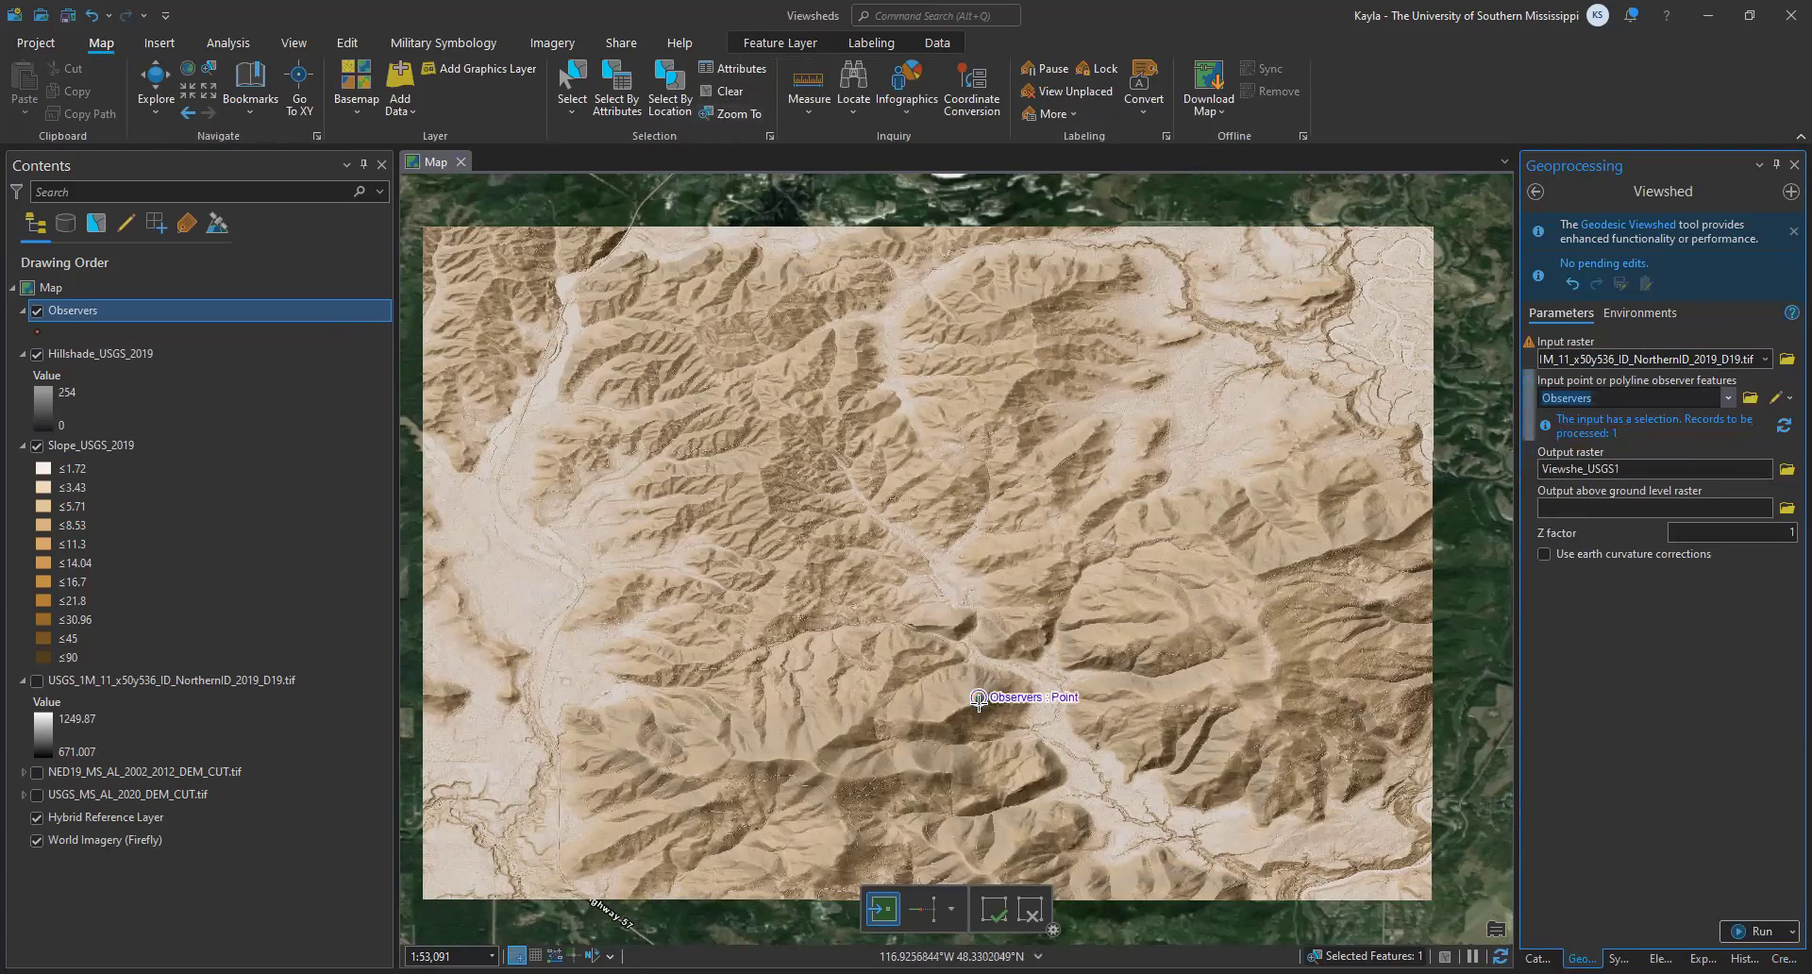
click(726, 90)
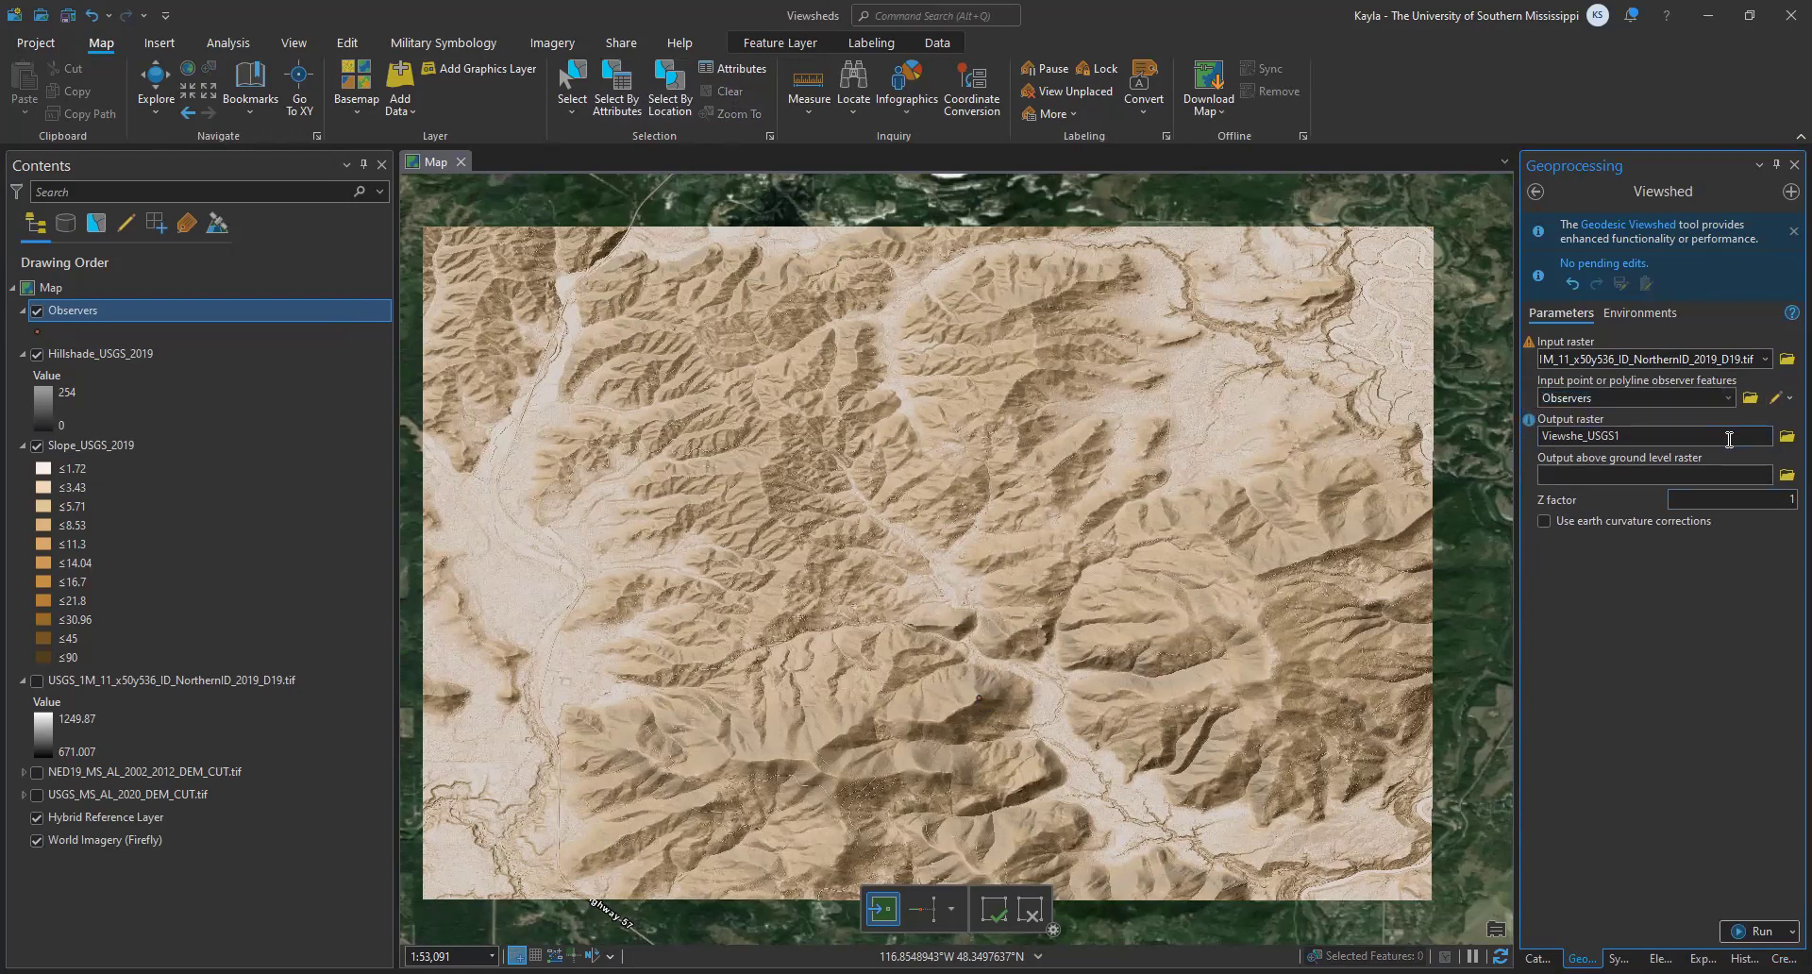
Step: Name the output raster Viewshed_Test_1_Woth_Observer and run Viewshed without earth curvature corrections
key(ctrl+a)
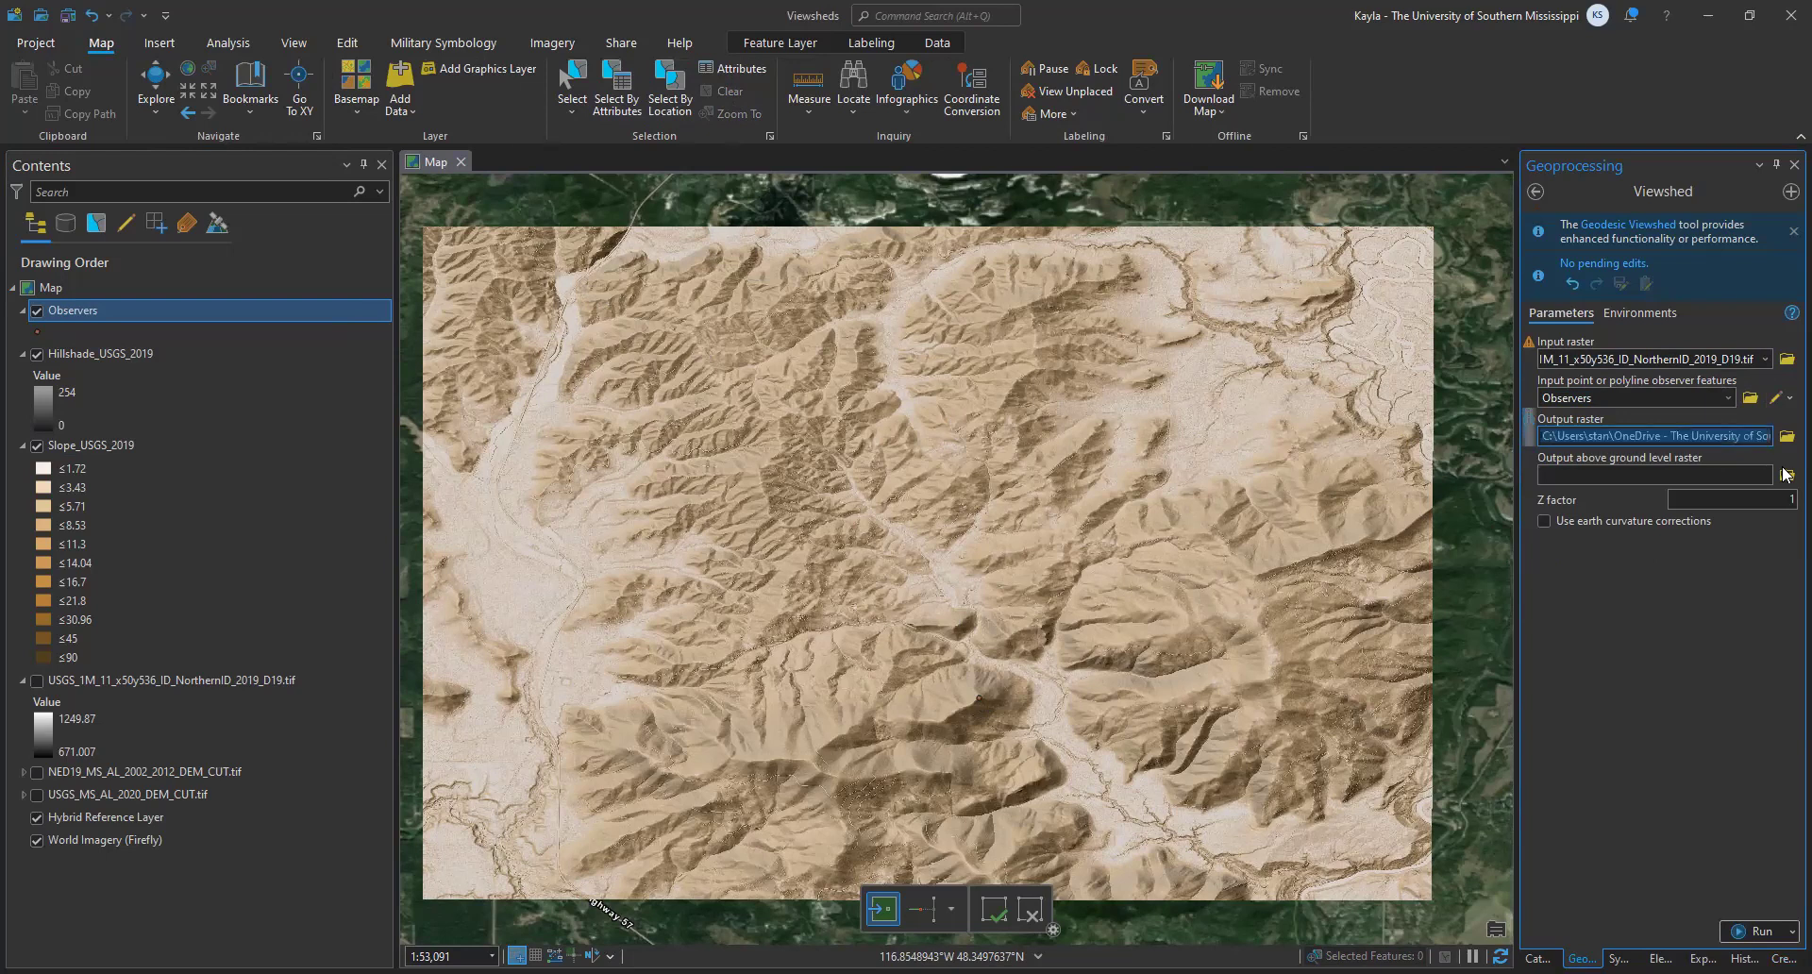
text(Vie)
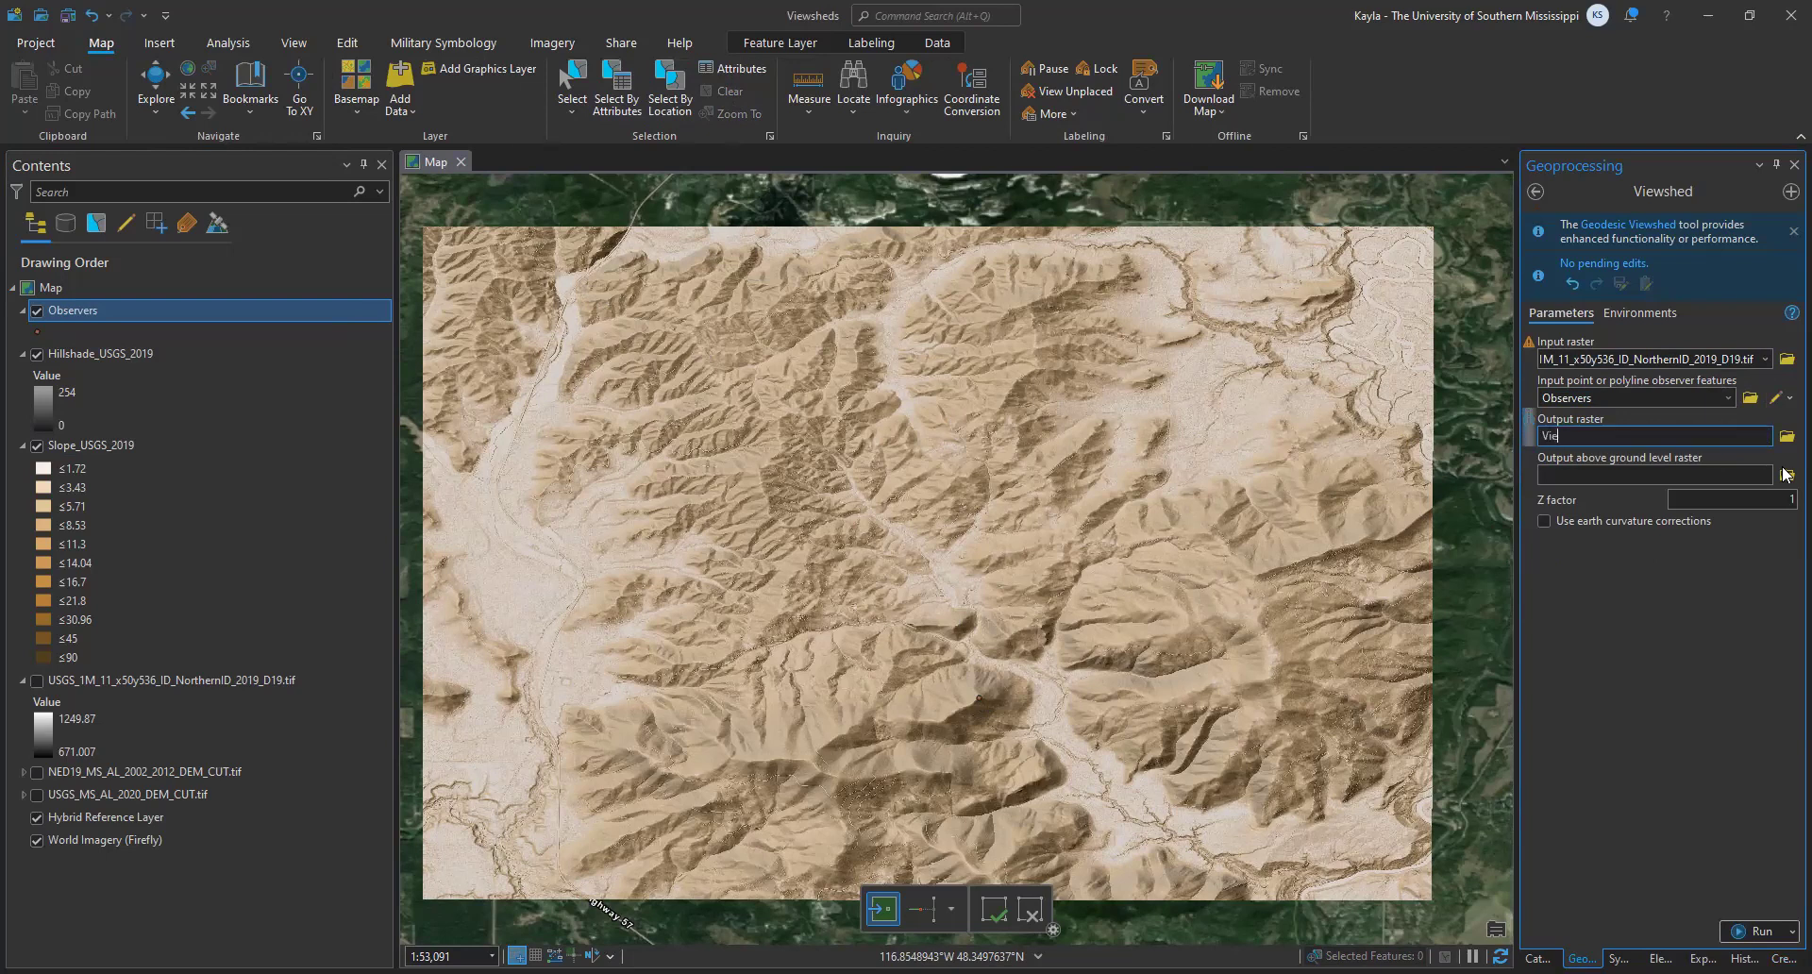
text(wshed_Test_1_Wth_Observer)
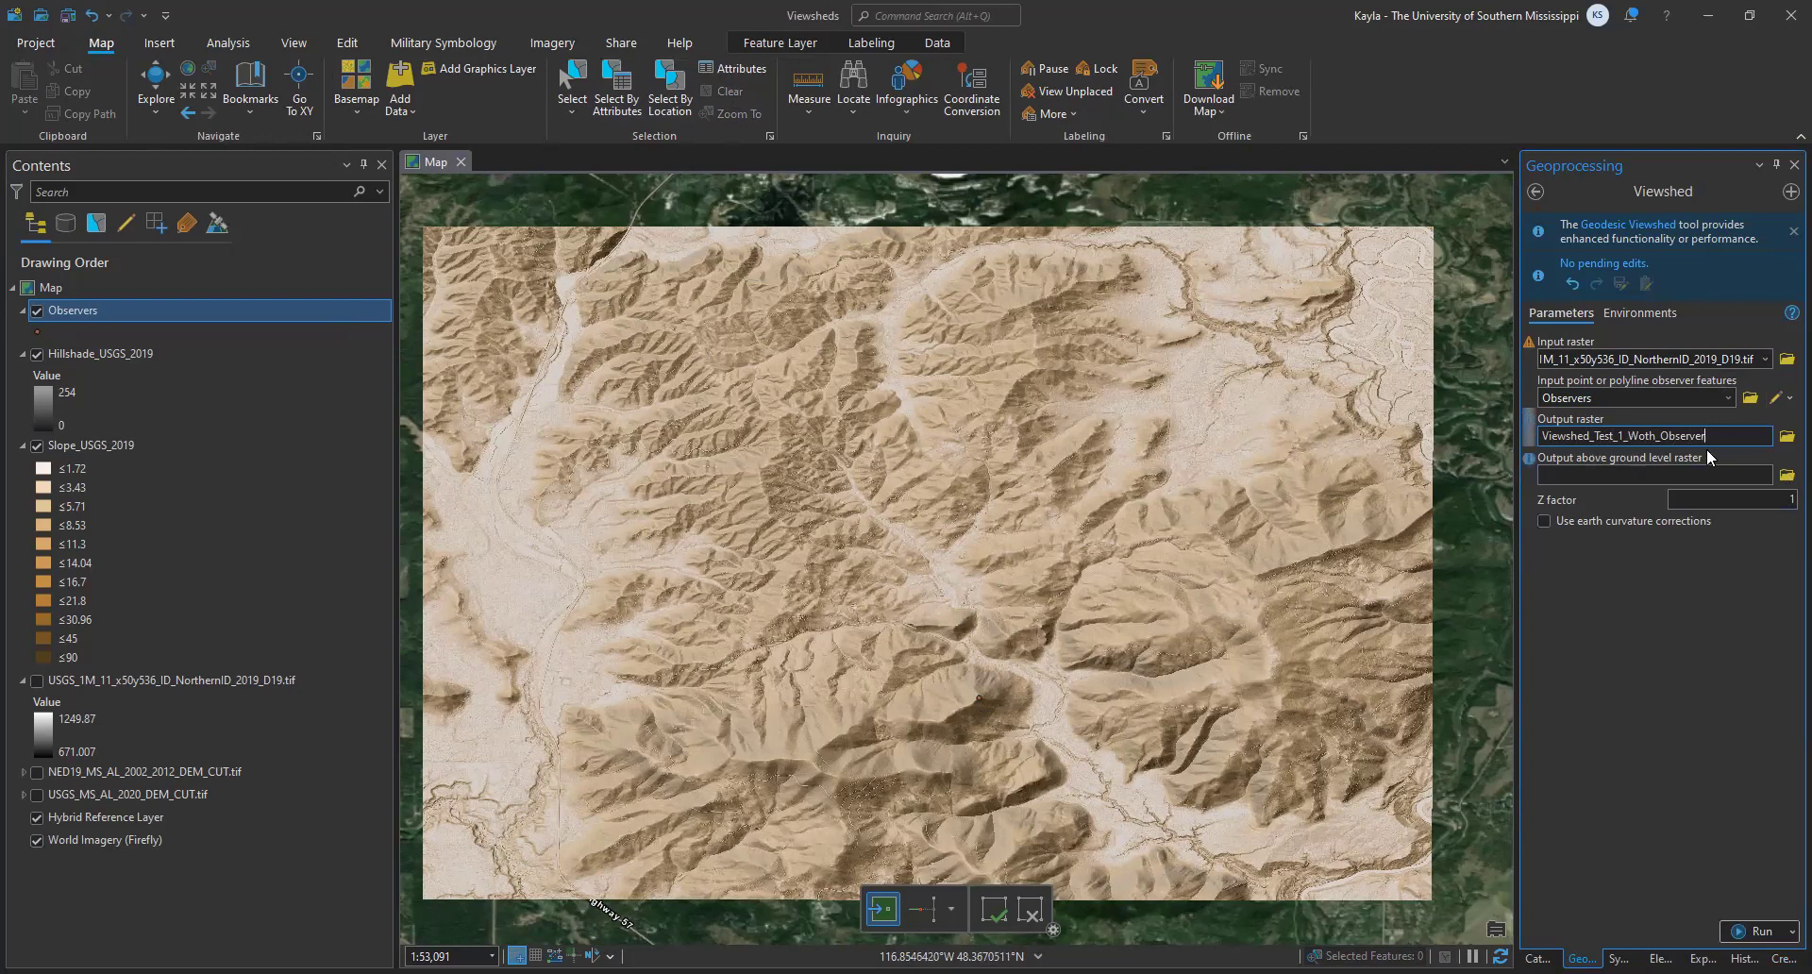
mouse_move(1532, 458)
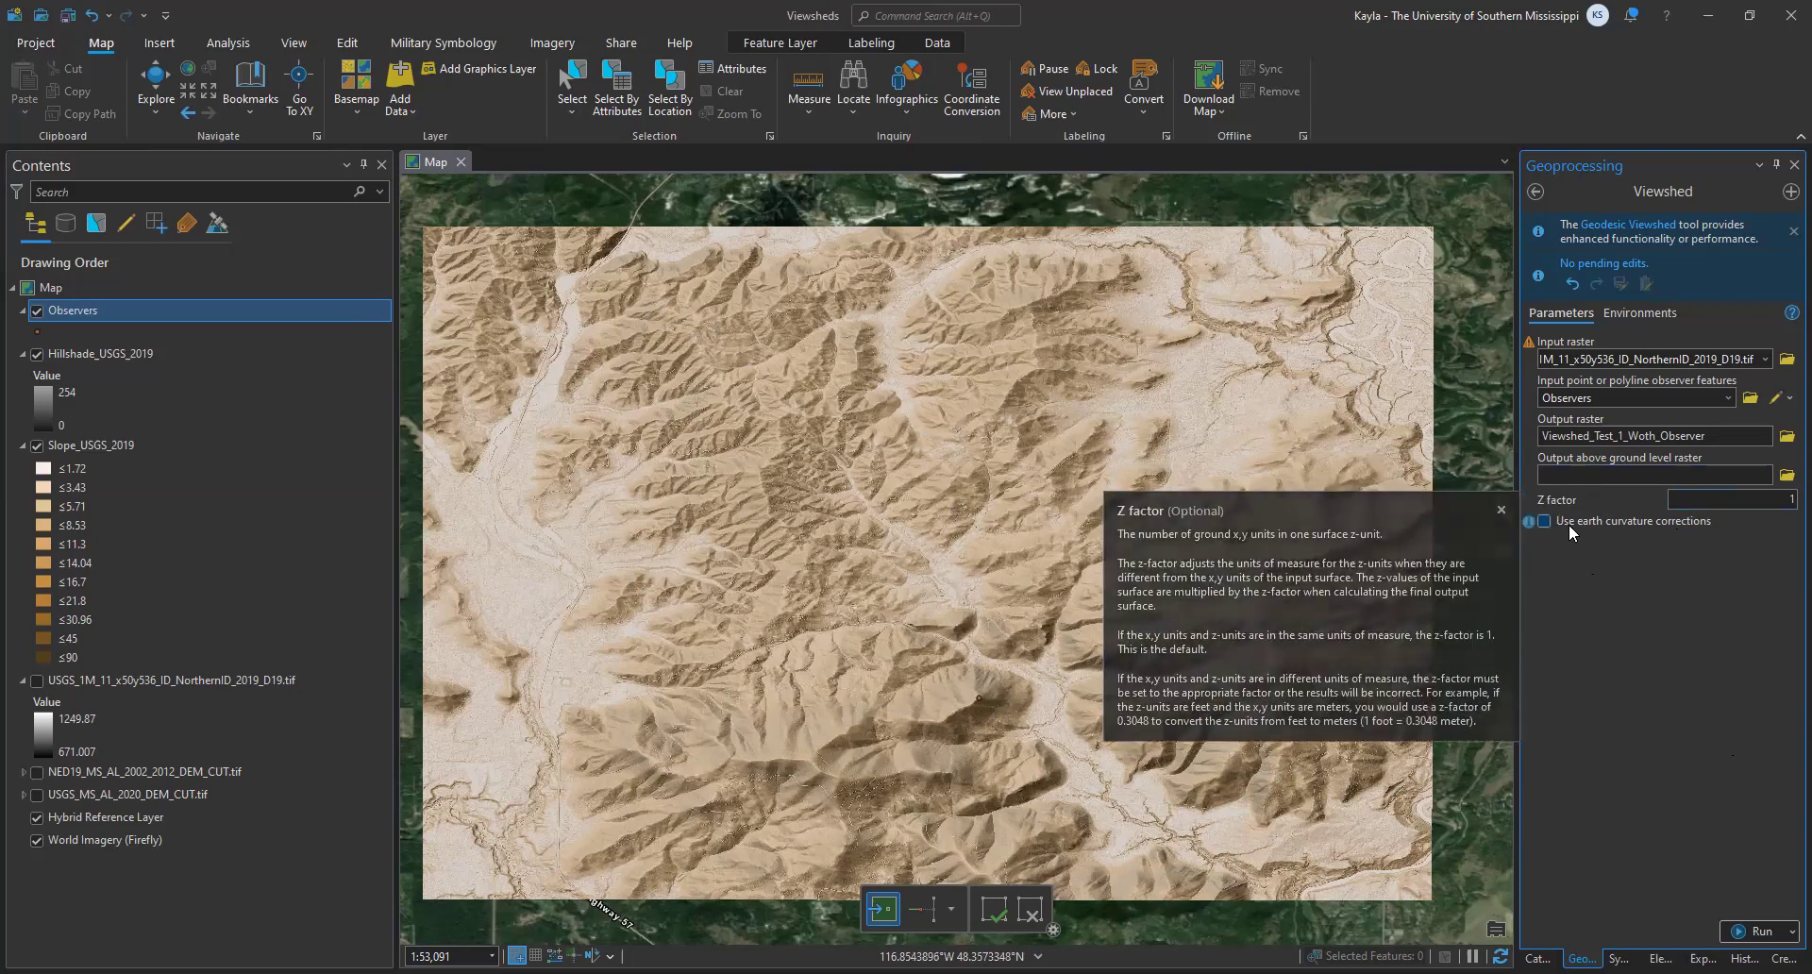
click(1605, 518)
click(1606, 518)
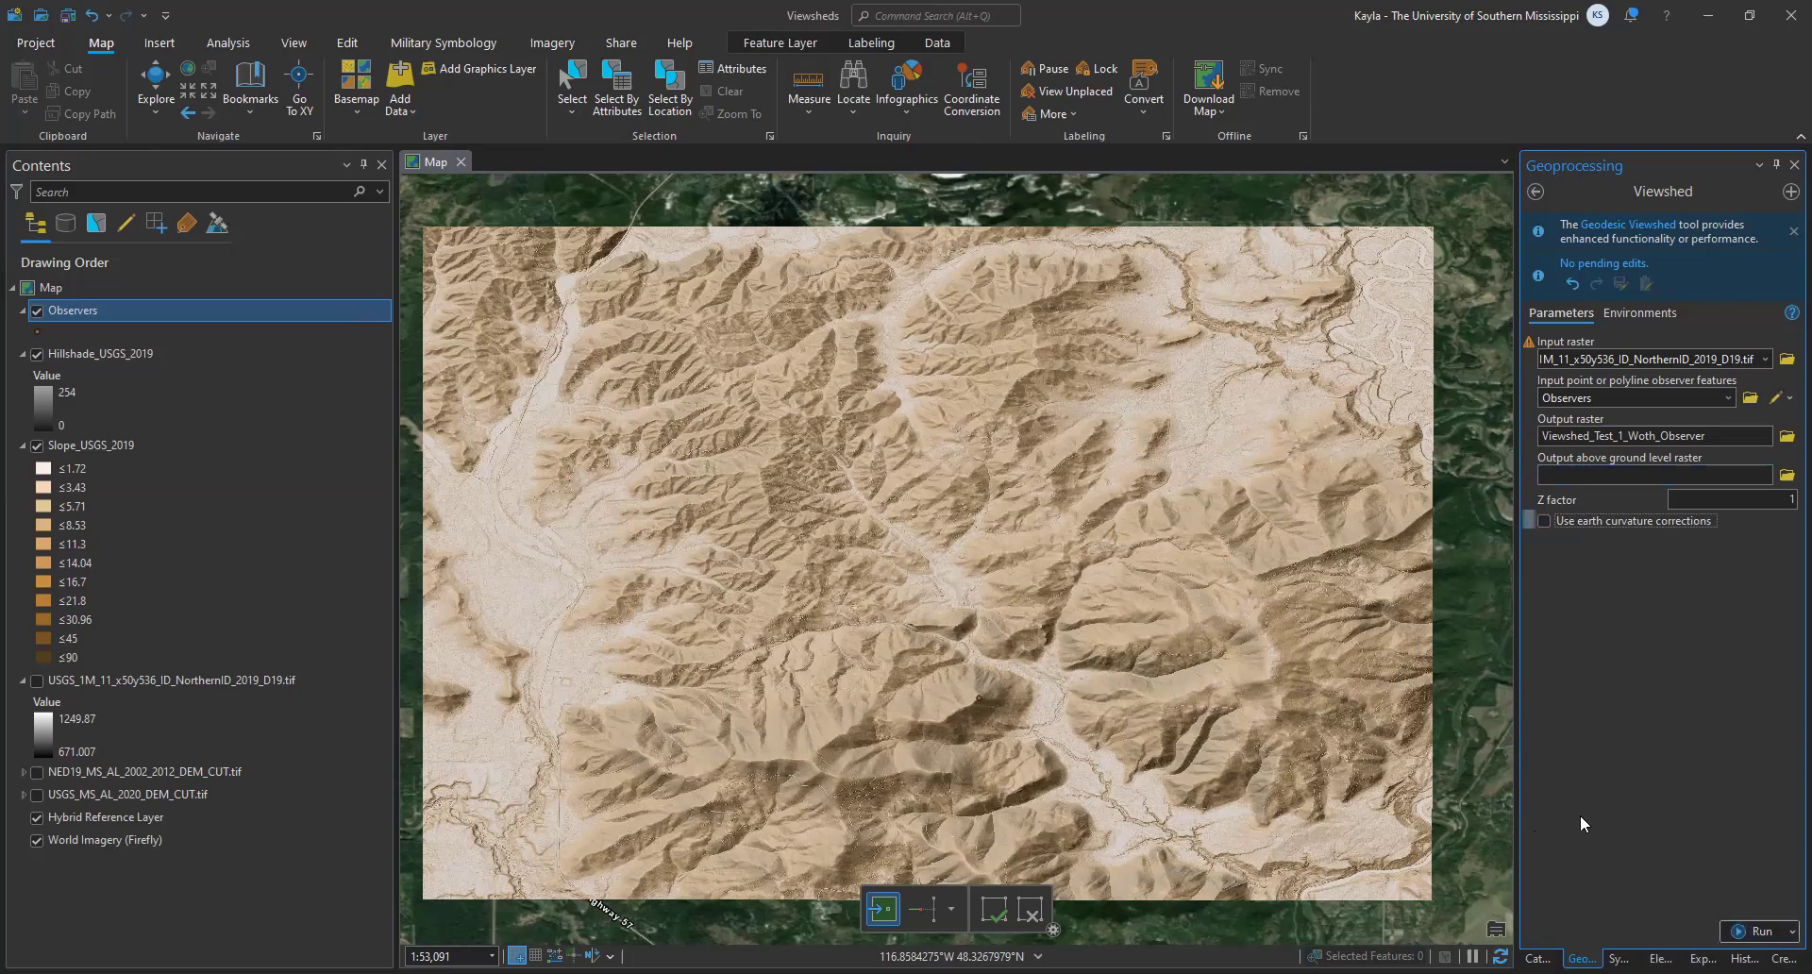
click(1739, 933)
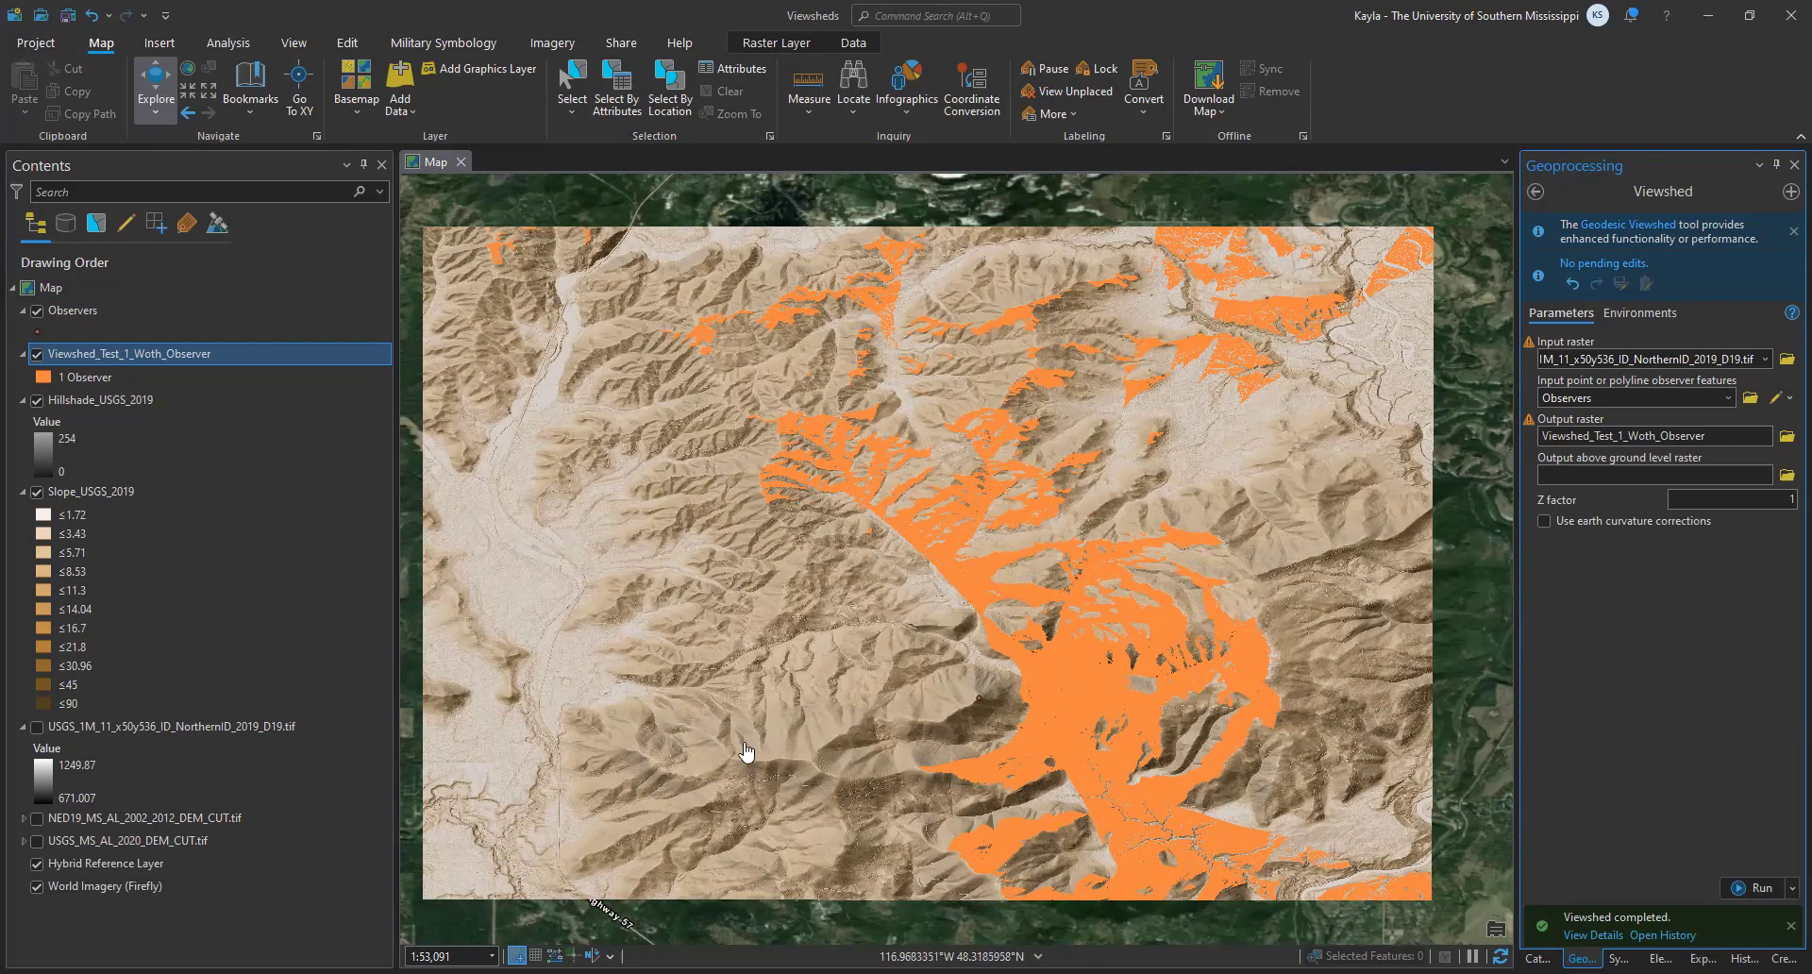
Step: Examine the viewshed coverage close to the observer point and across the surrounding ridge and valley
scroll(1012, 702, up, 5)
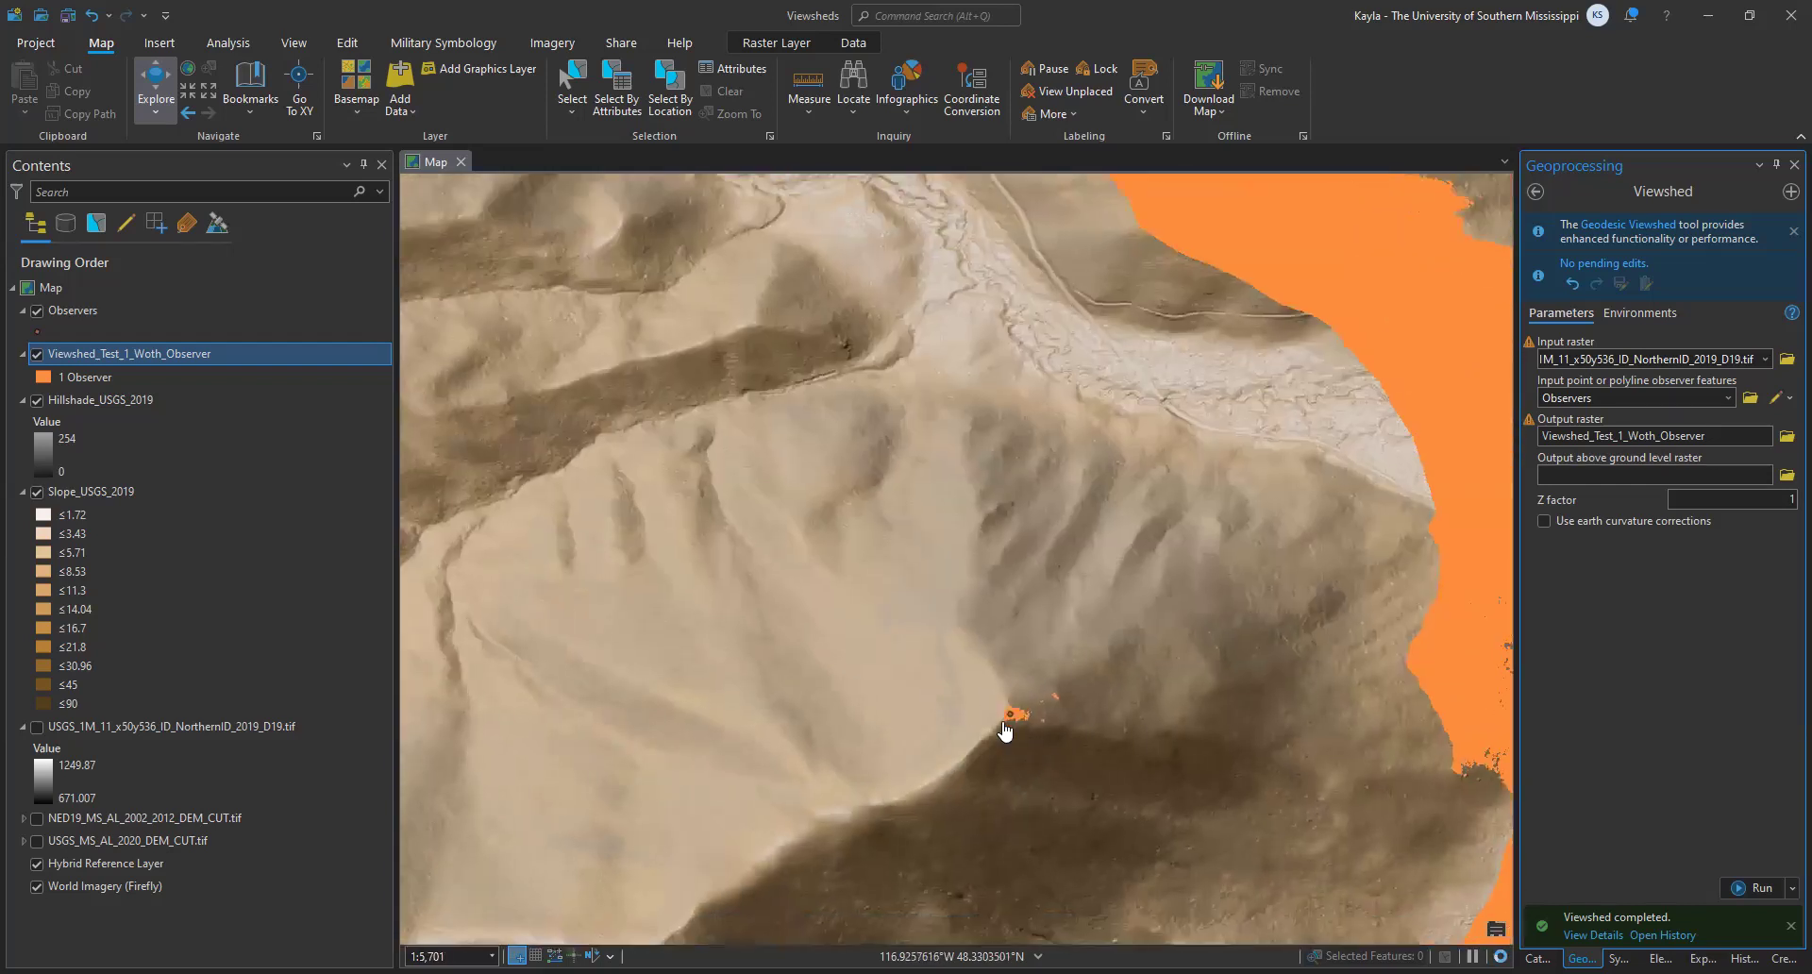
scroll(1001, 755, up, 3)
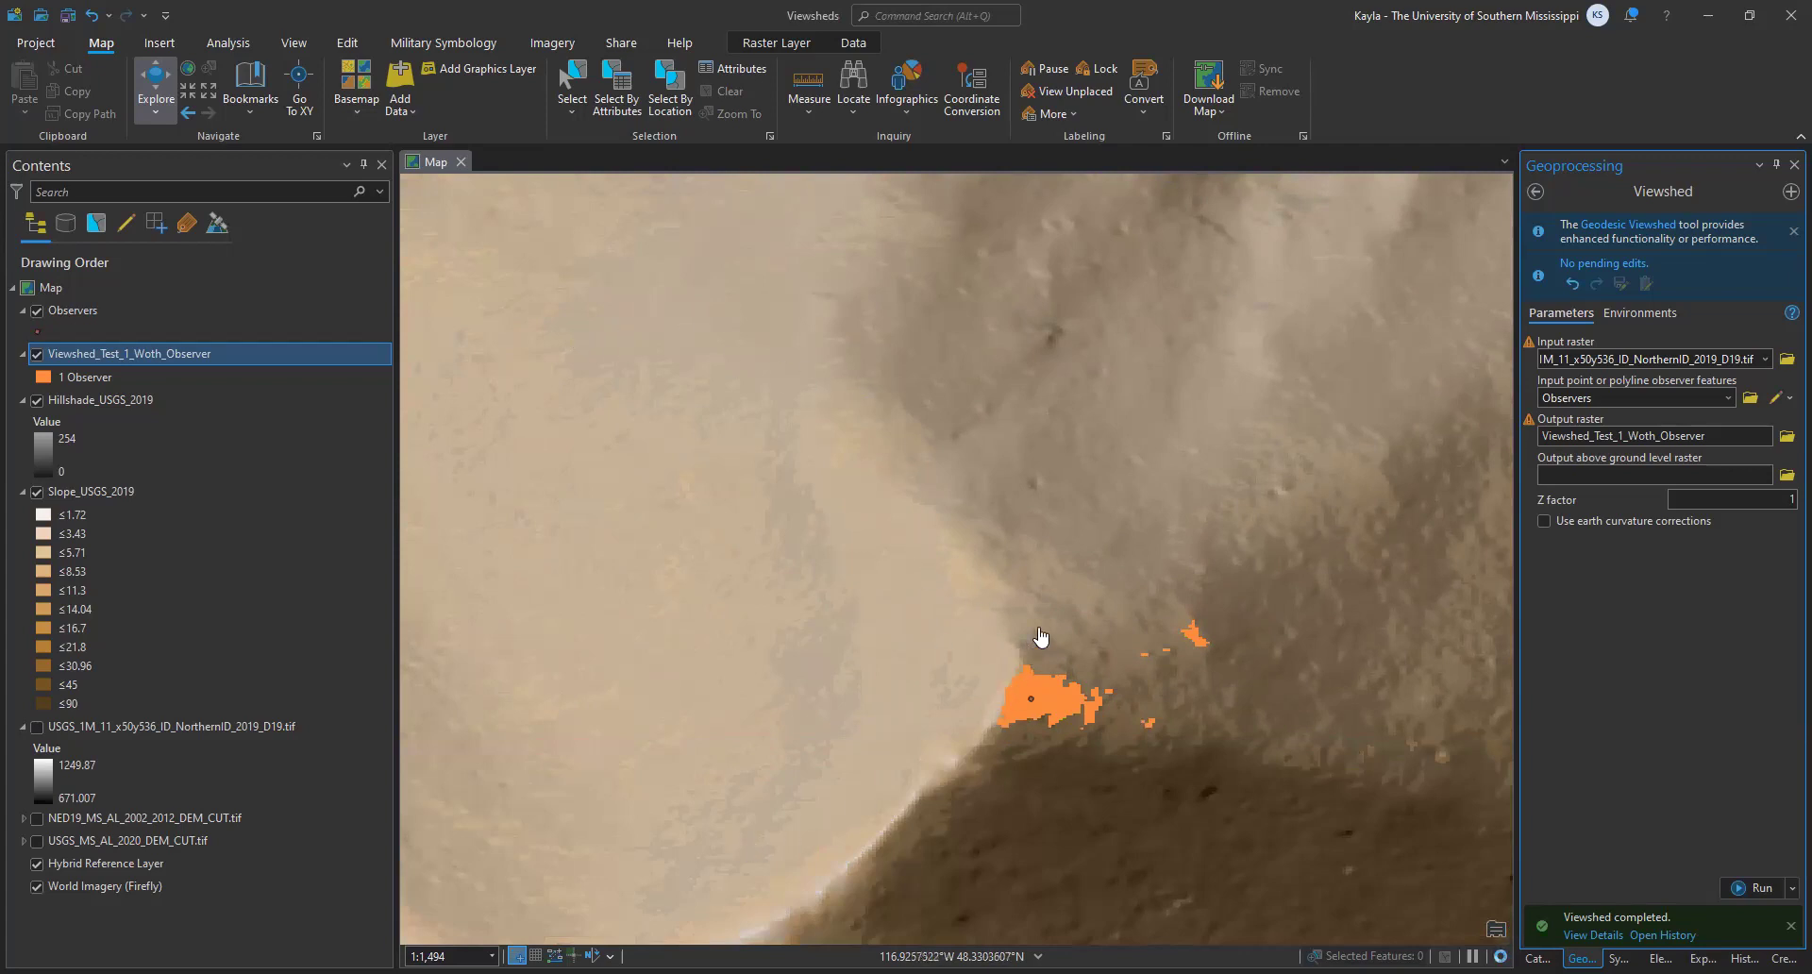
scroll(1043, 637, down, 5)
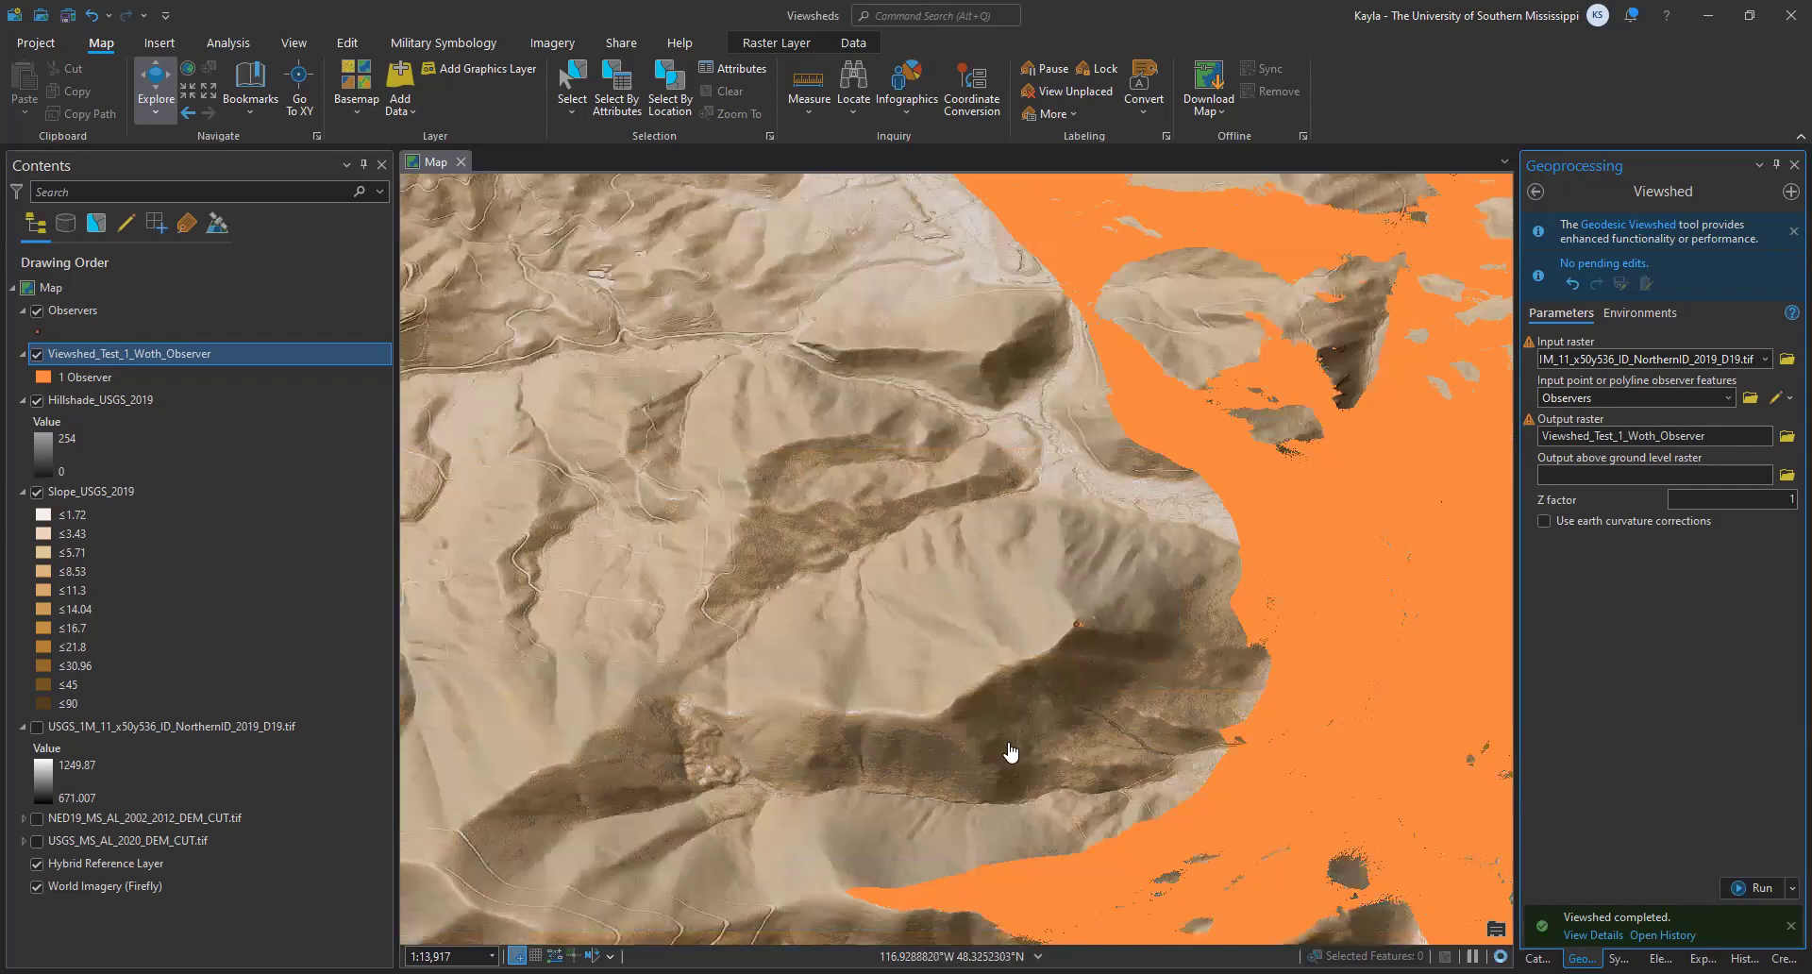
Step: Turn off Viewshed_Test_1_Woth_Observer, add four more Observers points on the high ground either side of the southeastern valley, and save the edits
scroll(1011, 634, down, 3)
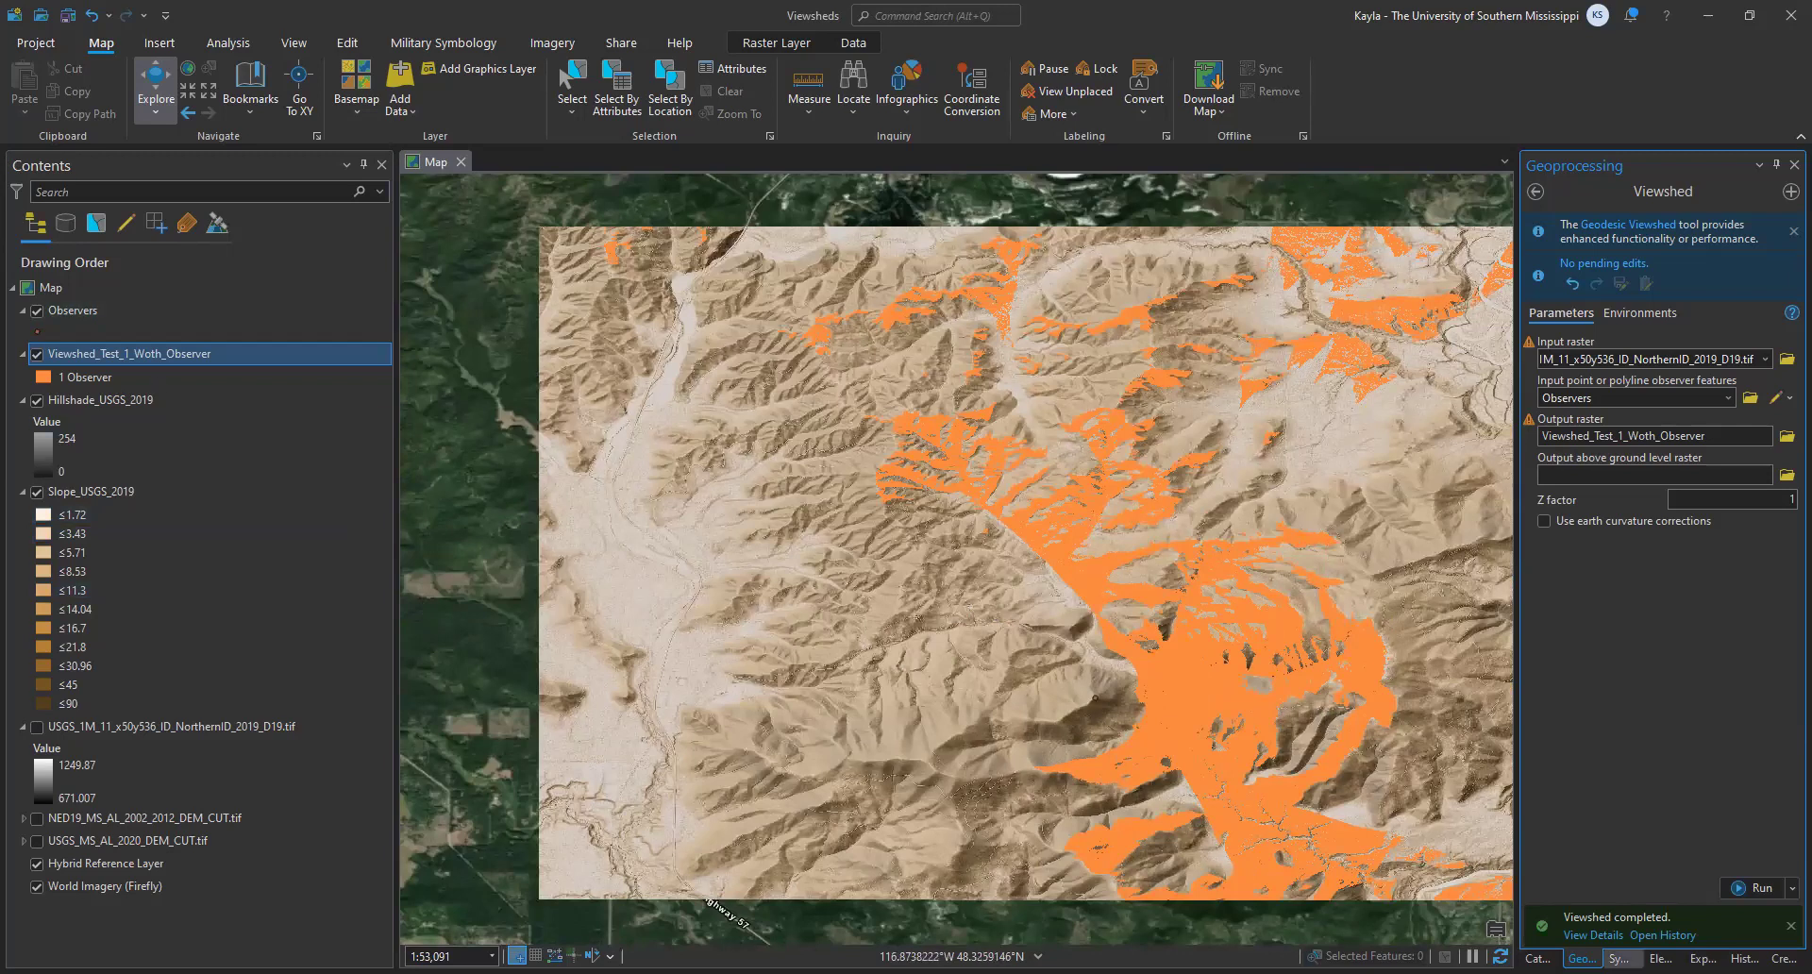
click(63, 310)
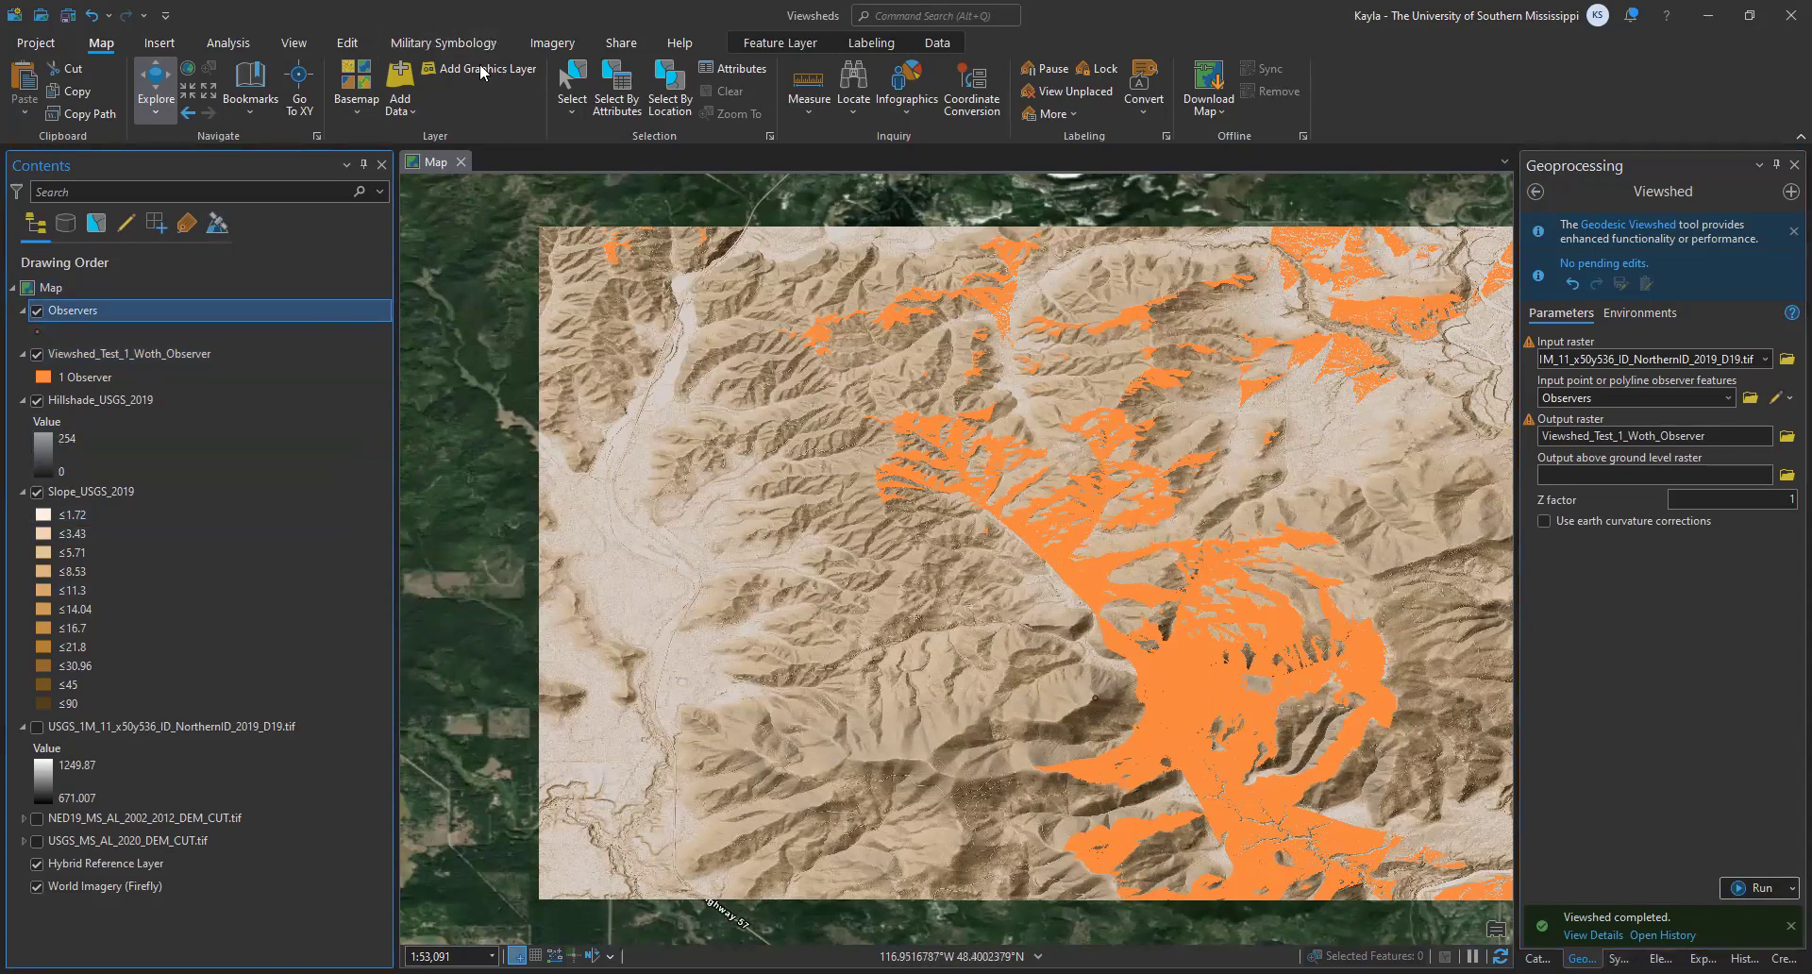
click(347, 42)
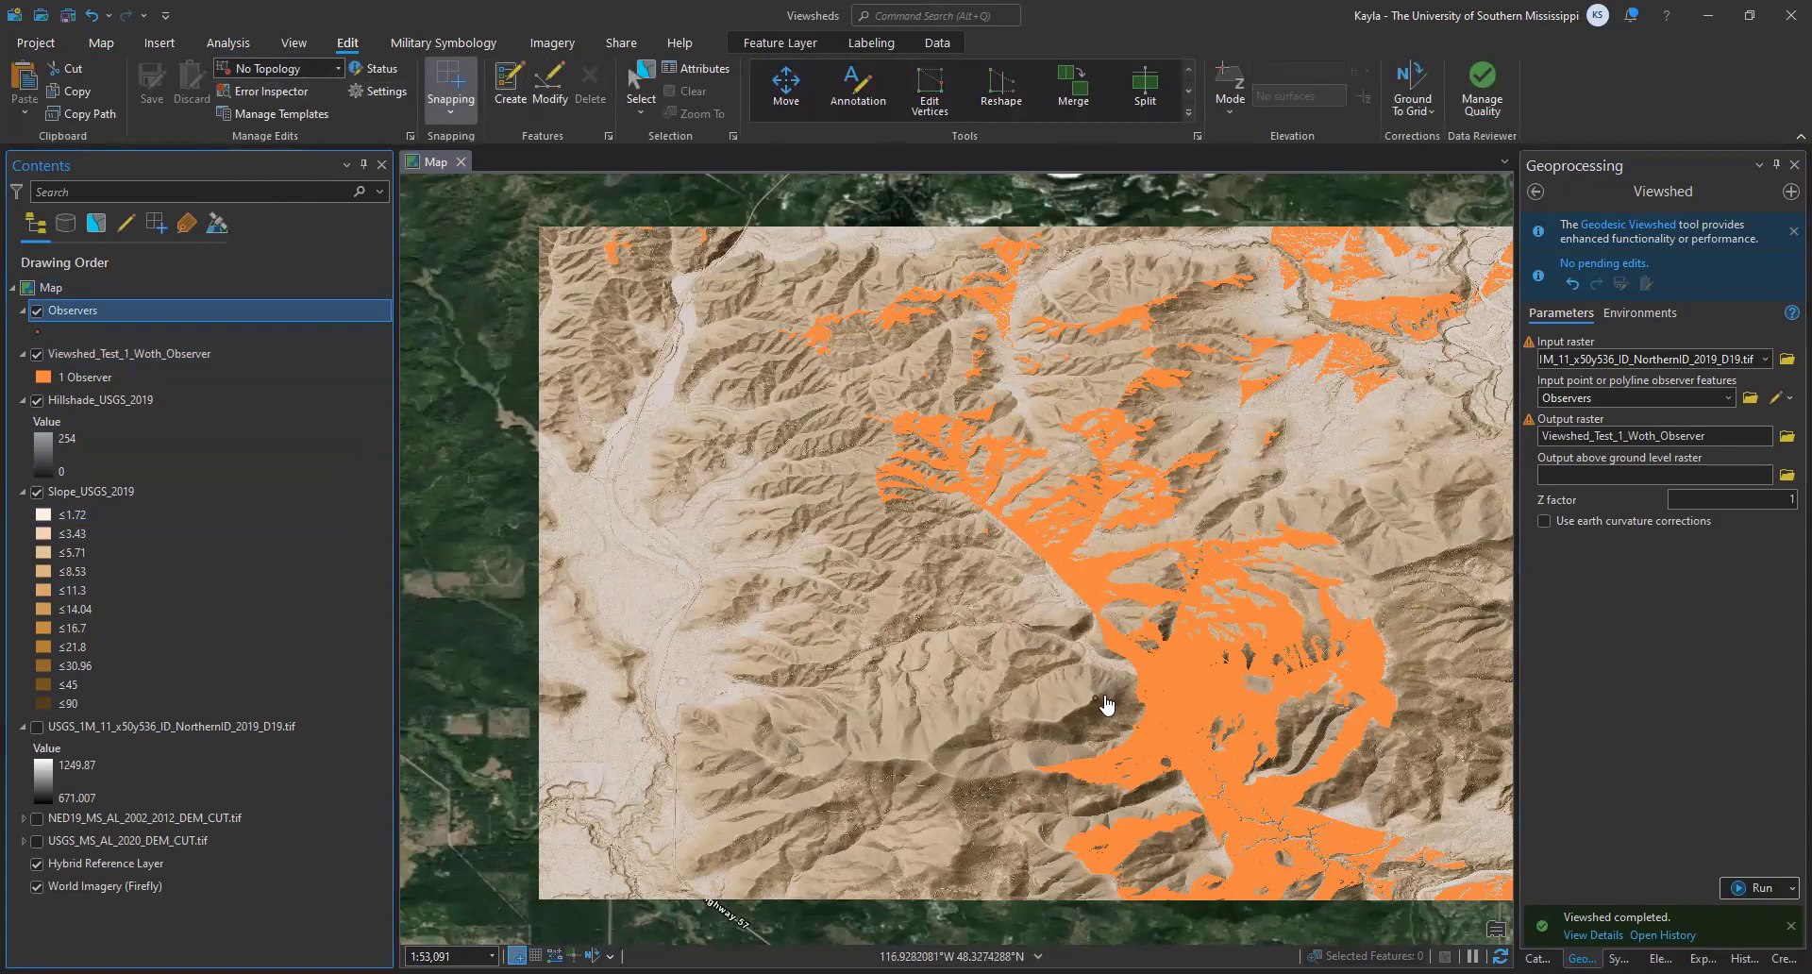
click(509, 83)
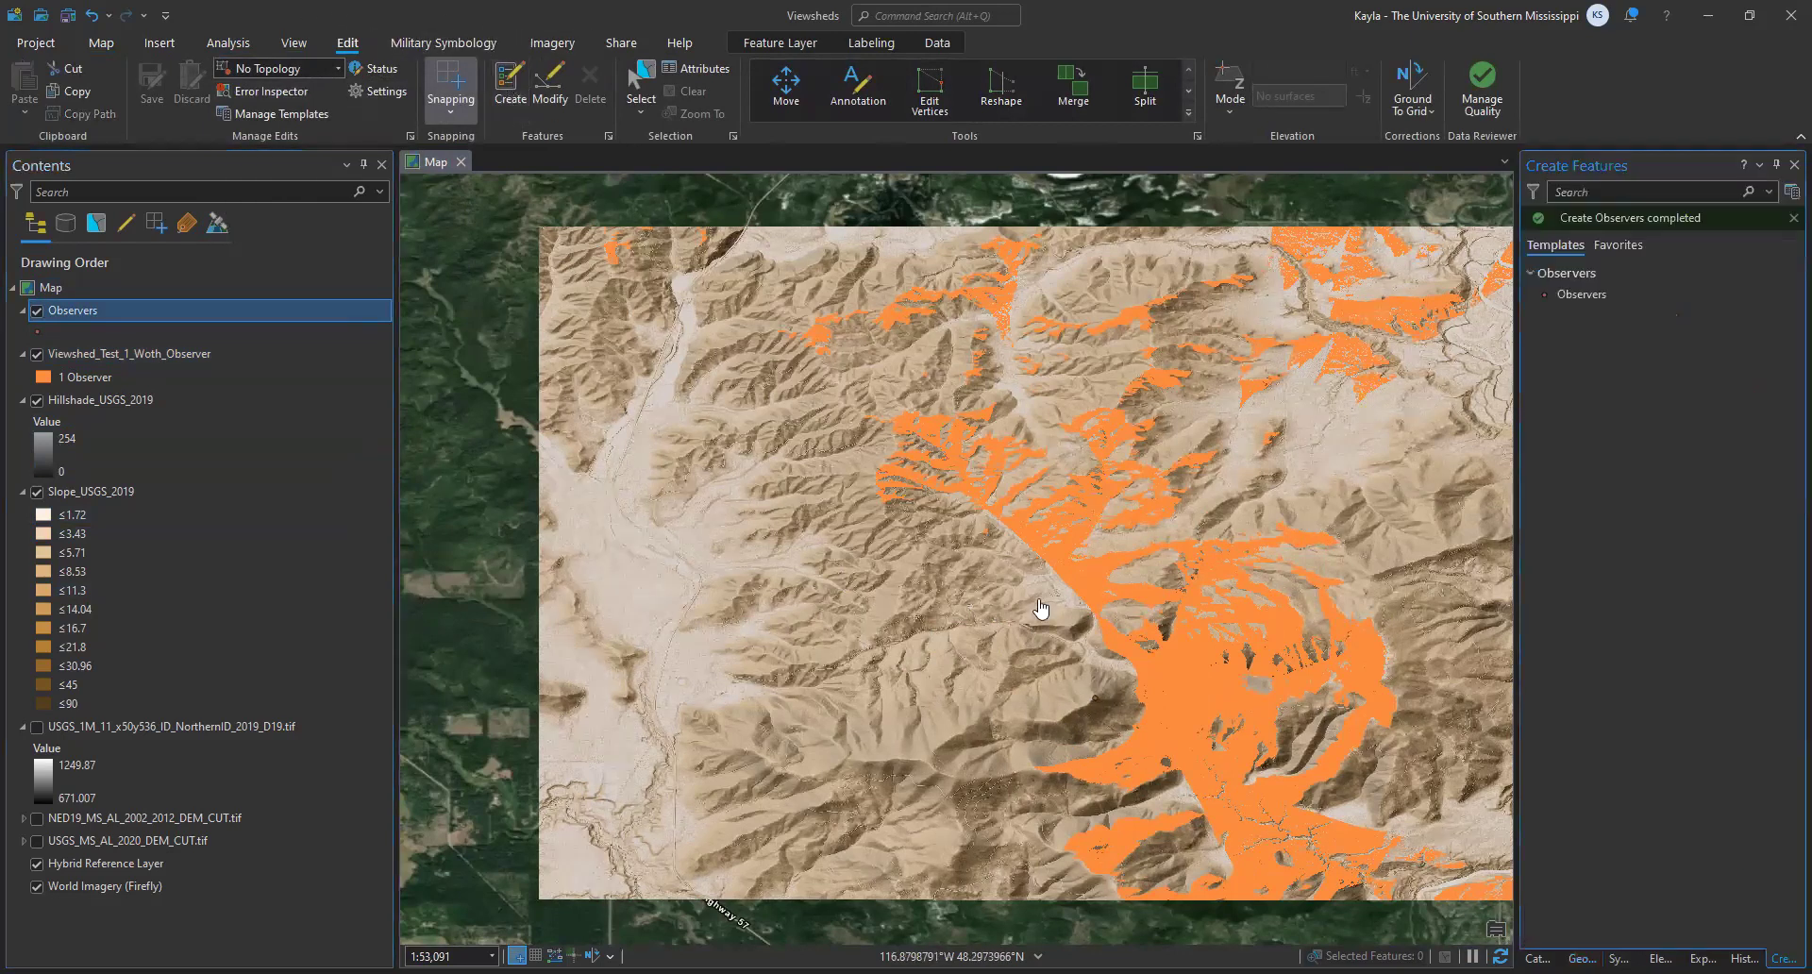
click(37, 353)
click(1602, 299)
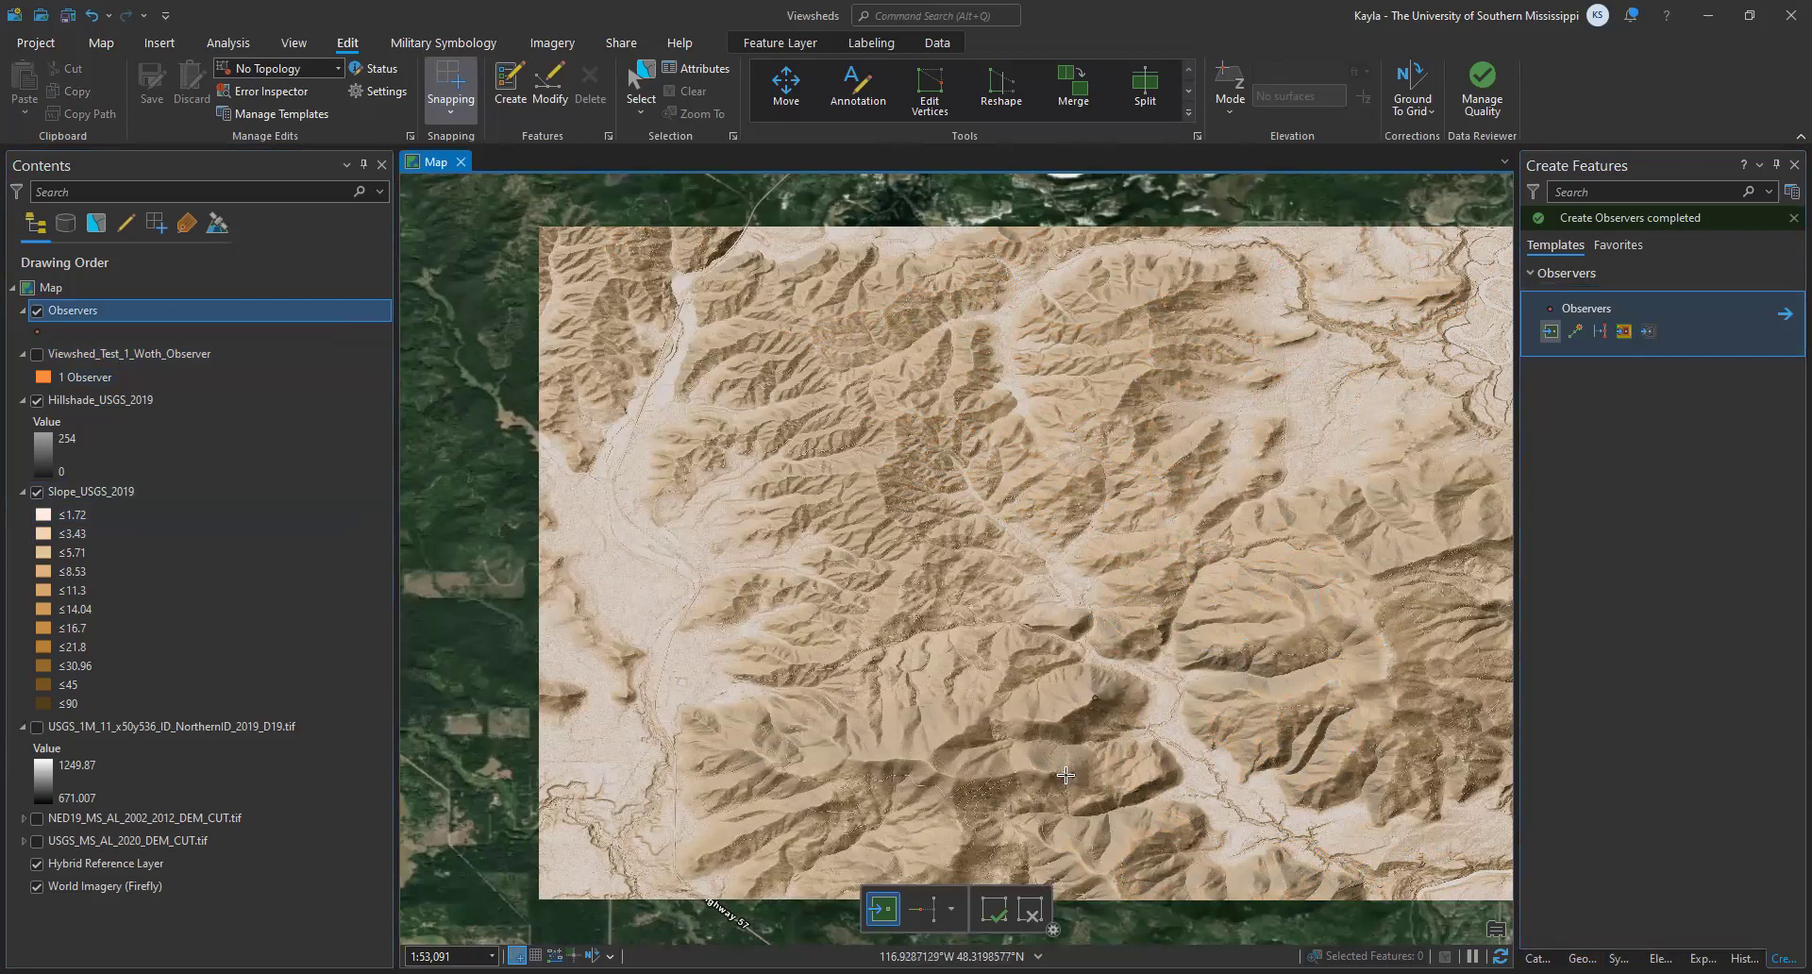
click(1062, 774)
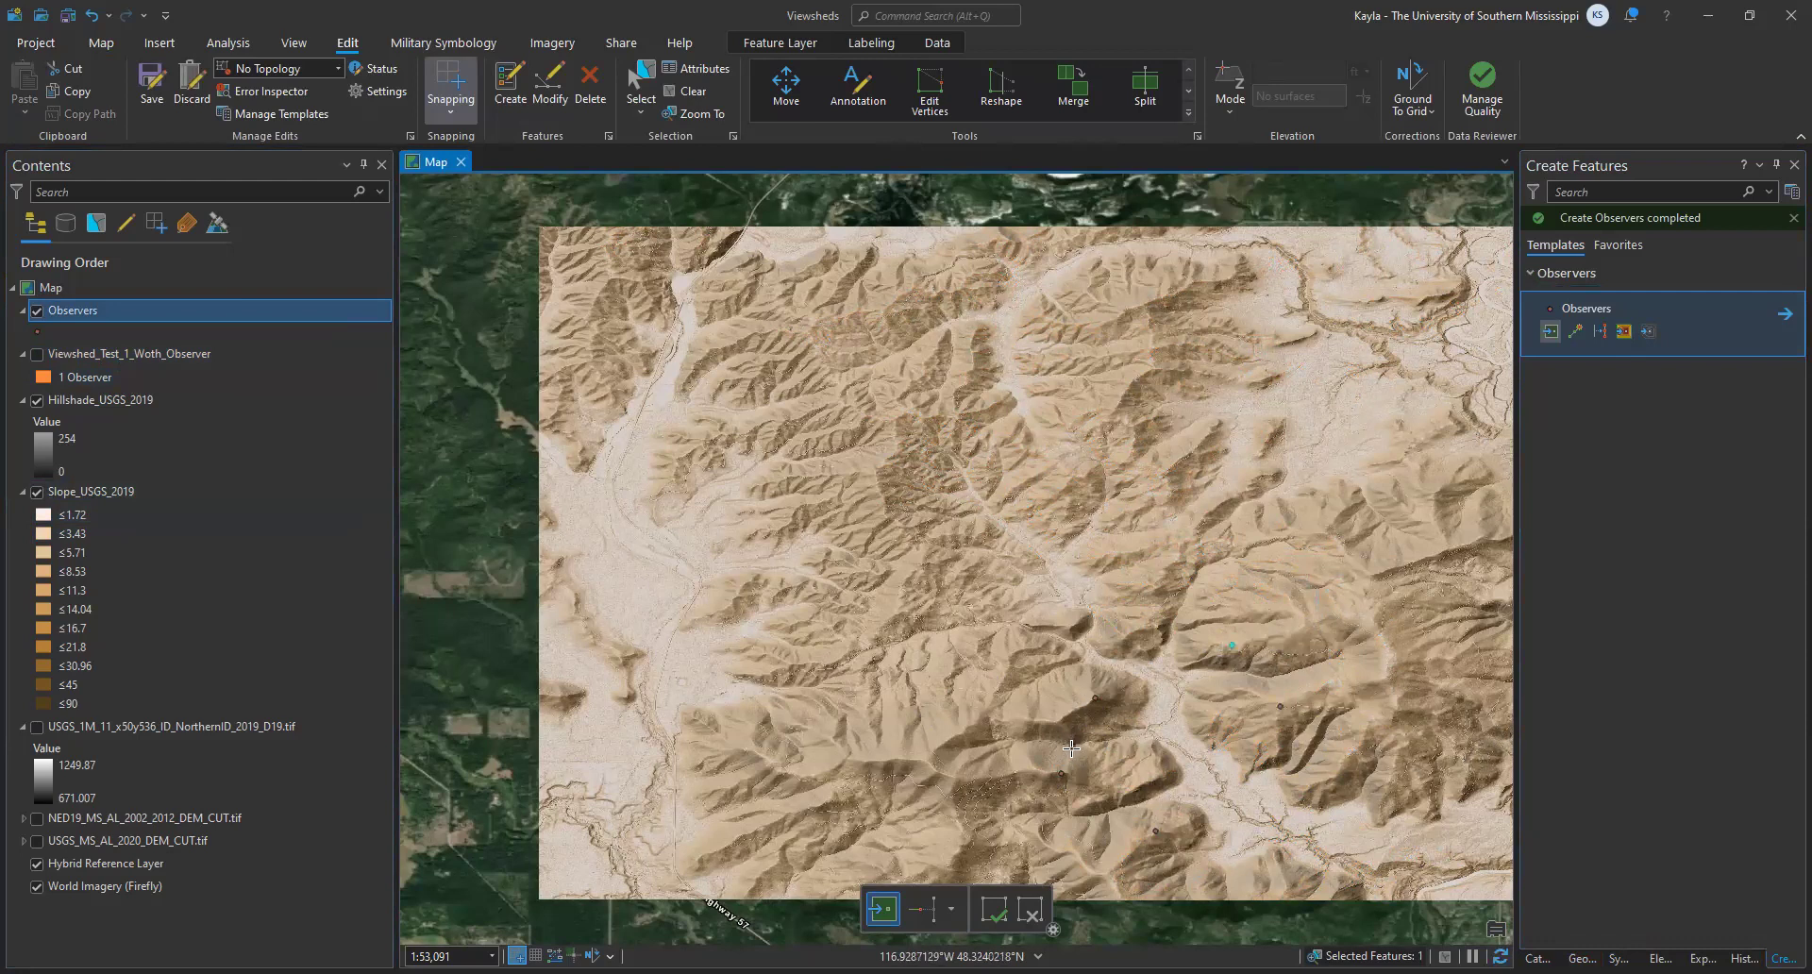
click(1262, 658)
click(1370, 803)
click(153, 85)
click(929, 527)
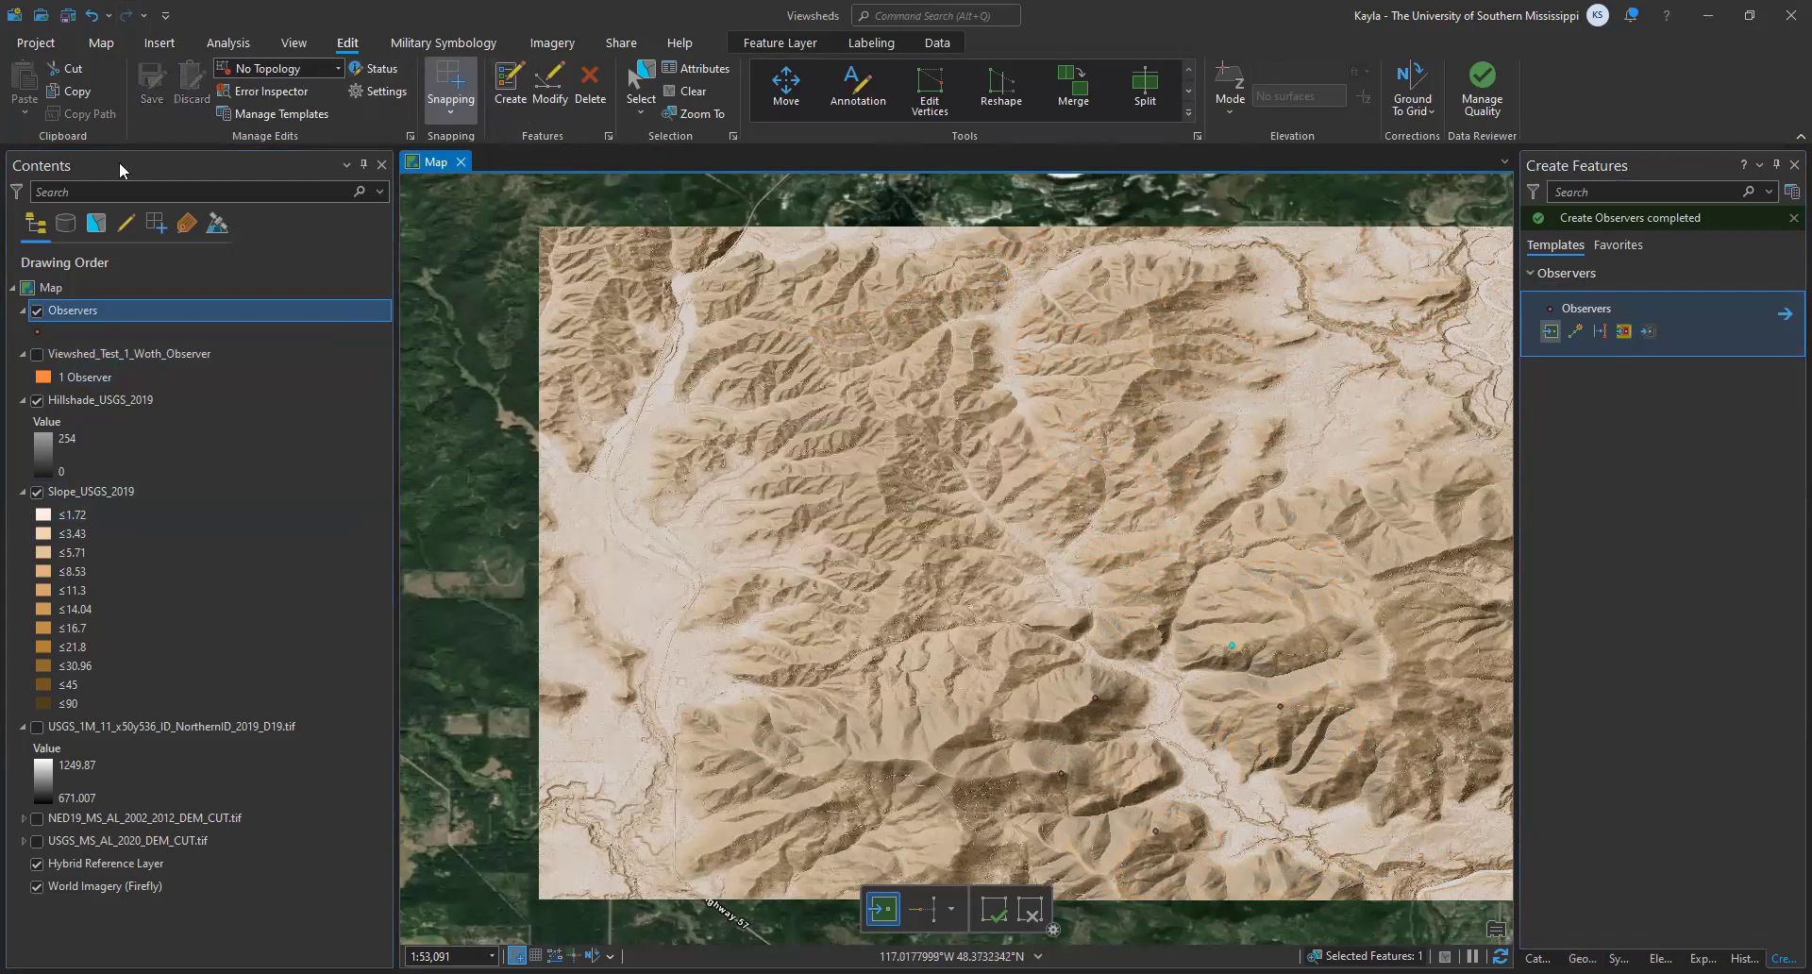
Step: Clear the map selection, name the output raster Viewshed_Test_5_With_Observer, and run Viewshed on all Observers points
click(101, 43)
click(722, 91)
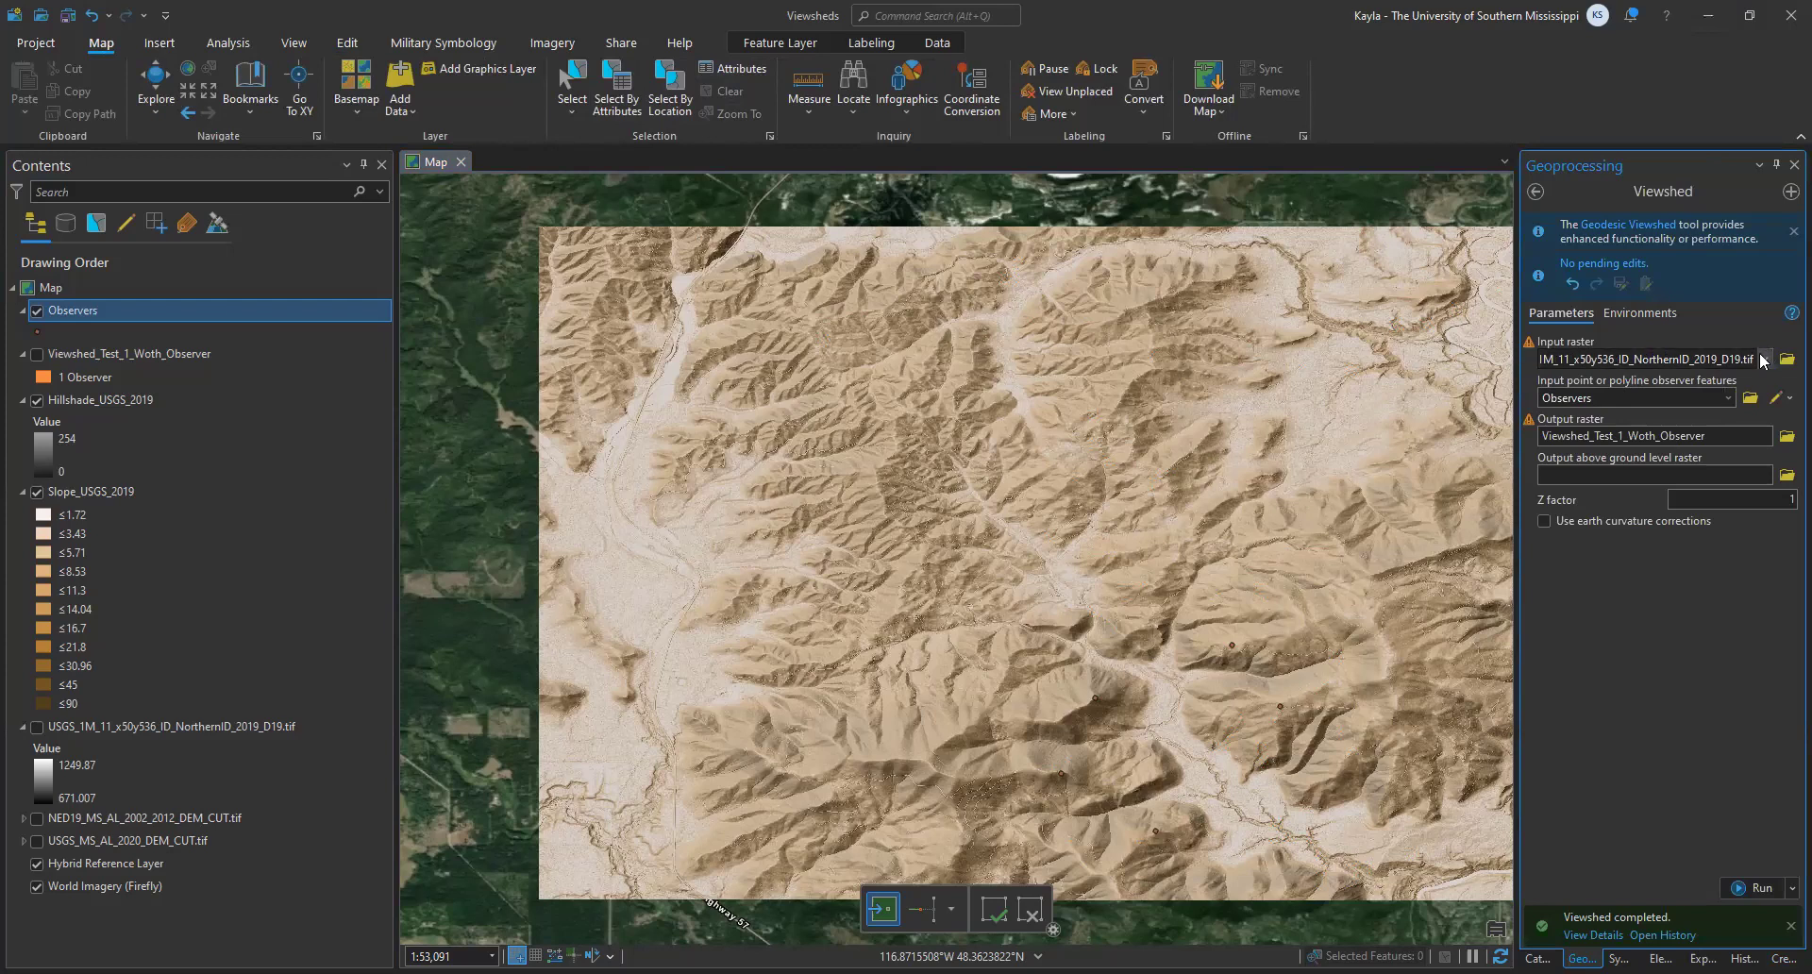
mouse_move(1528, 342)
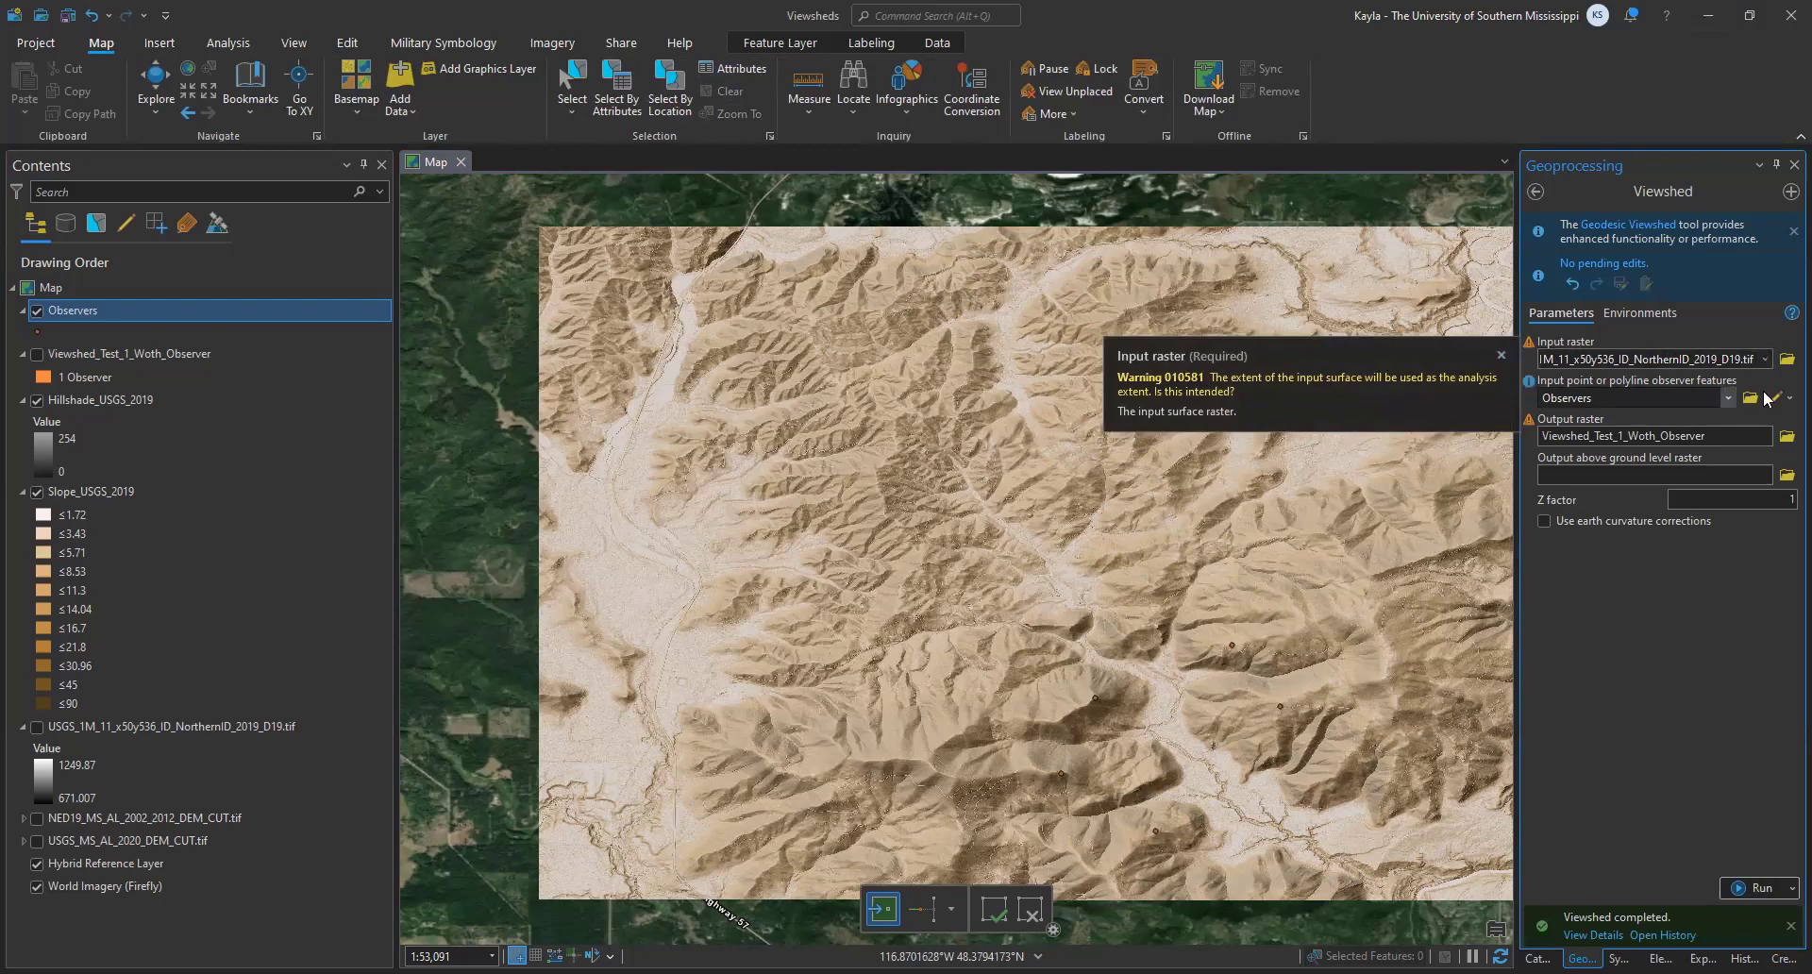
click(1763, 437)
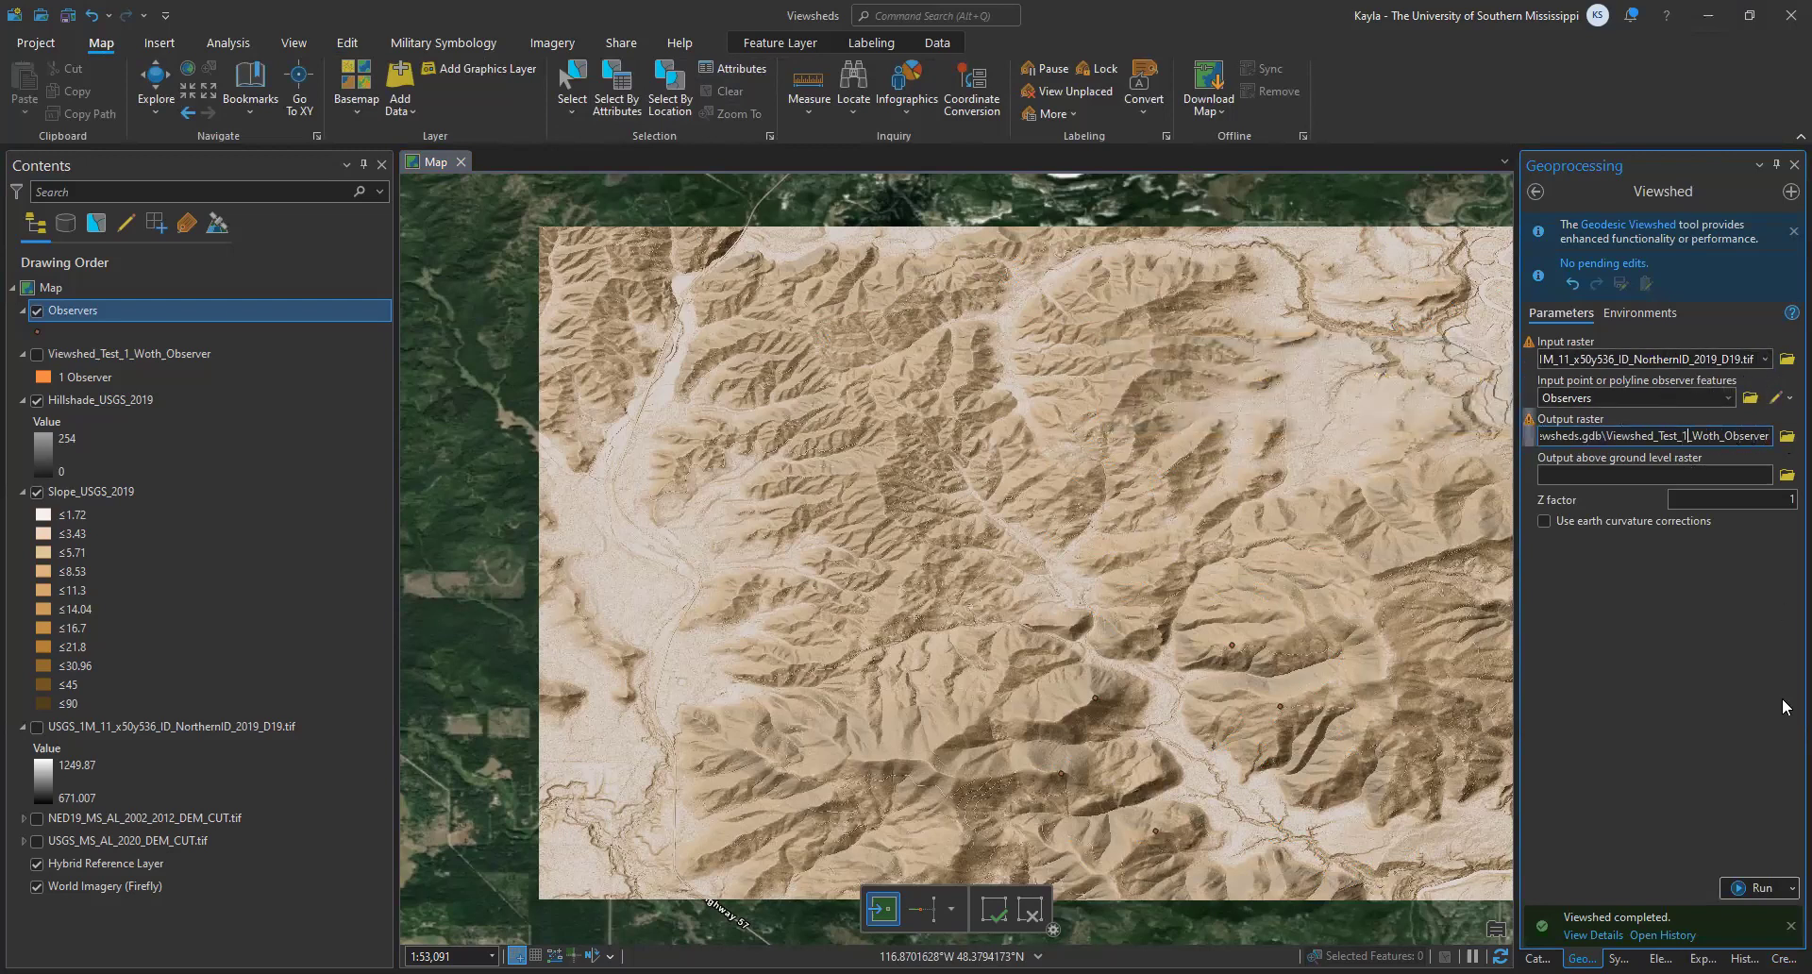
key(BackSpace)
key(BackSpace)
text(5)
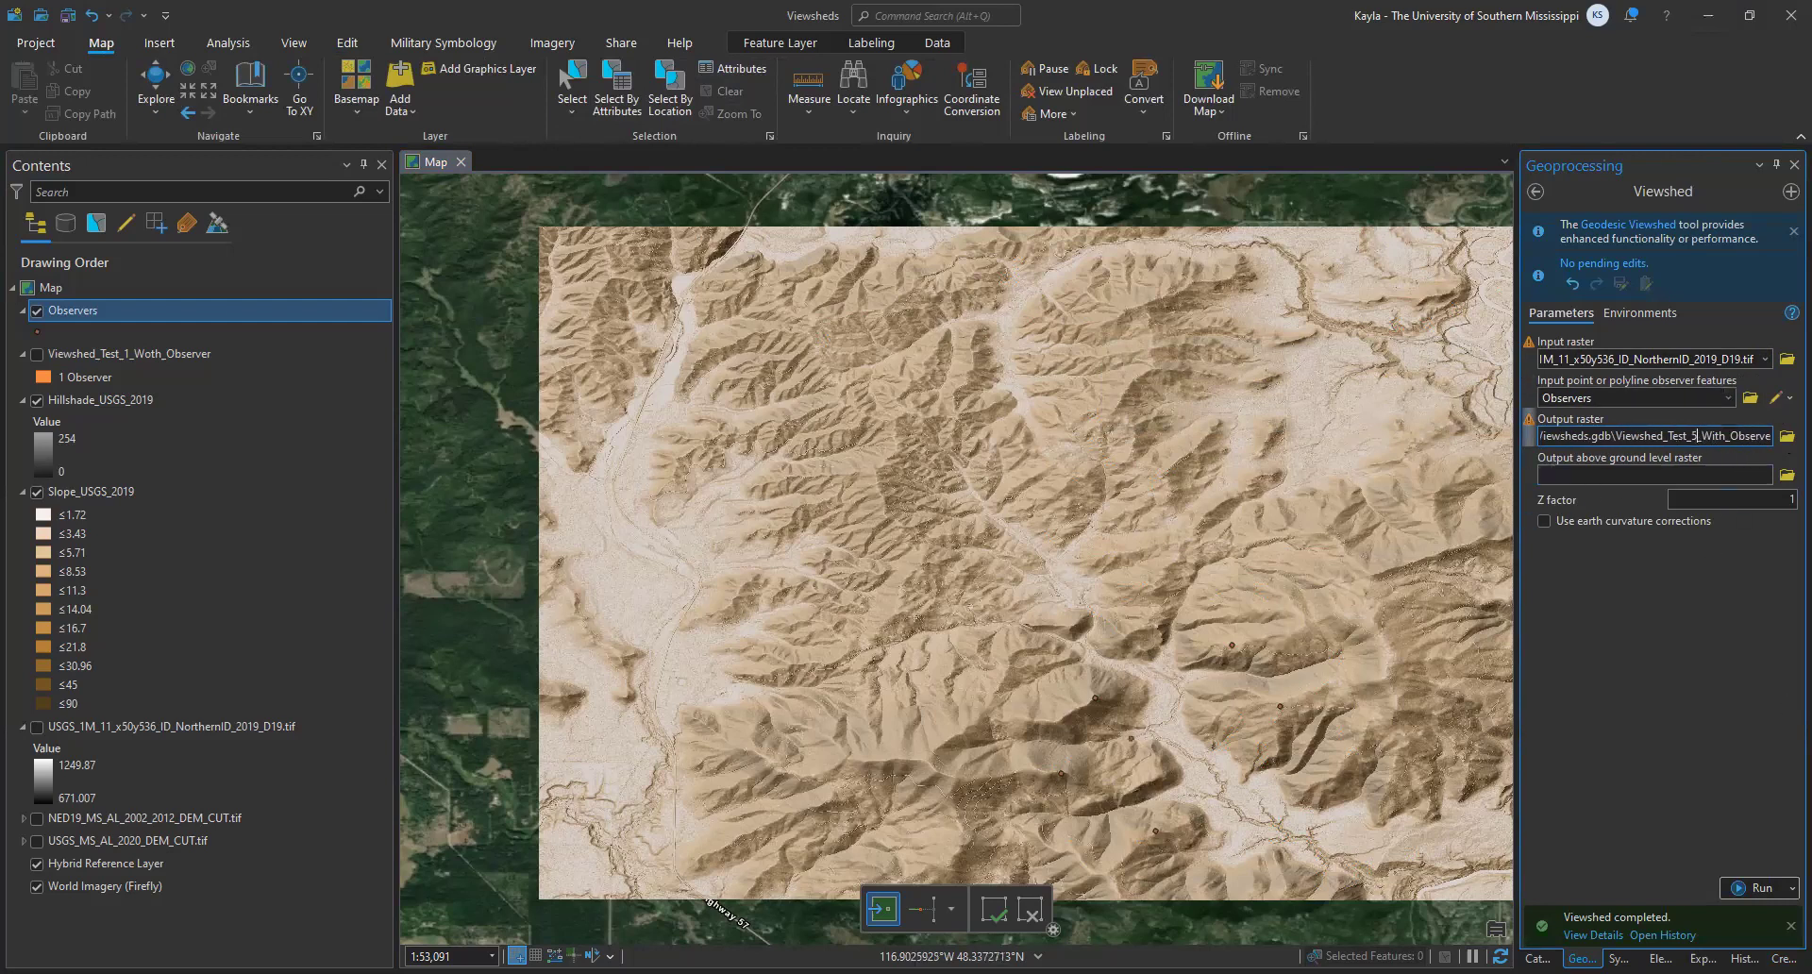
key(Tab)
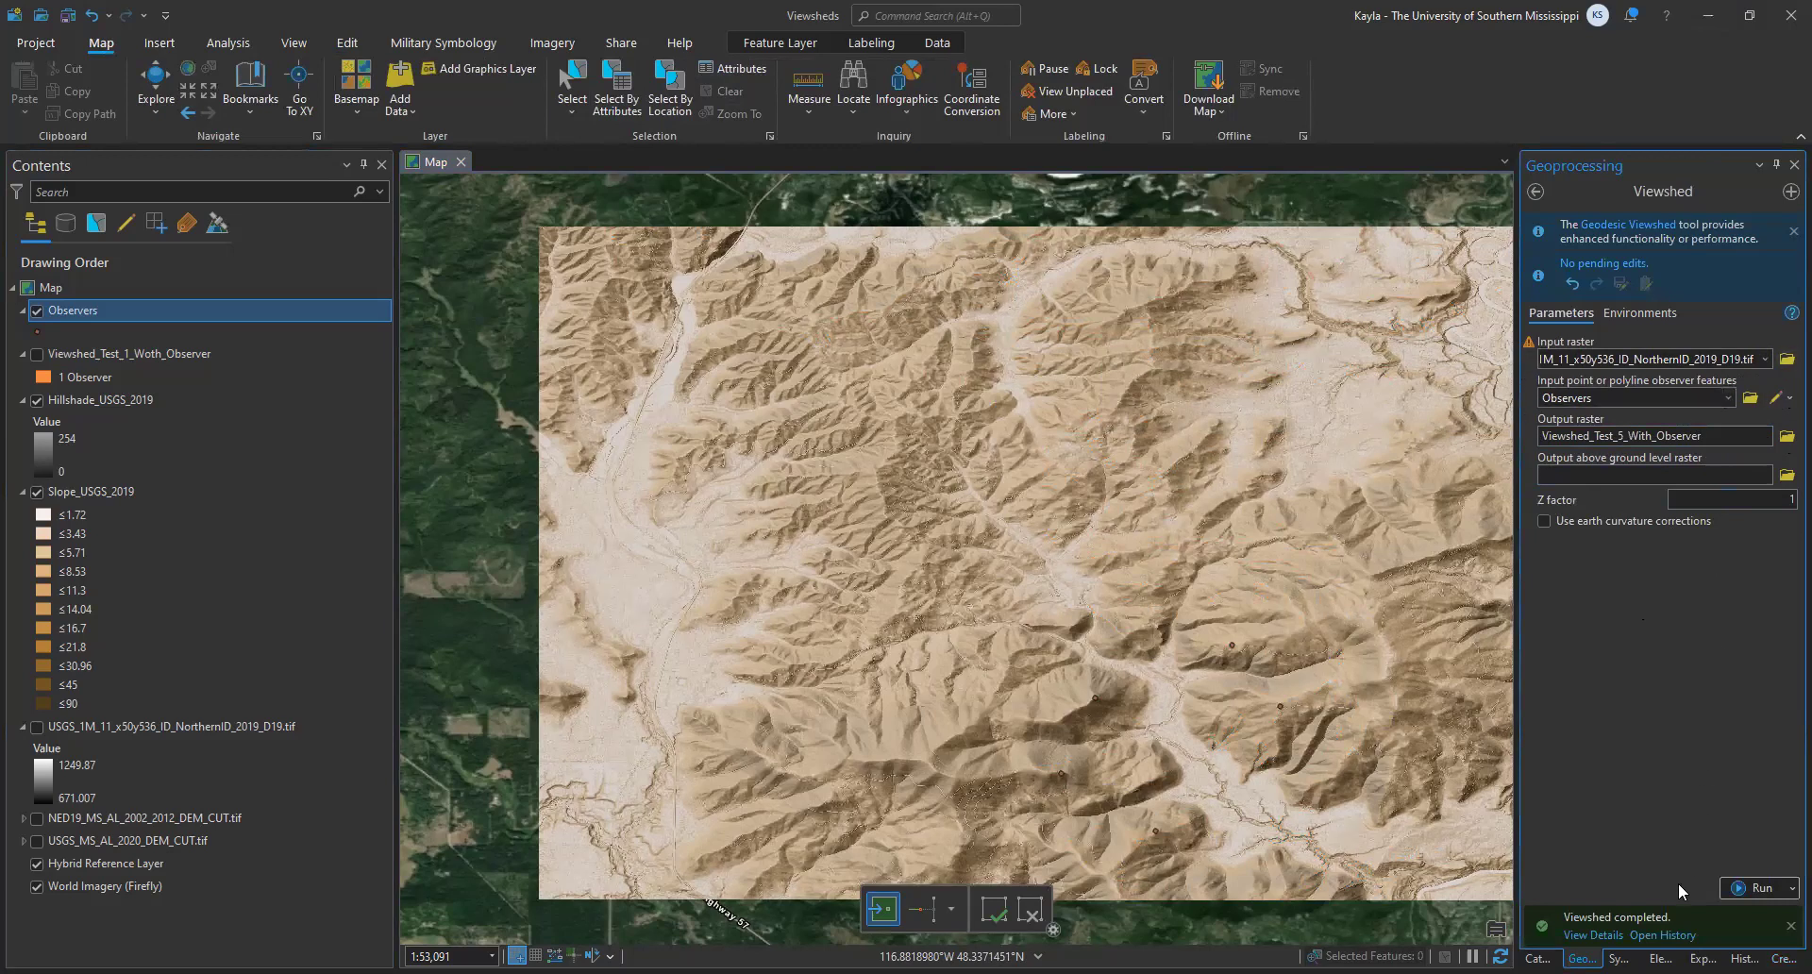
click(1725, 888)
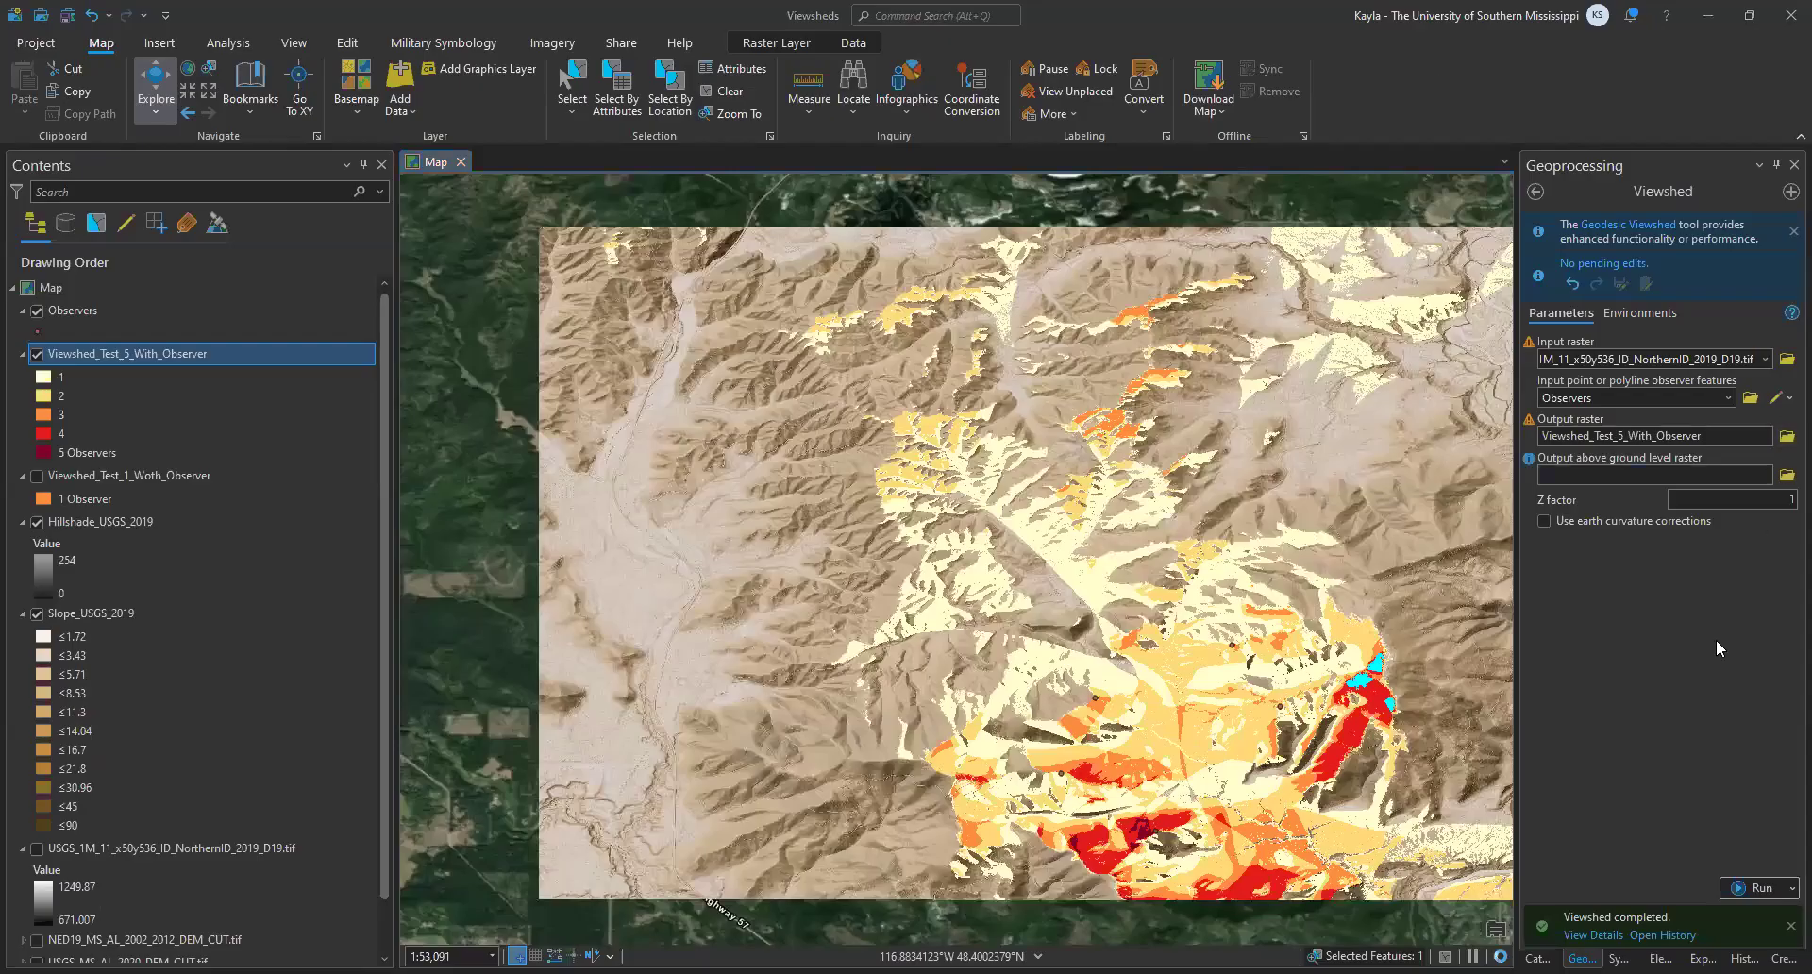
Step: Clear the map selection and compare the Viewshed_Test_5_With_Observer coverage with the bare terrain by toggling the layer's visibility
click(730, 92)
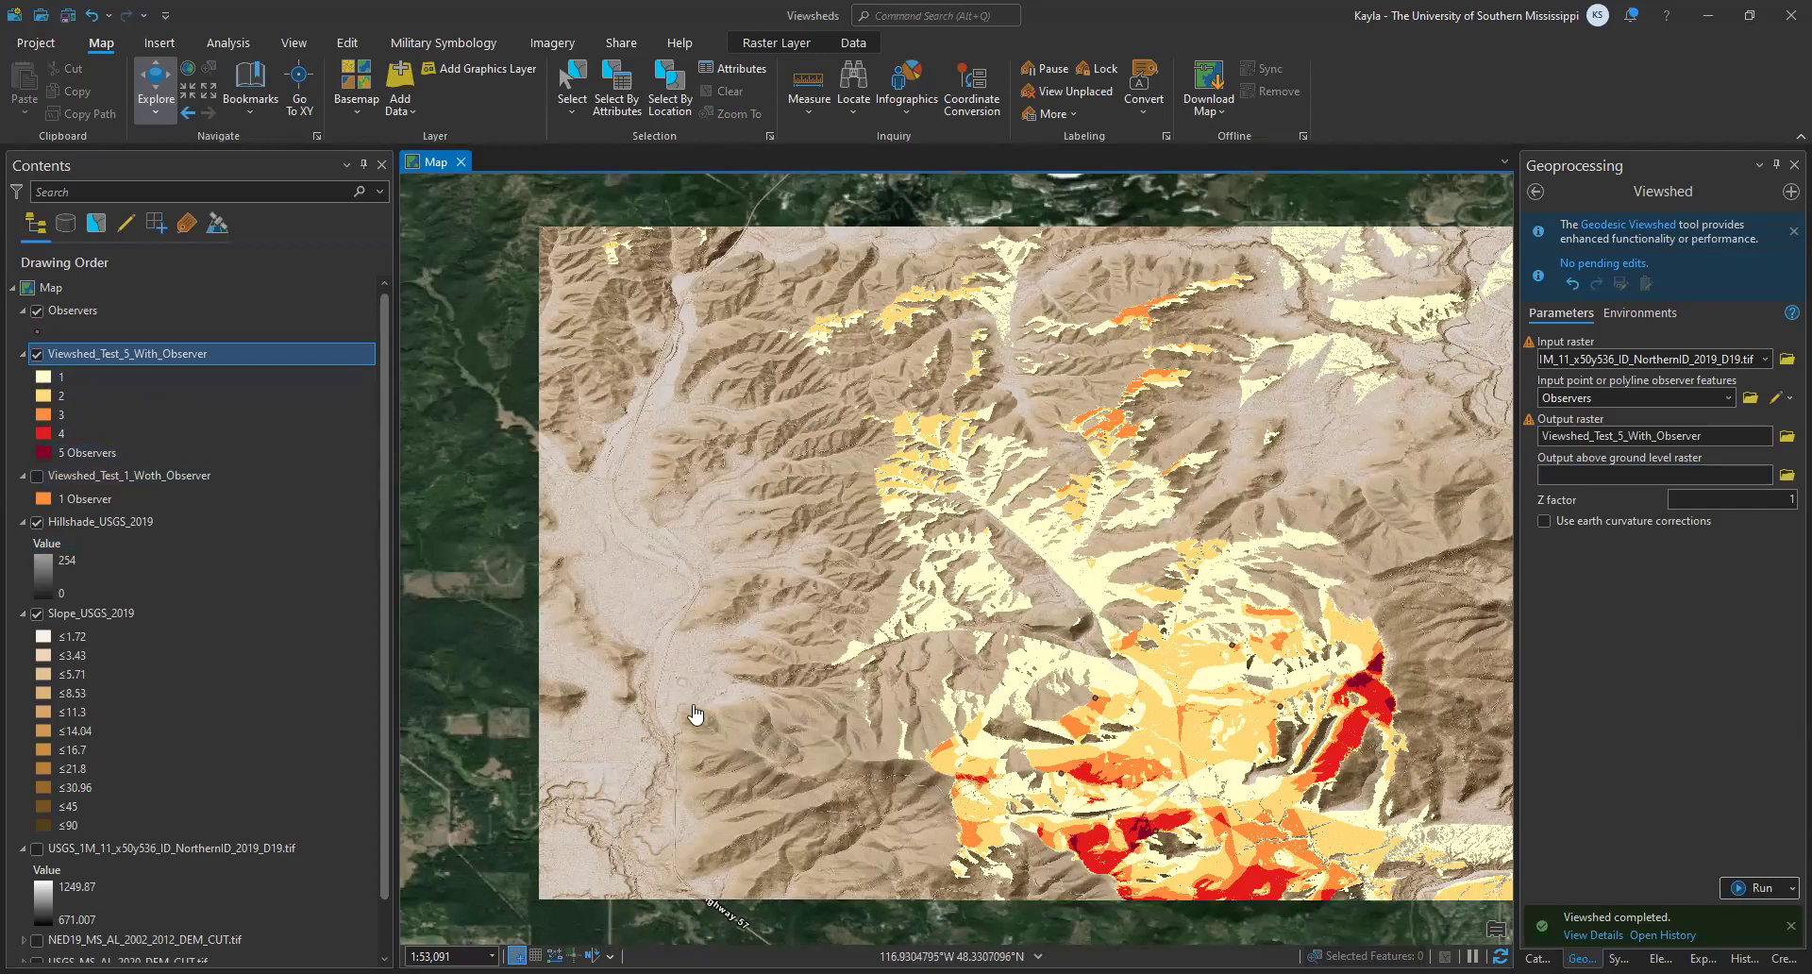
click(37, 356)
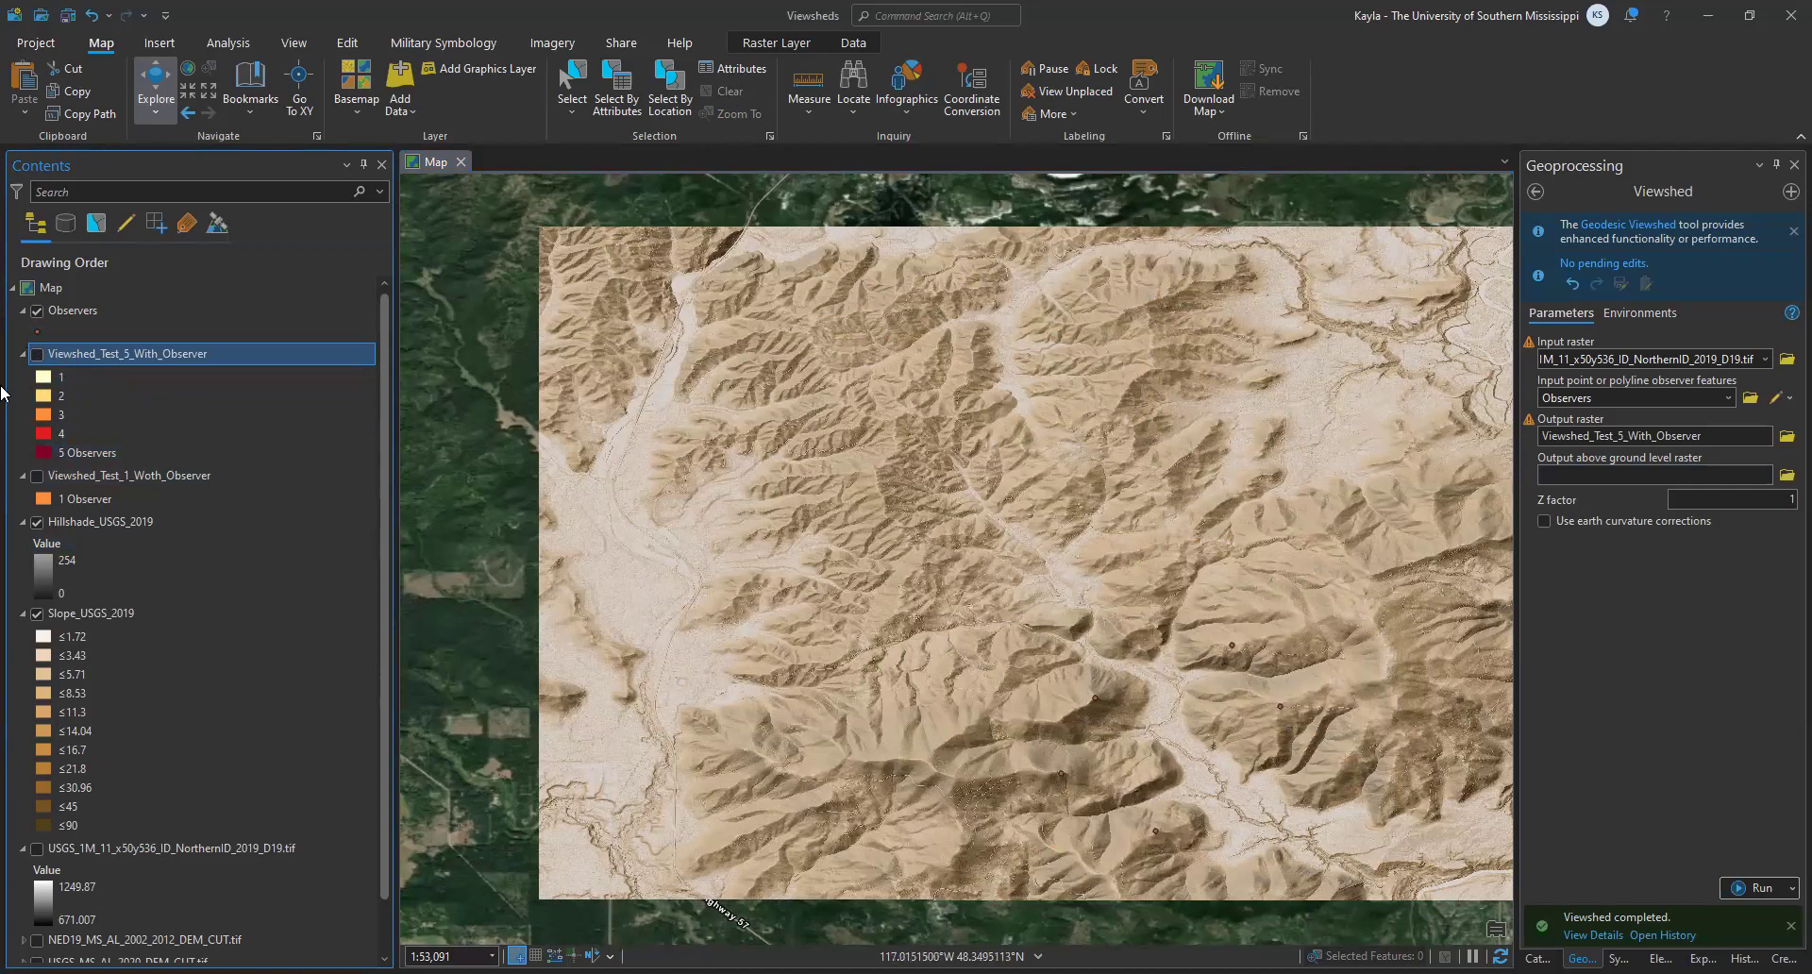
click(38, 354)
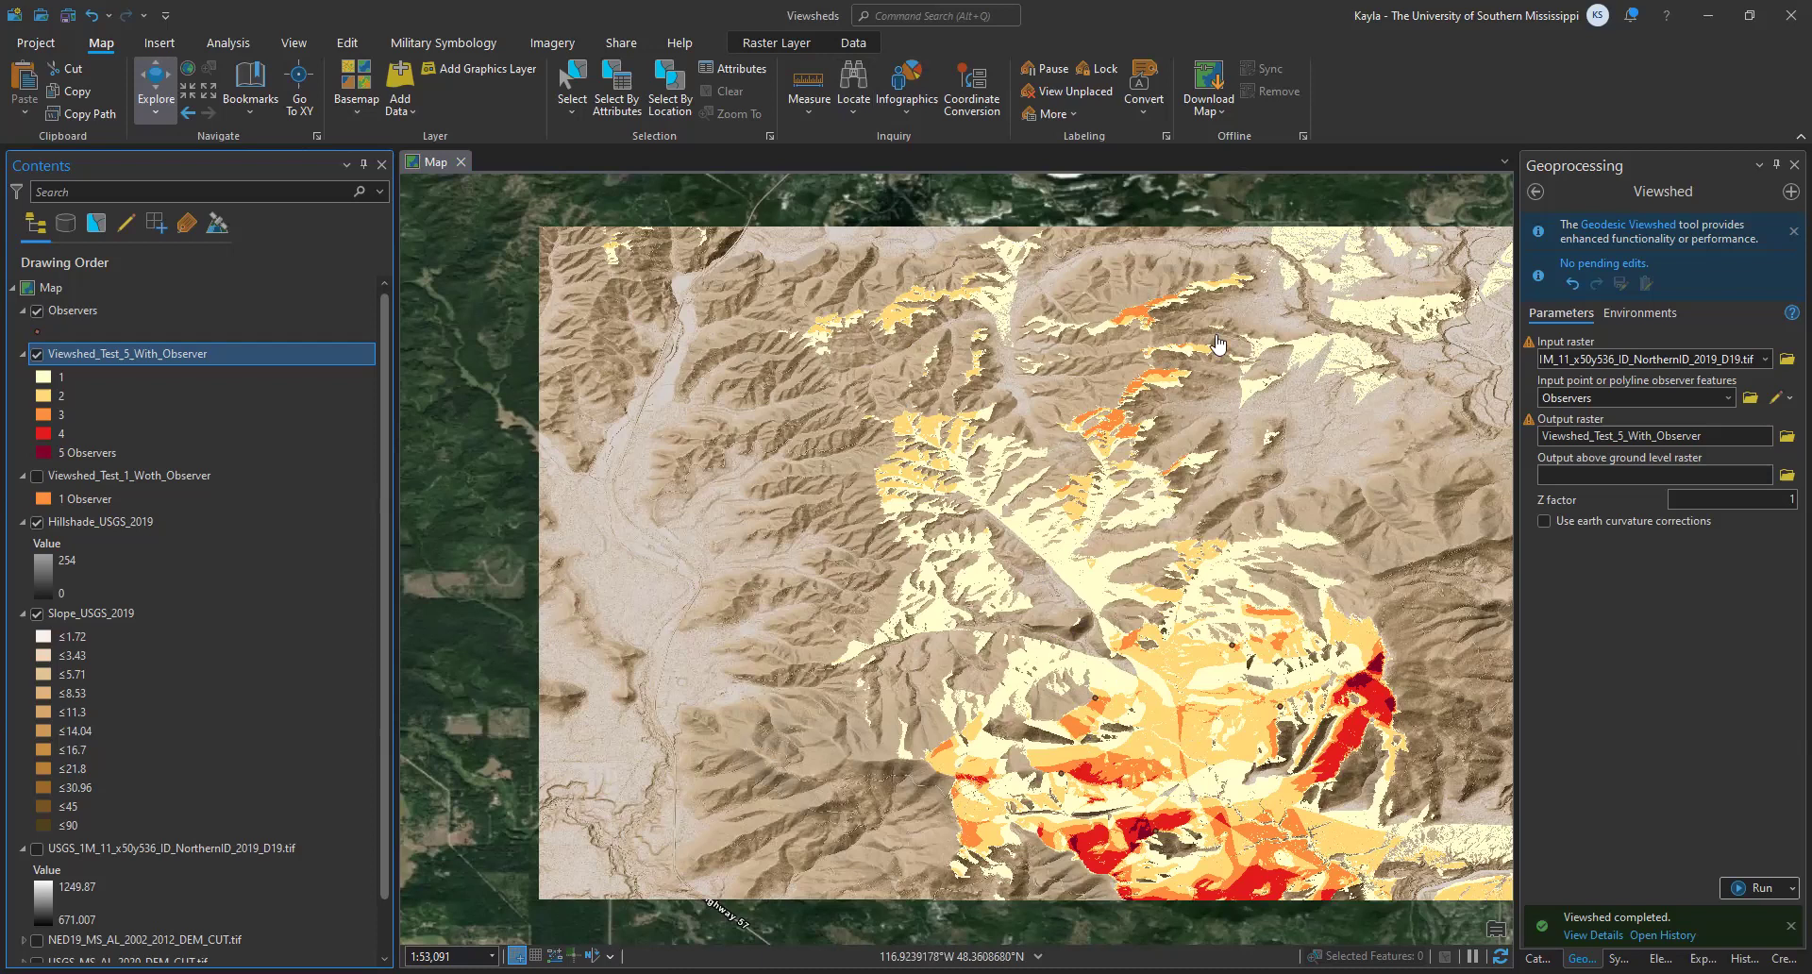
Step: Run the Ready To Use Viewshed tool with Observers as the input points and the DEM resolution set to Finest
click(1533, 193)
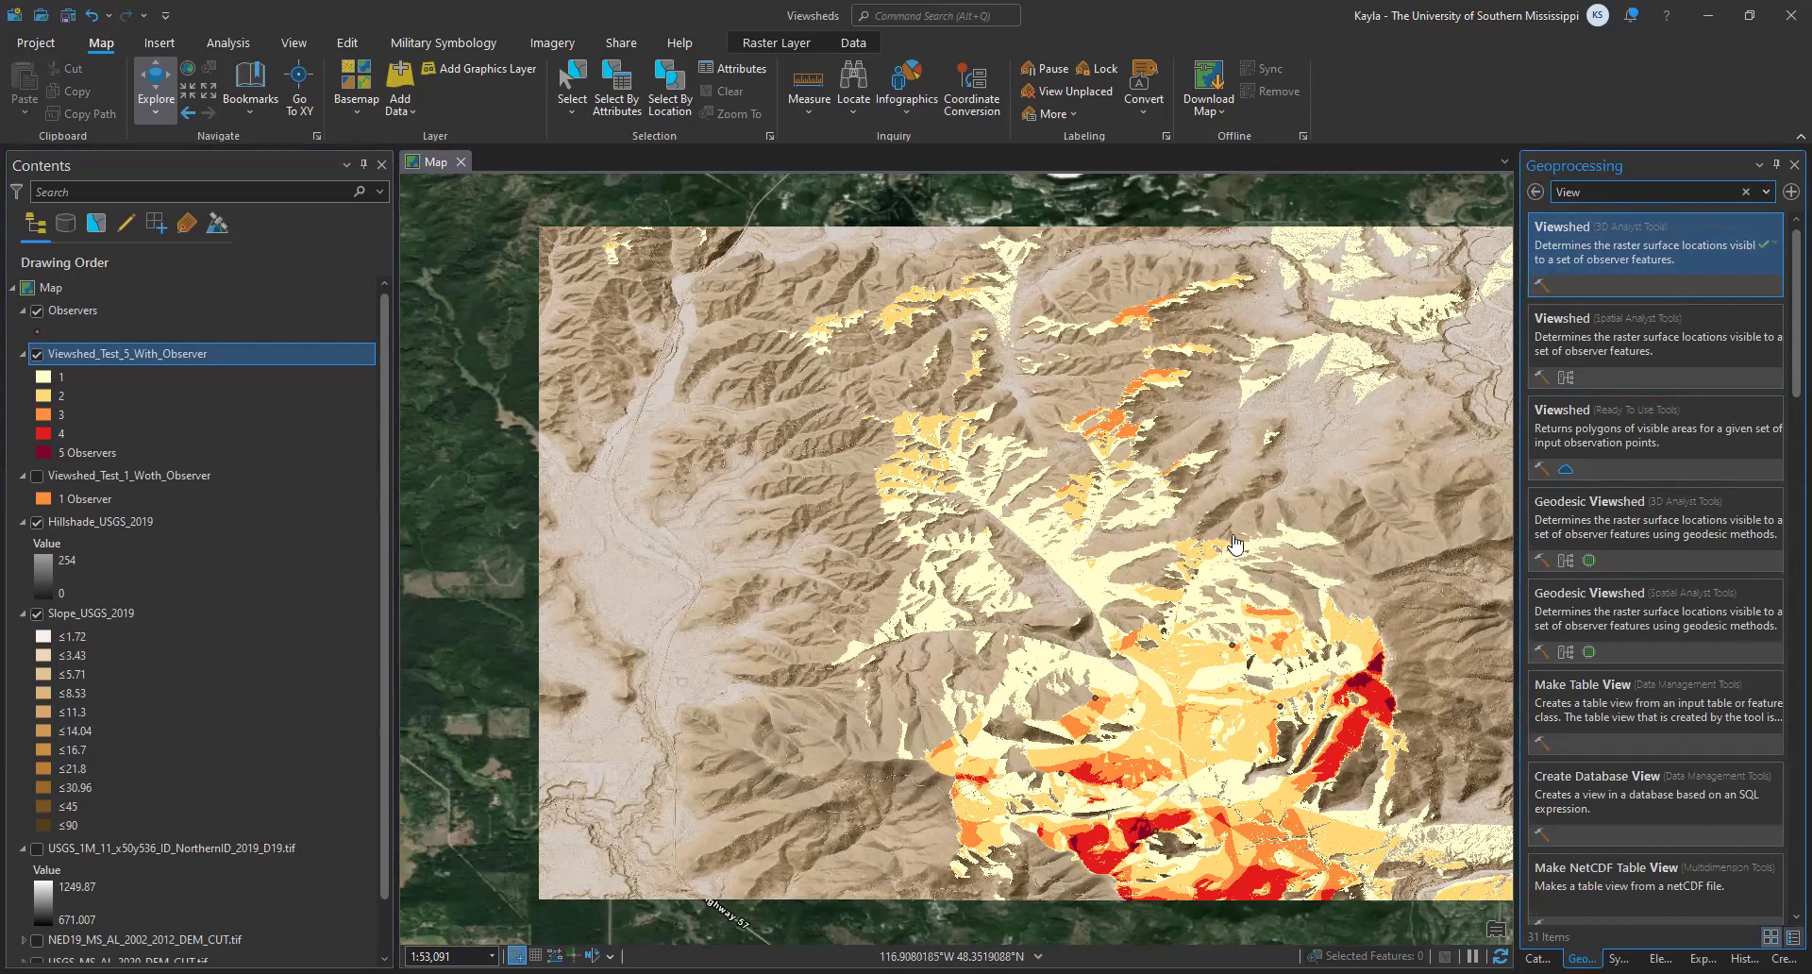
click(1625, 437)
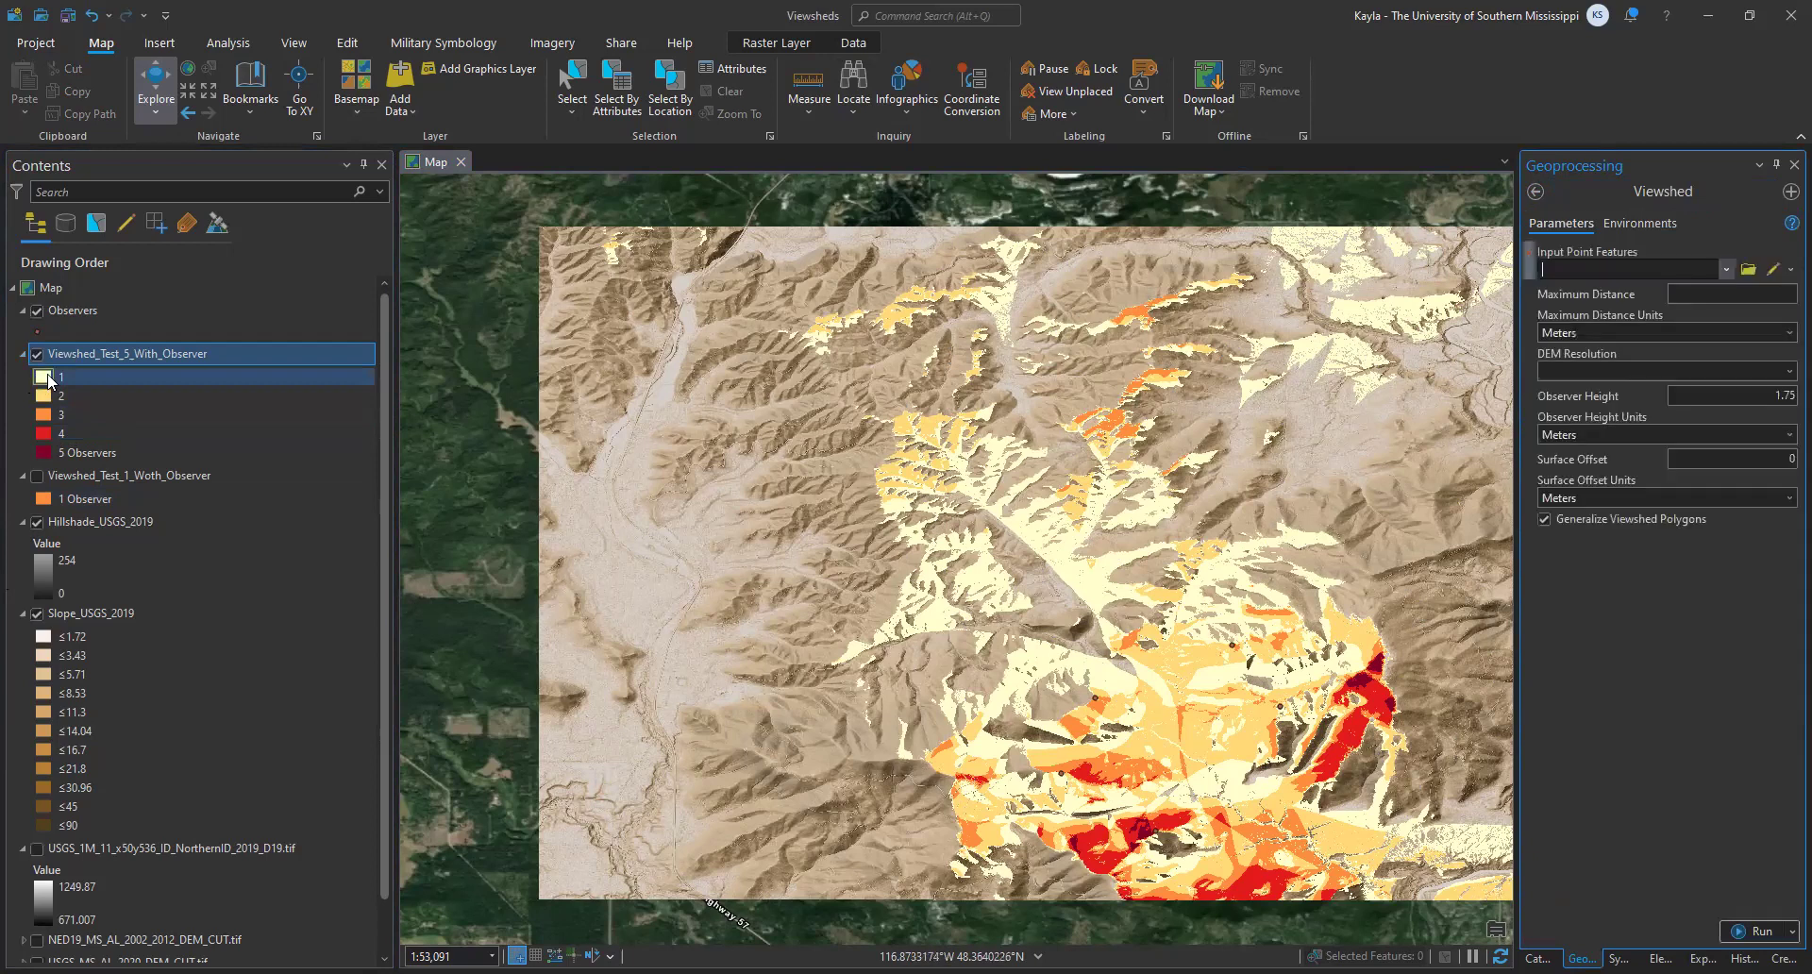
click(1726, 269)
click(1563, 286)
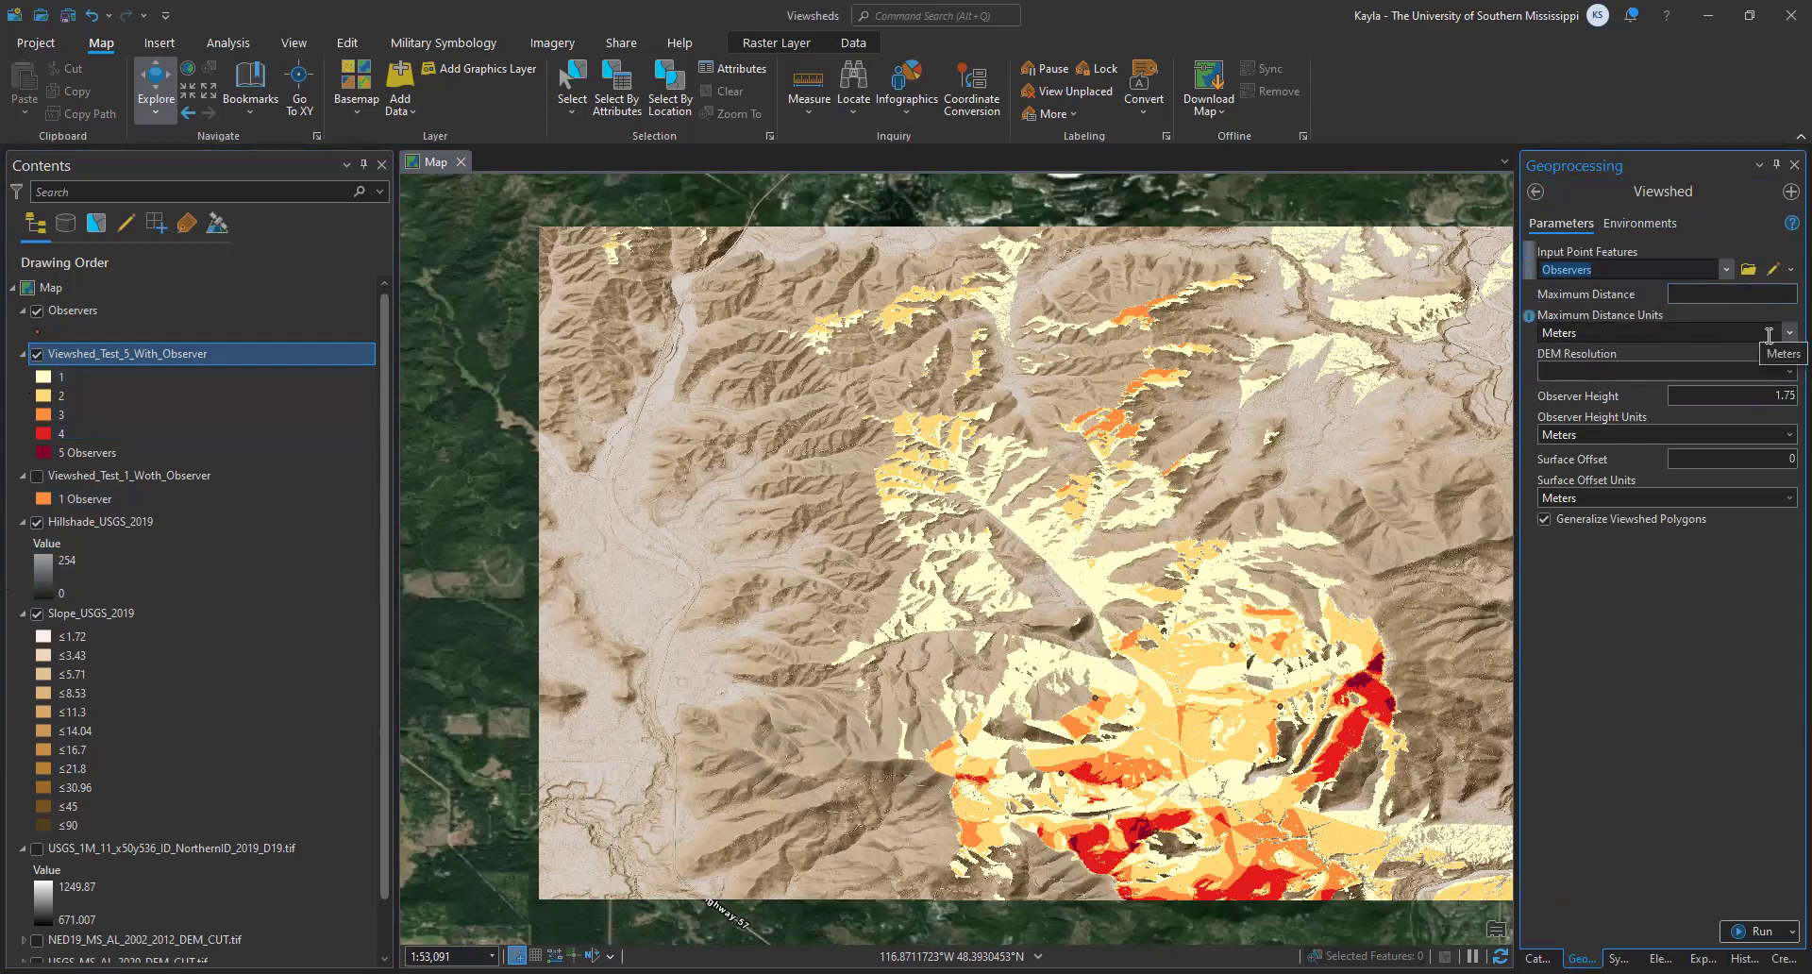
click(1786, 373)
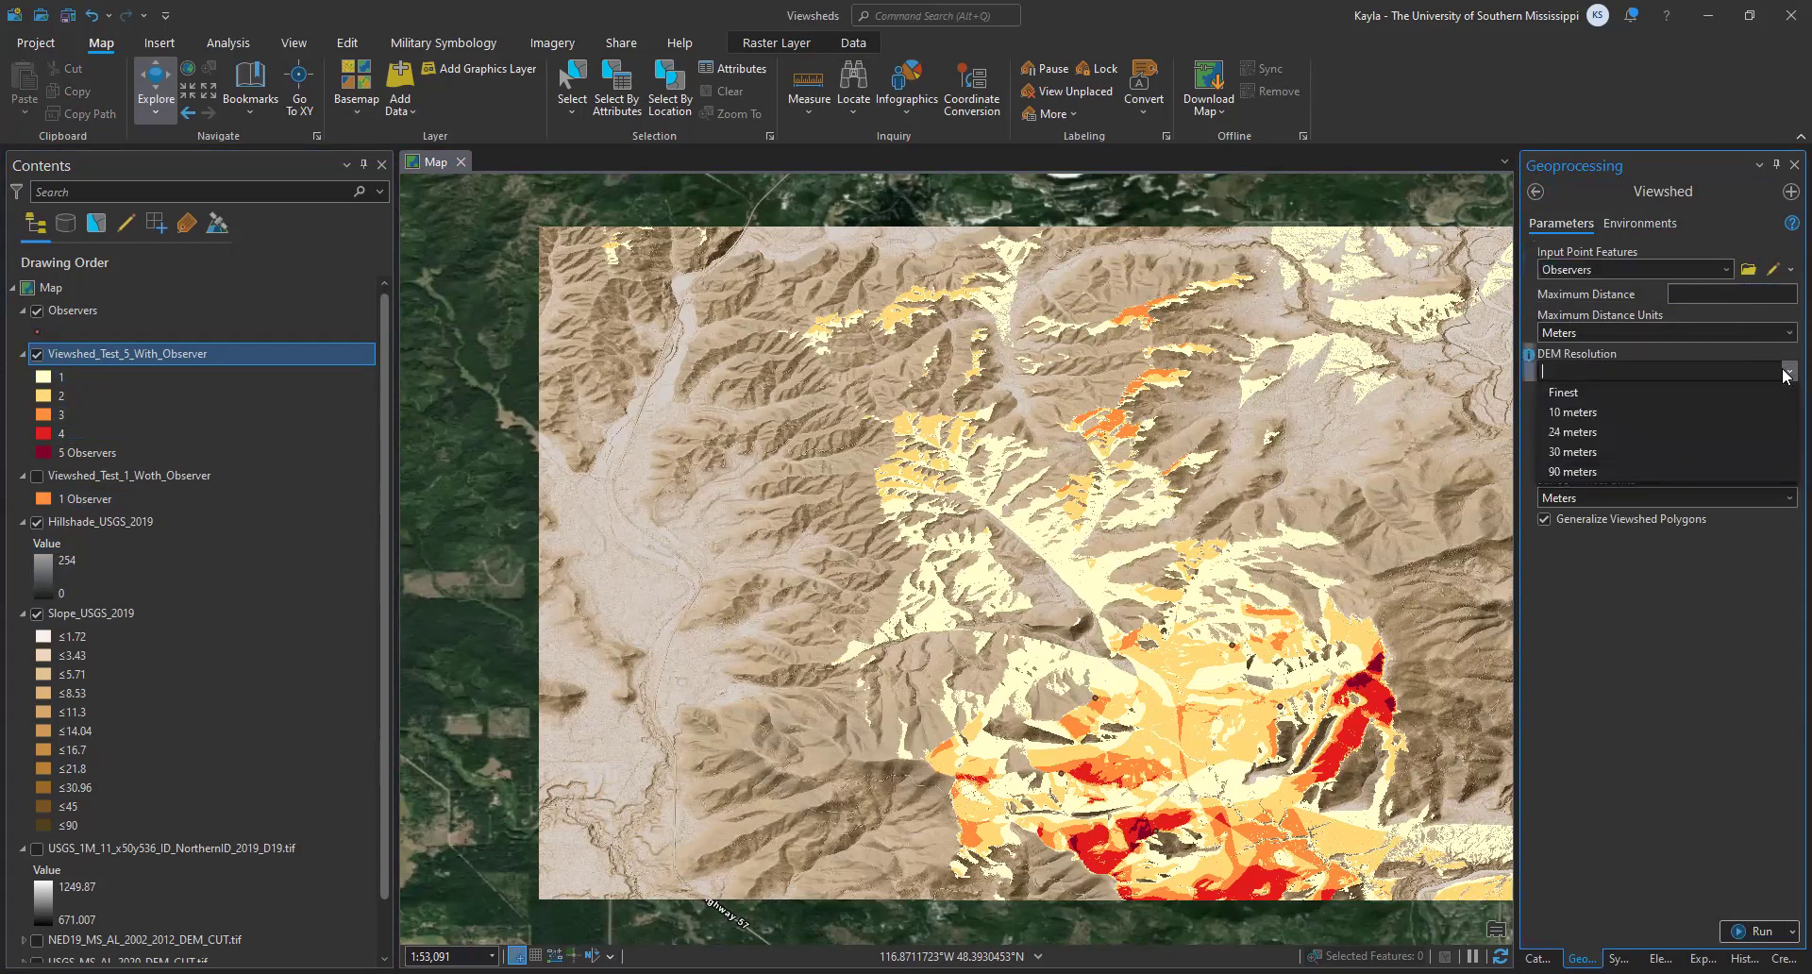
click(1786, 373)
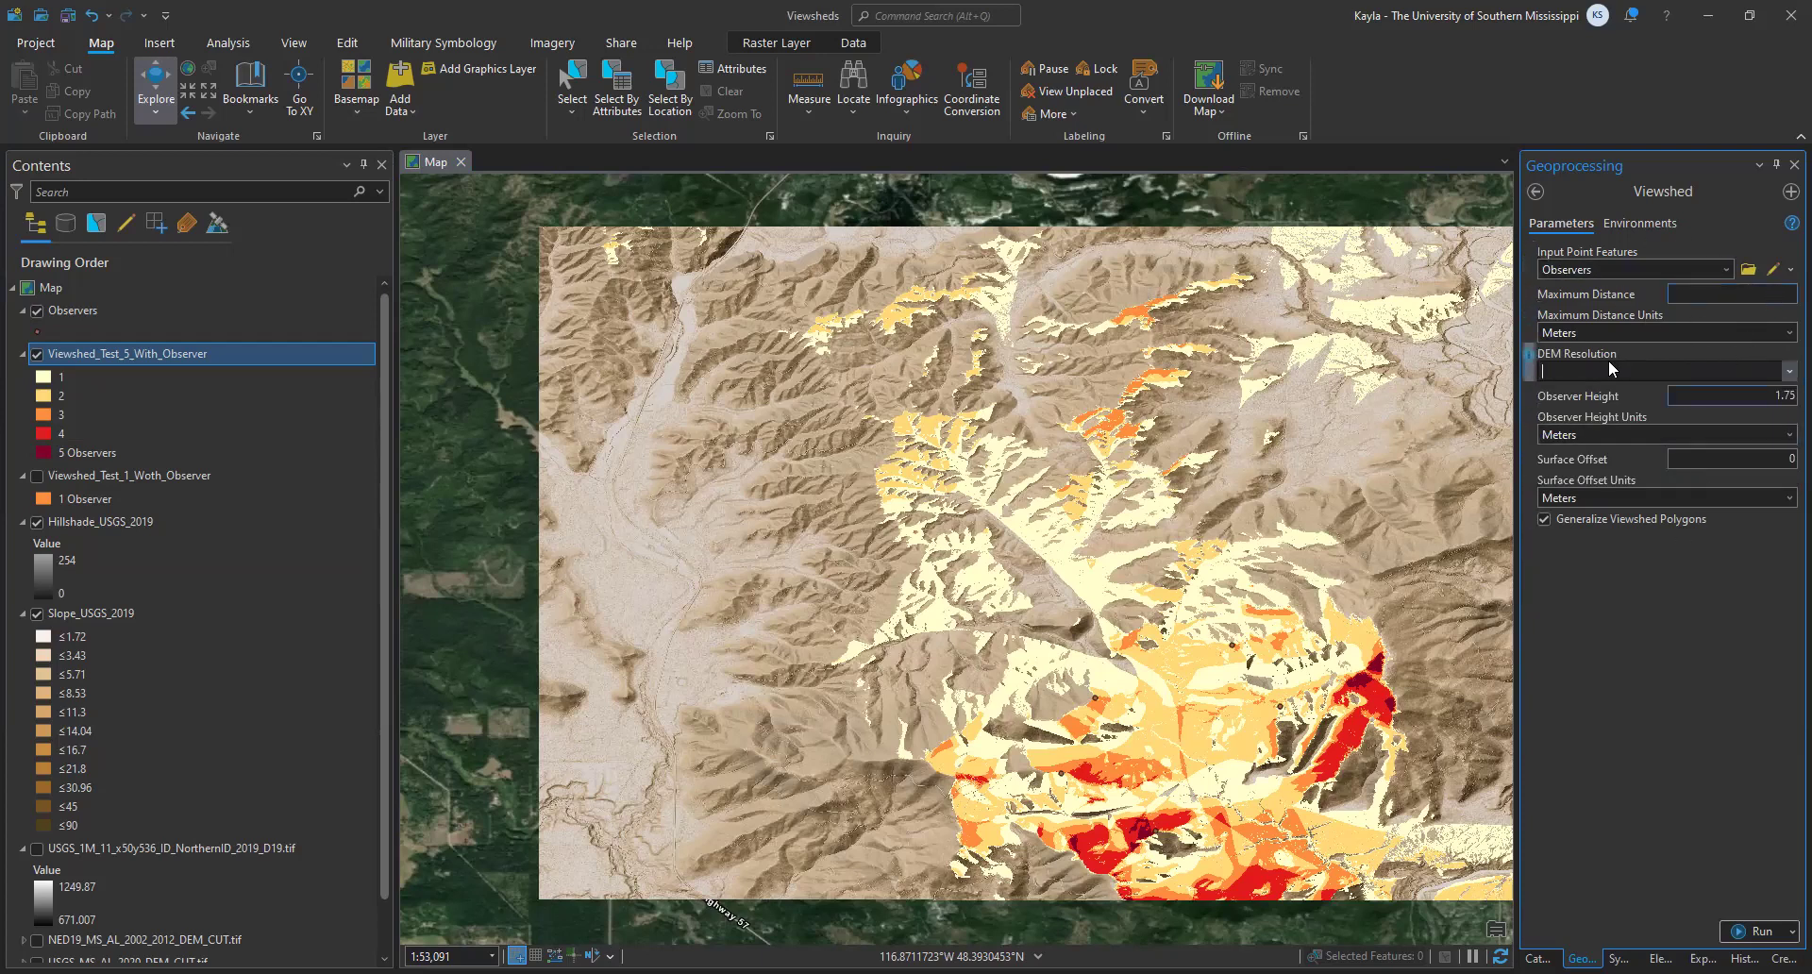
click(1786, 372)
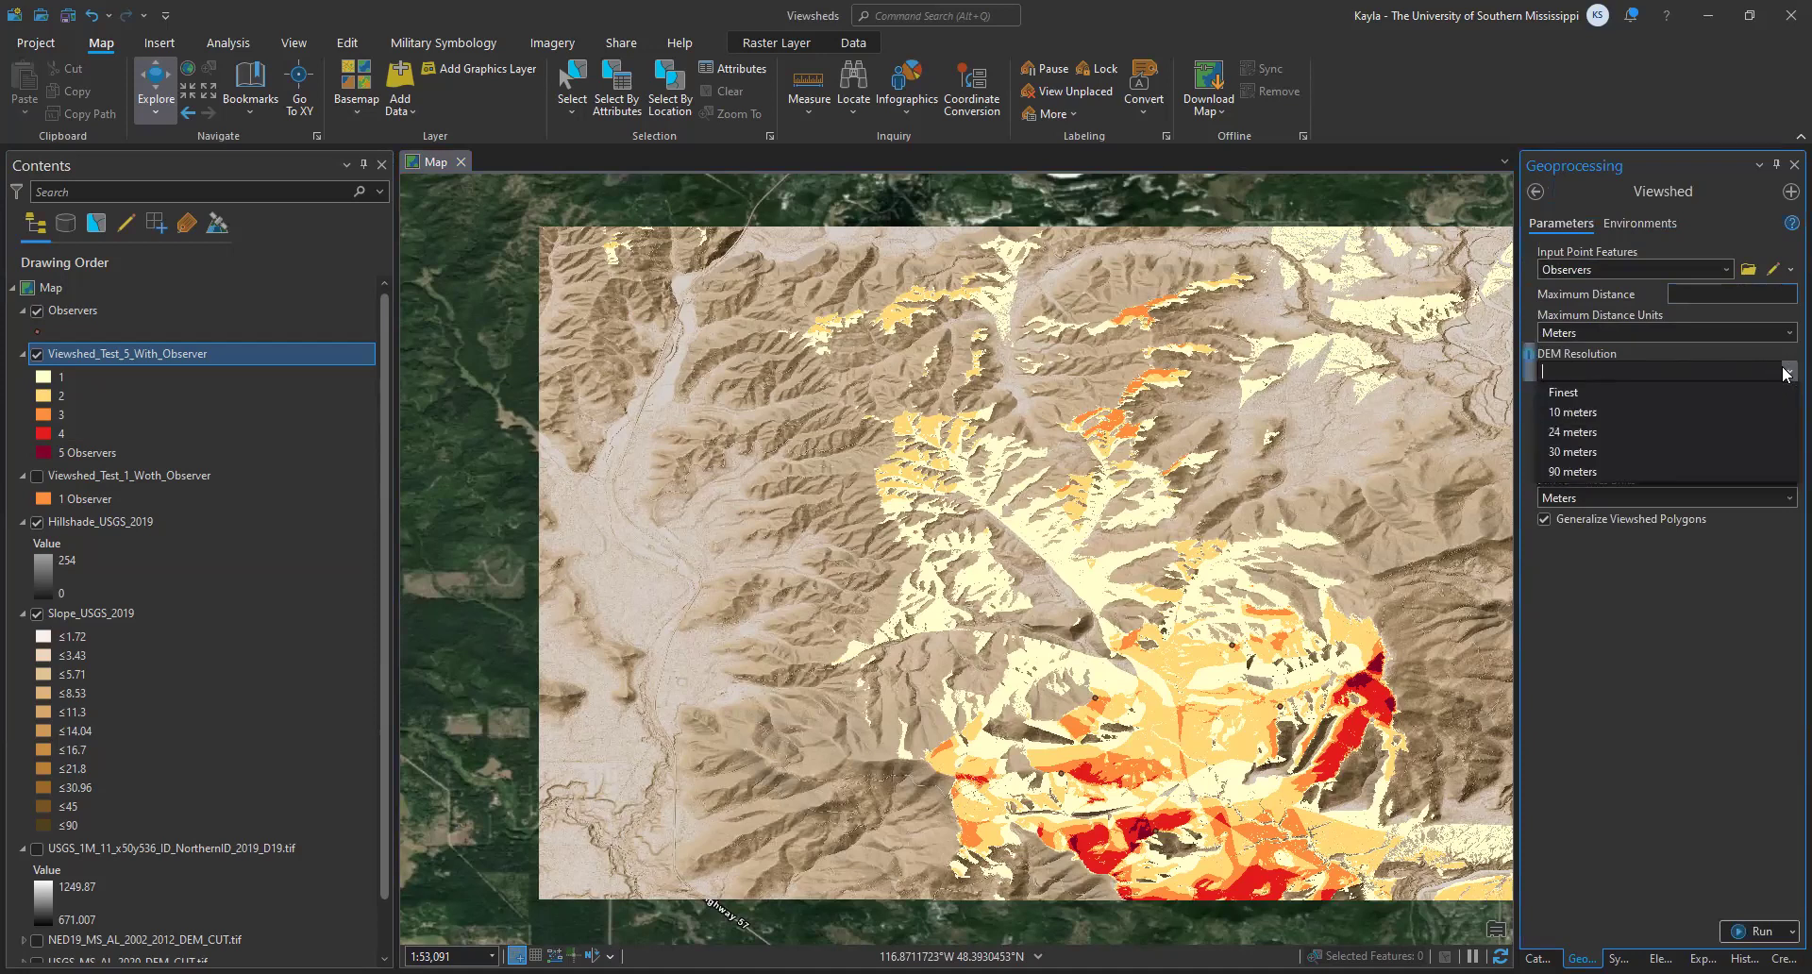
click(1587, 393)
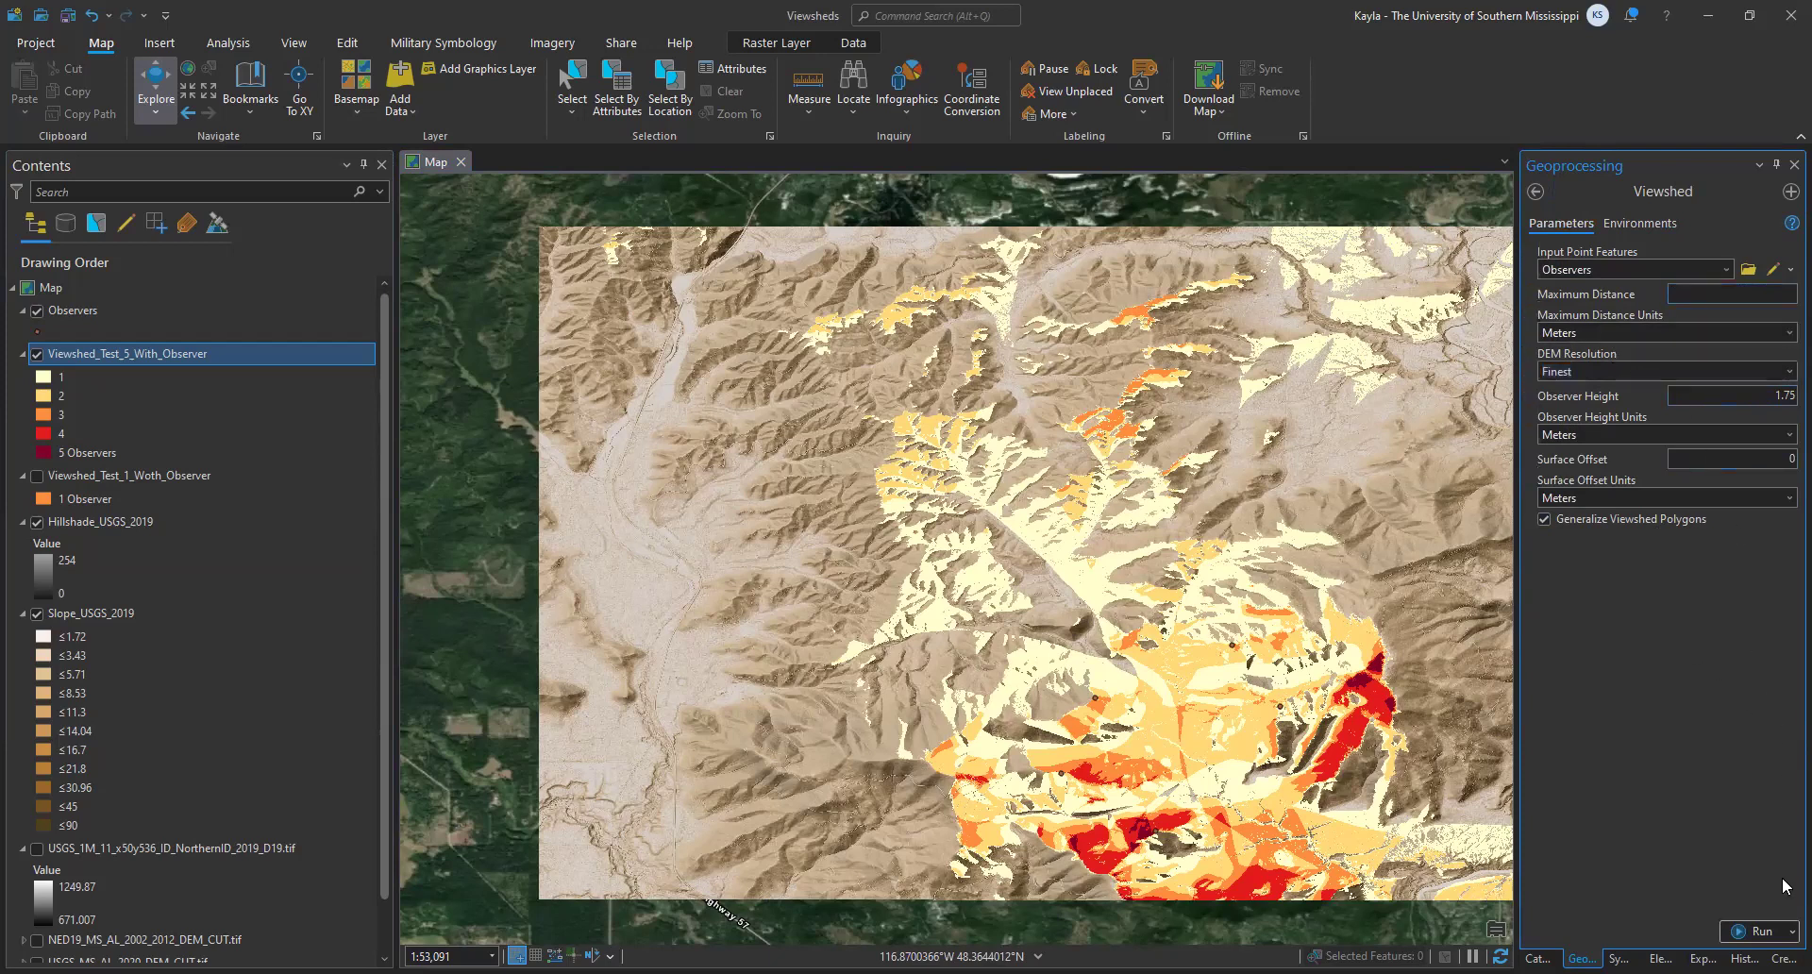
click(1761, 932)
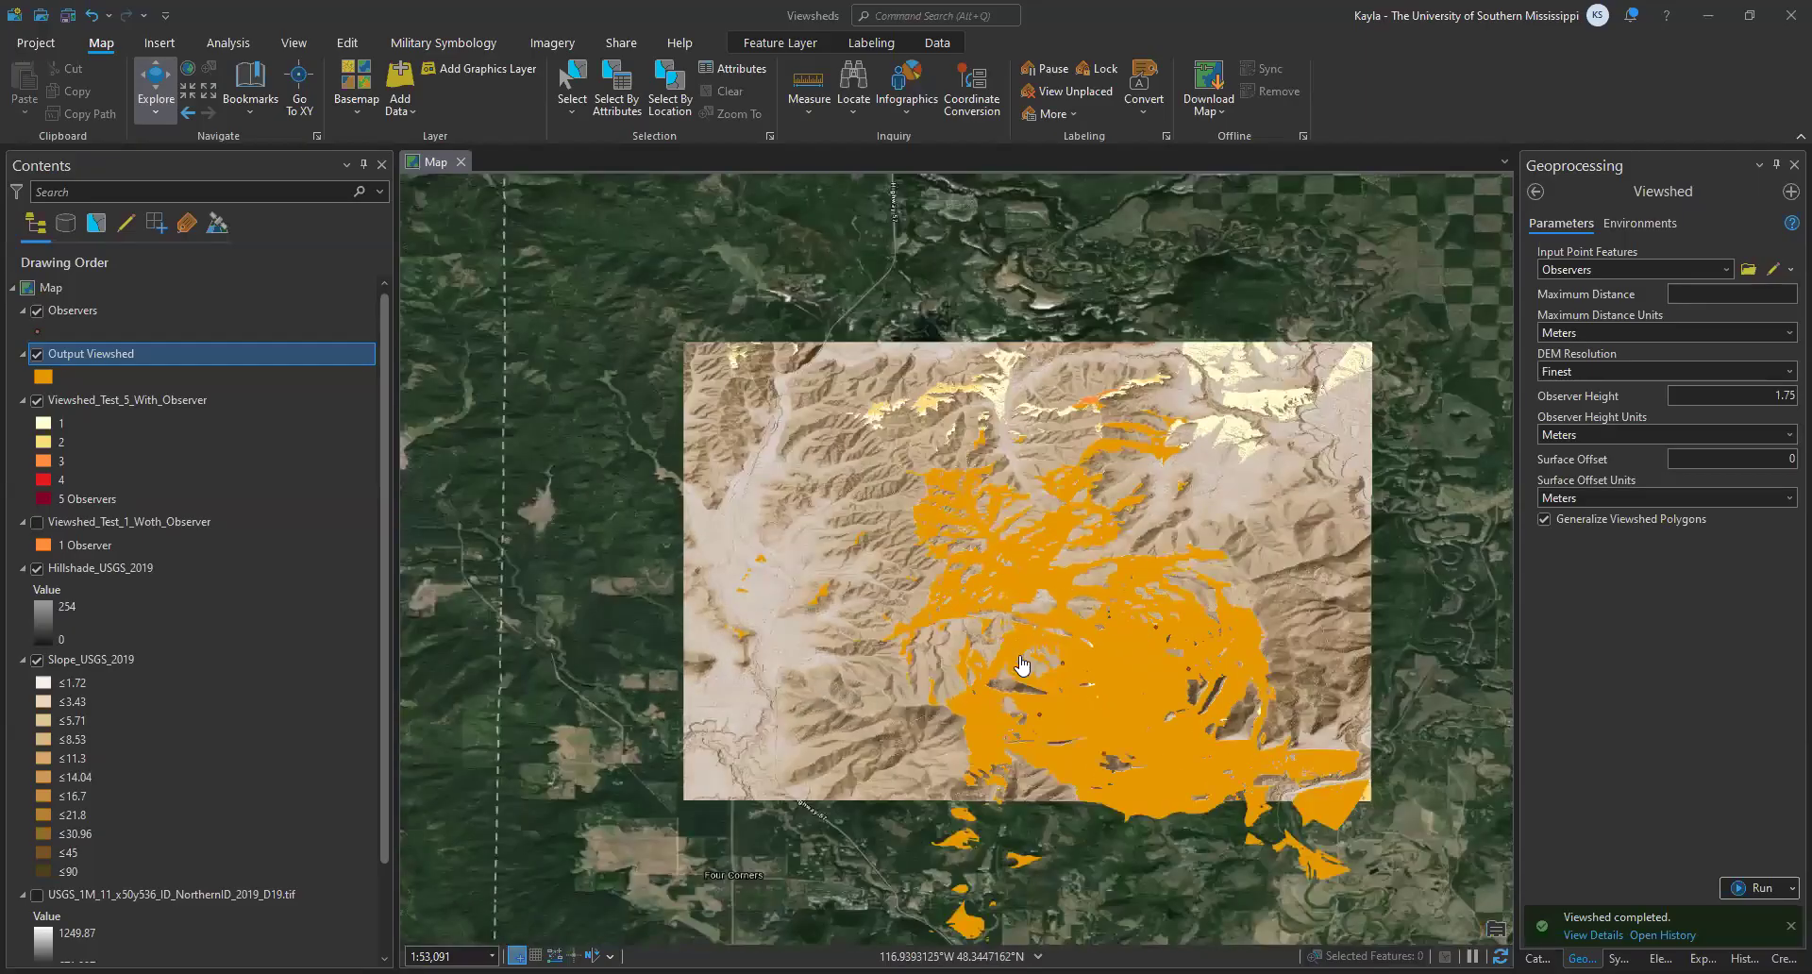
Step: Open the Output Viewshed attribute table and highlight the polygons with frequency 1, 2 and 5 one after another
scroll(1022, 665, down, 3)
scroll(1071, 795, up, 2)
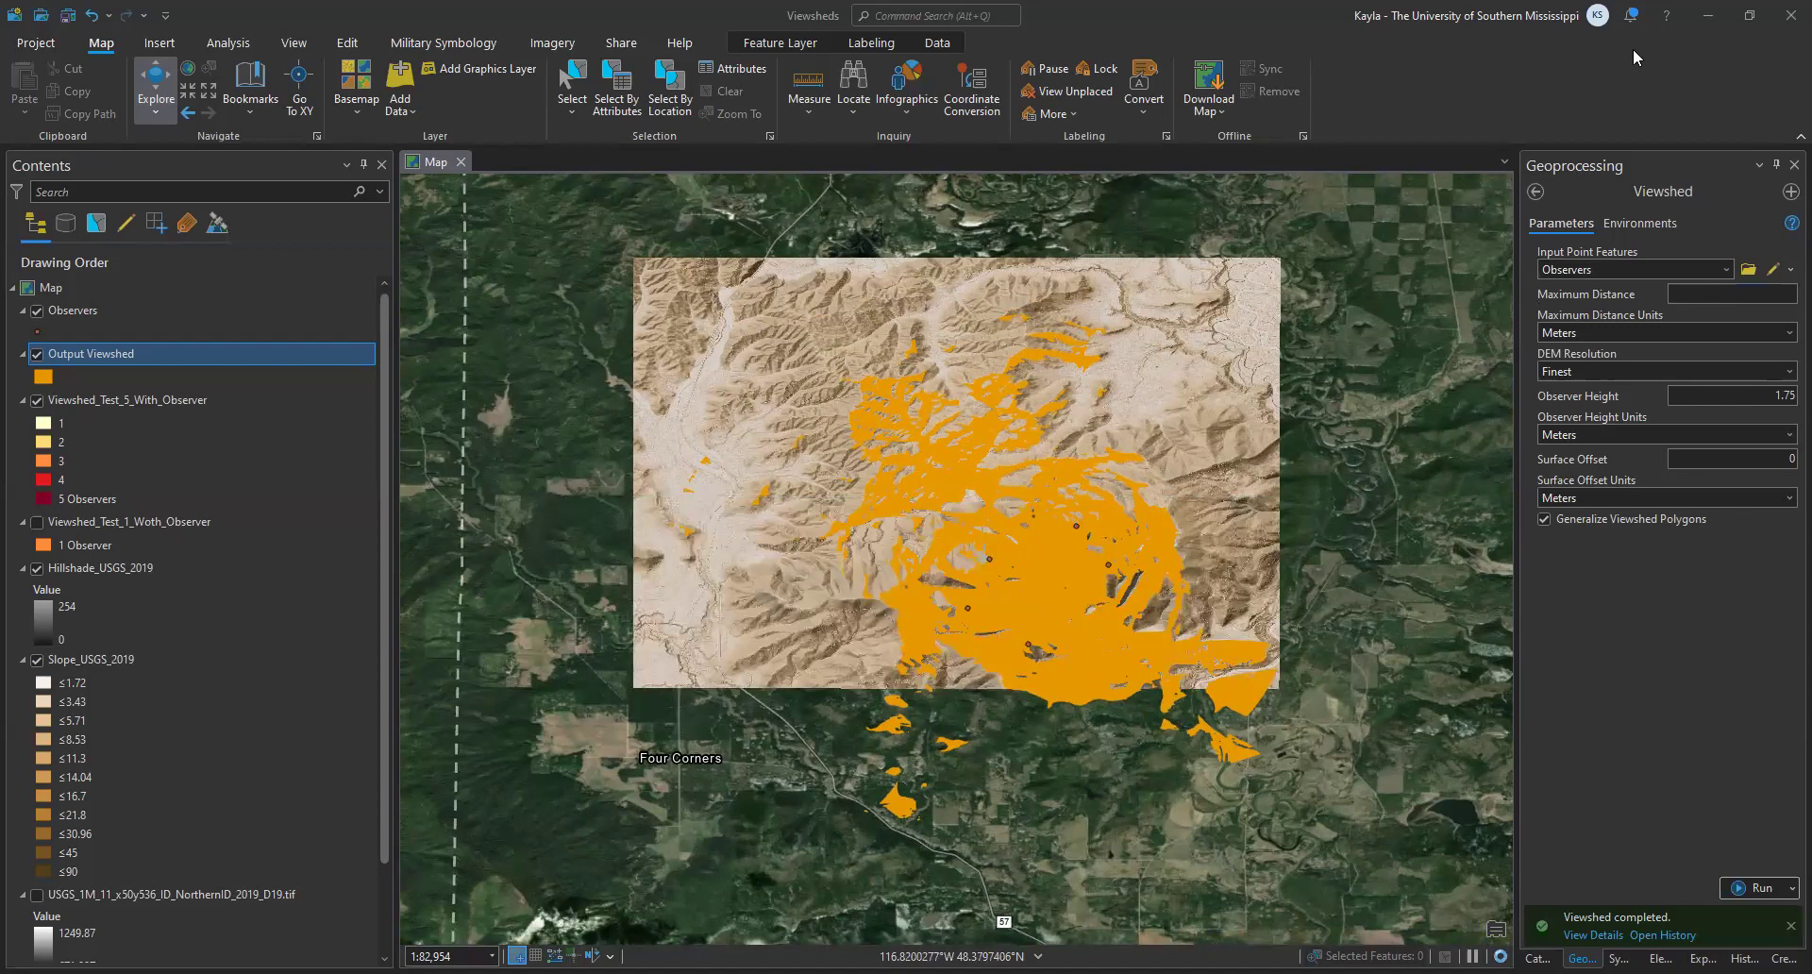
drag(797, 525, 798, 577)
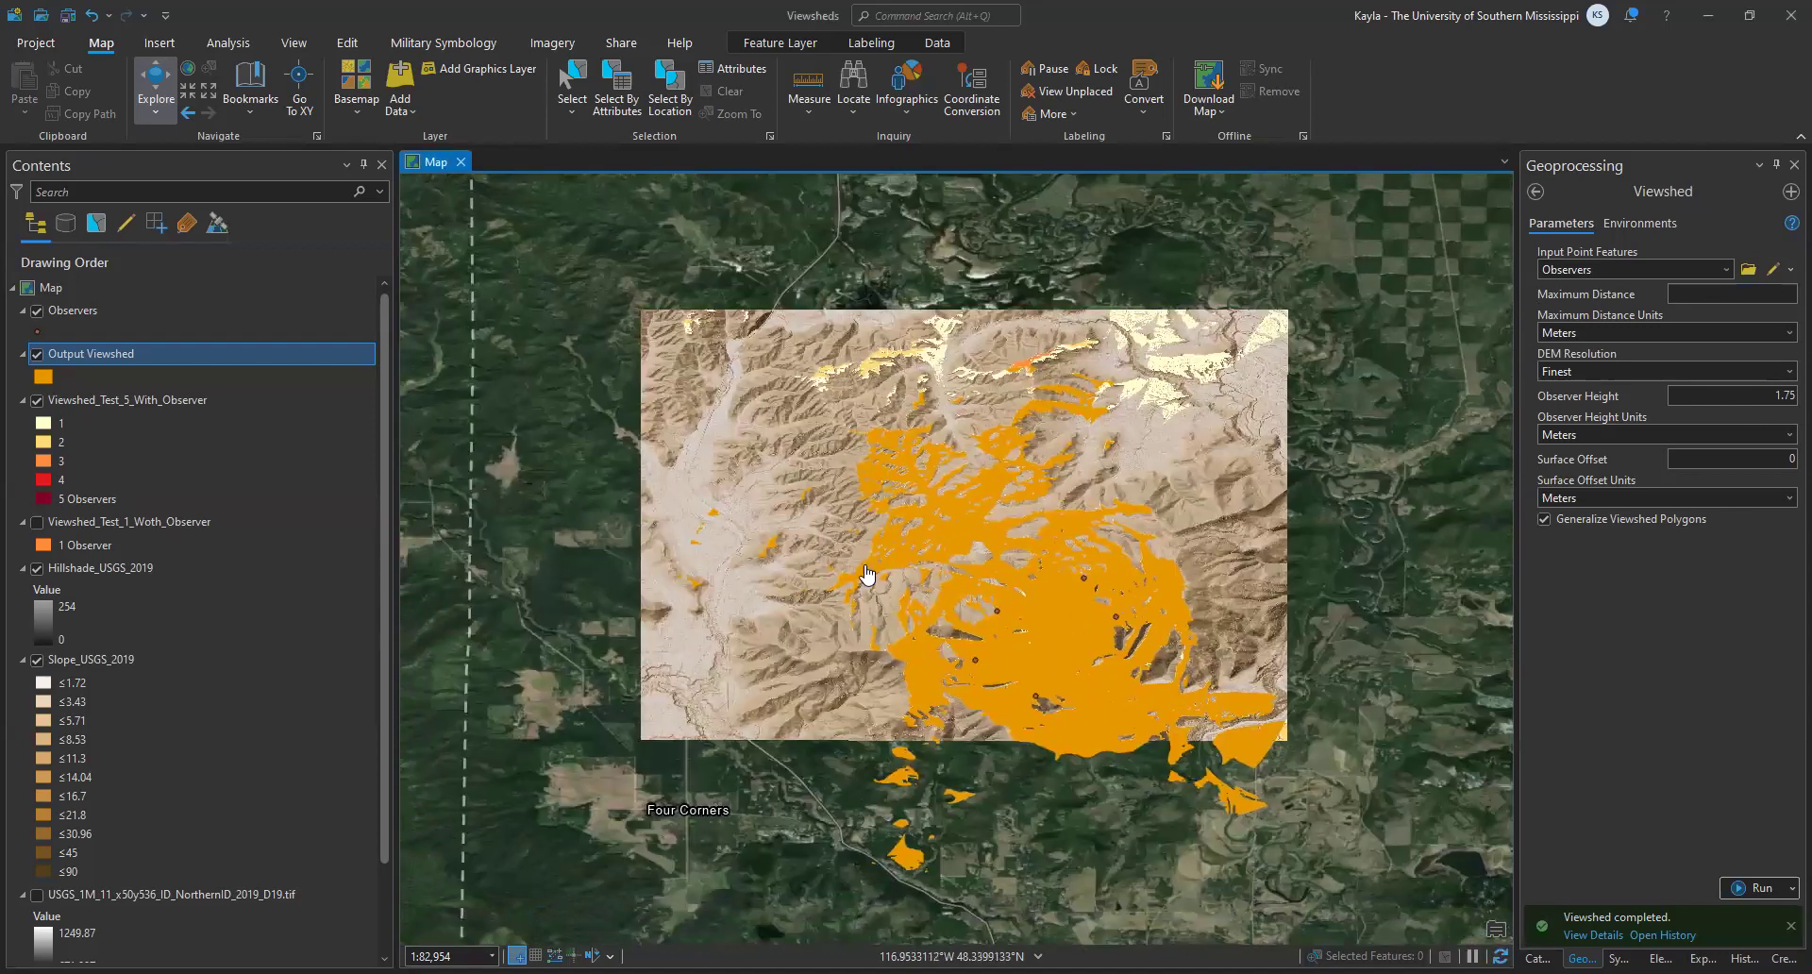
click(113, 359)
right_click(112, 359)
click(134, 291)
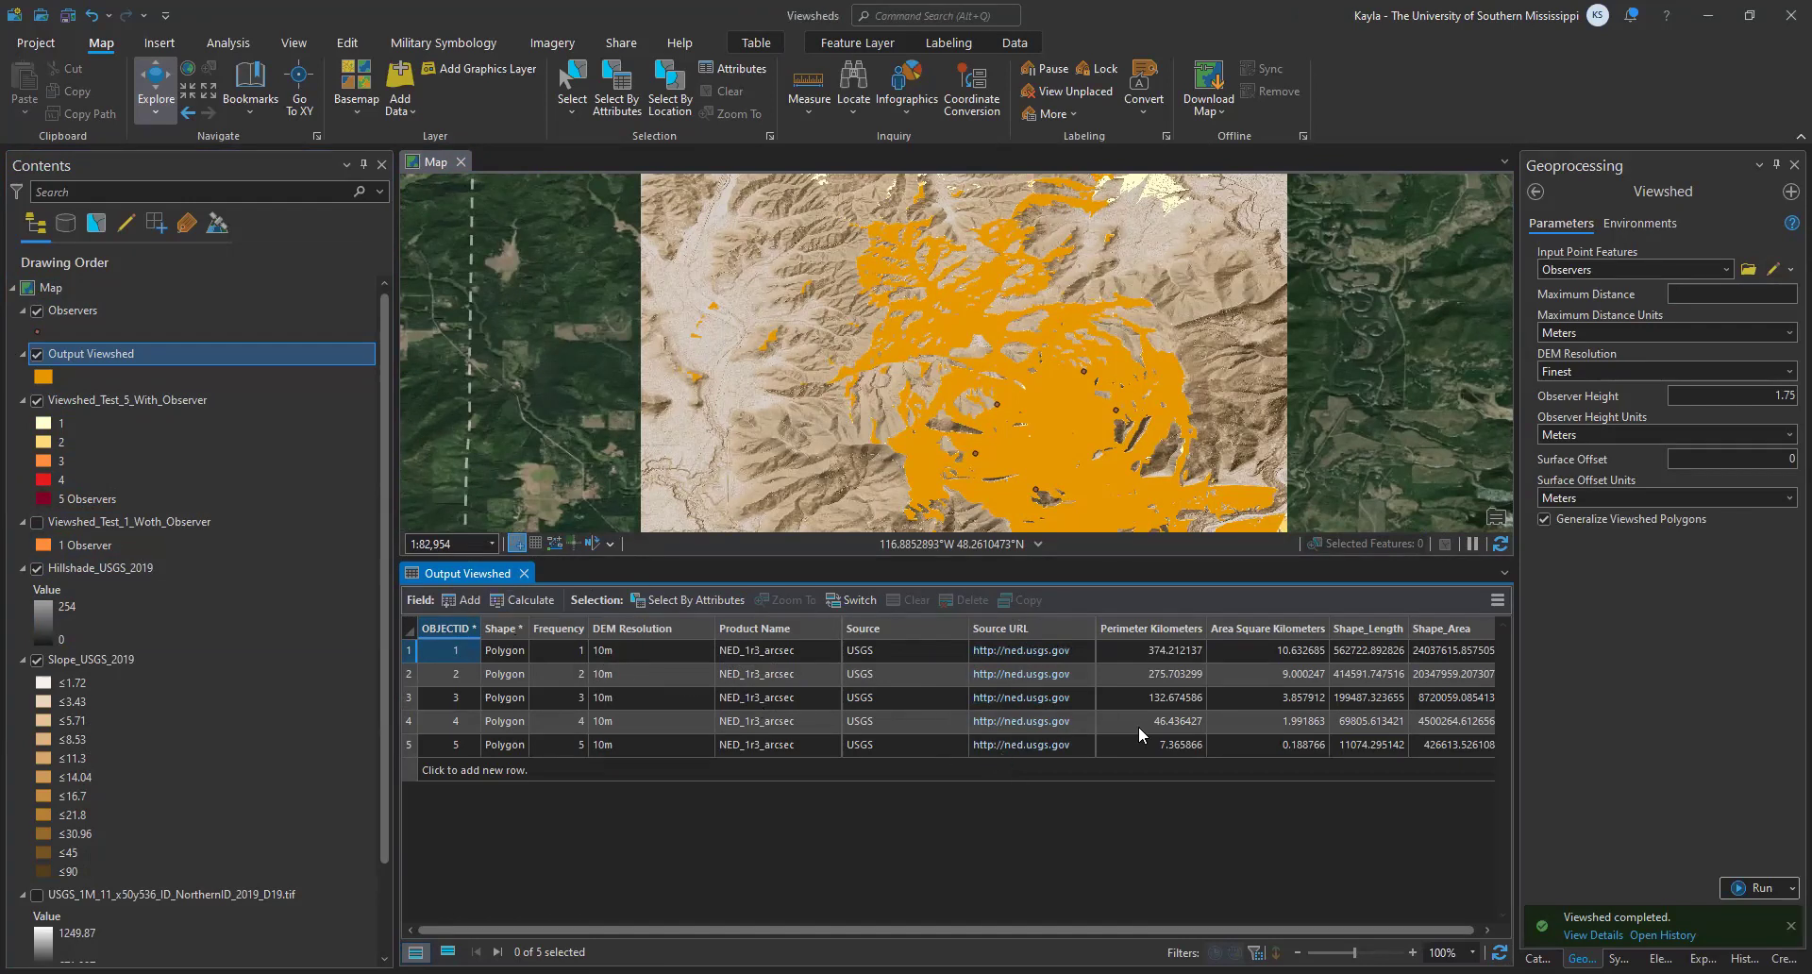
click(411, 649)
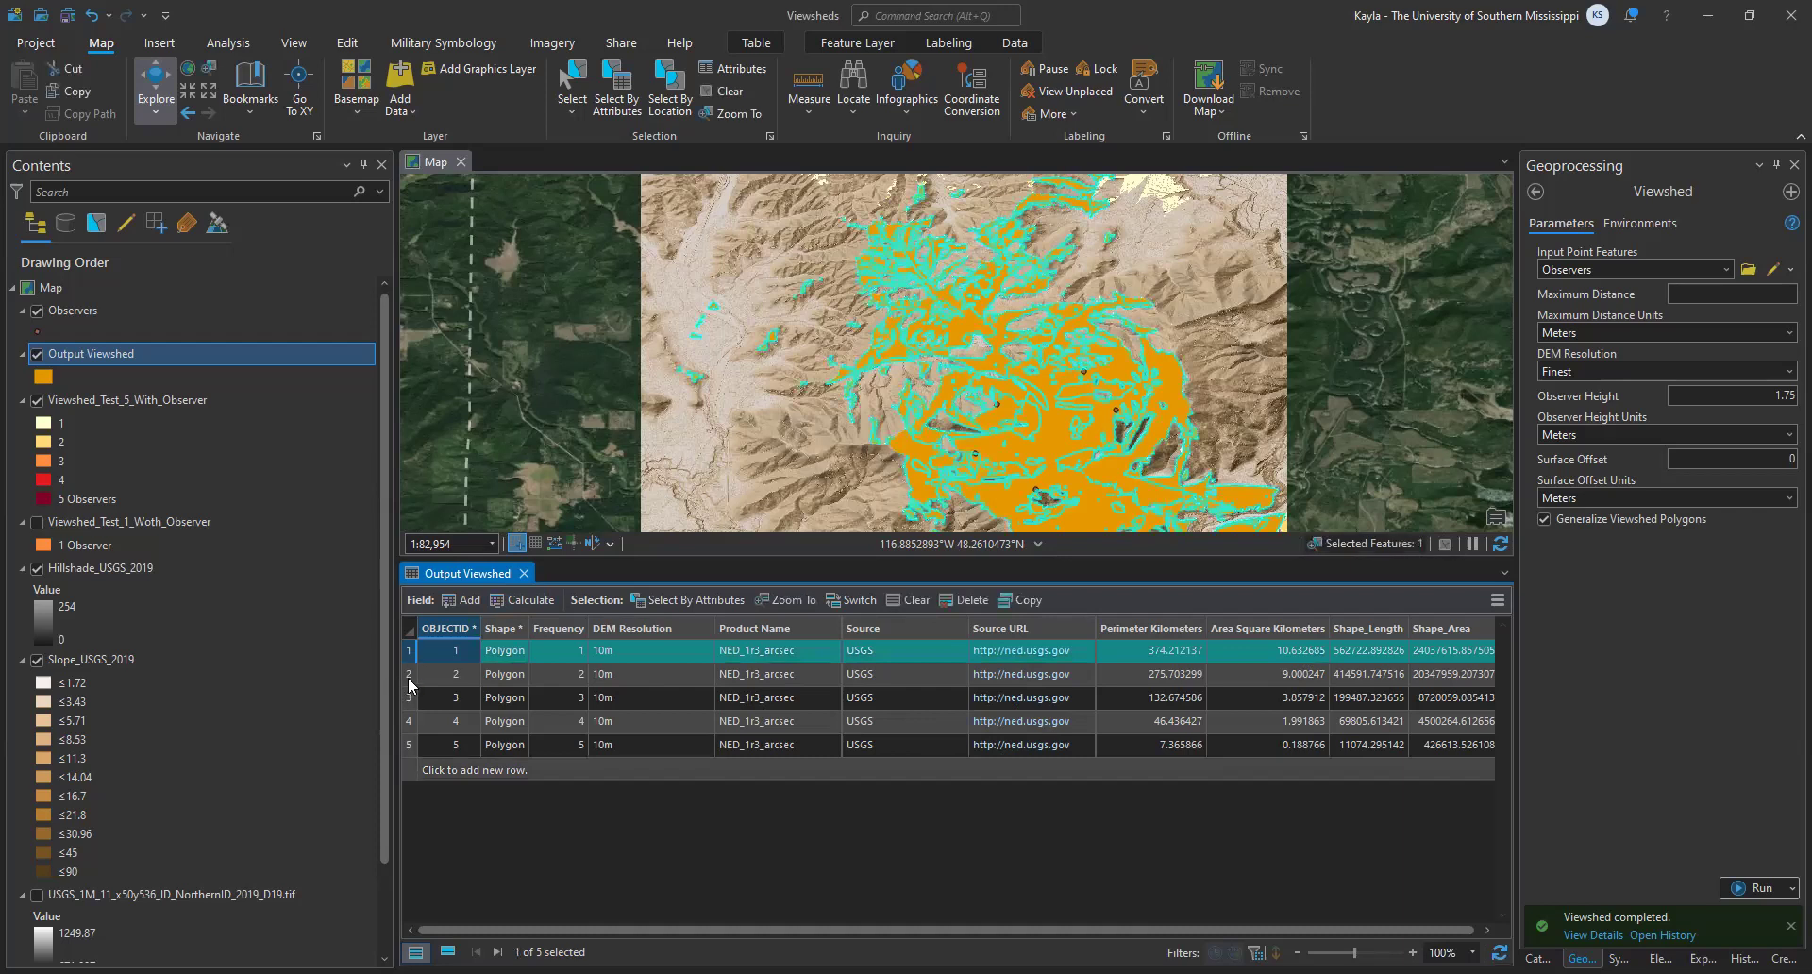
click(408, 676)
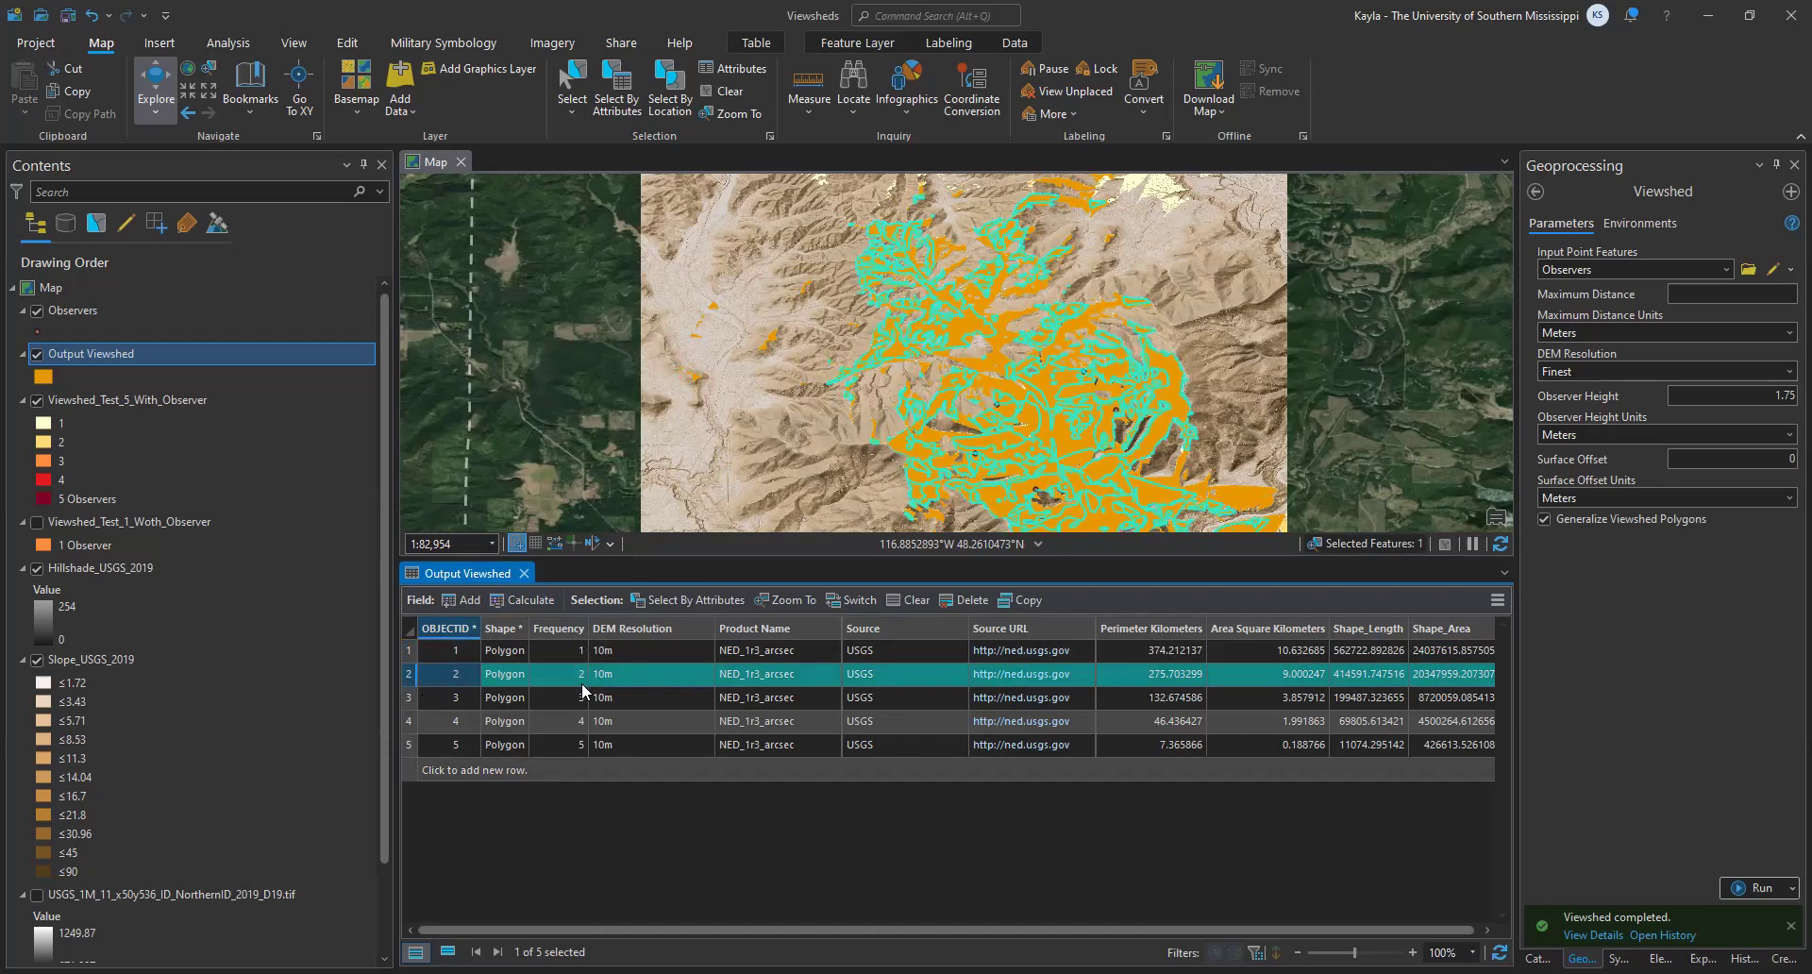
click(409, 746)
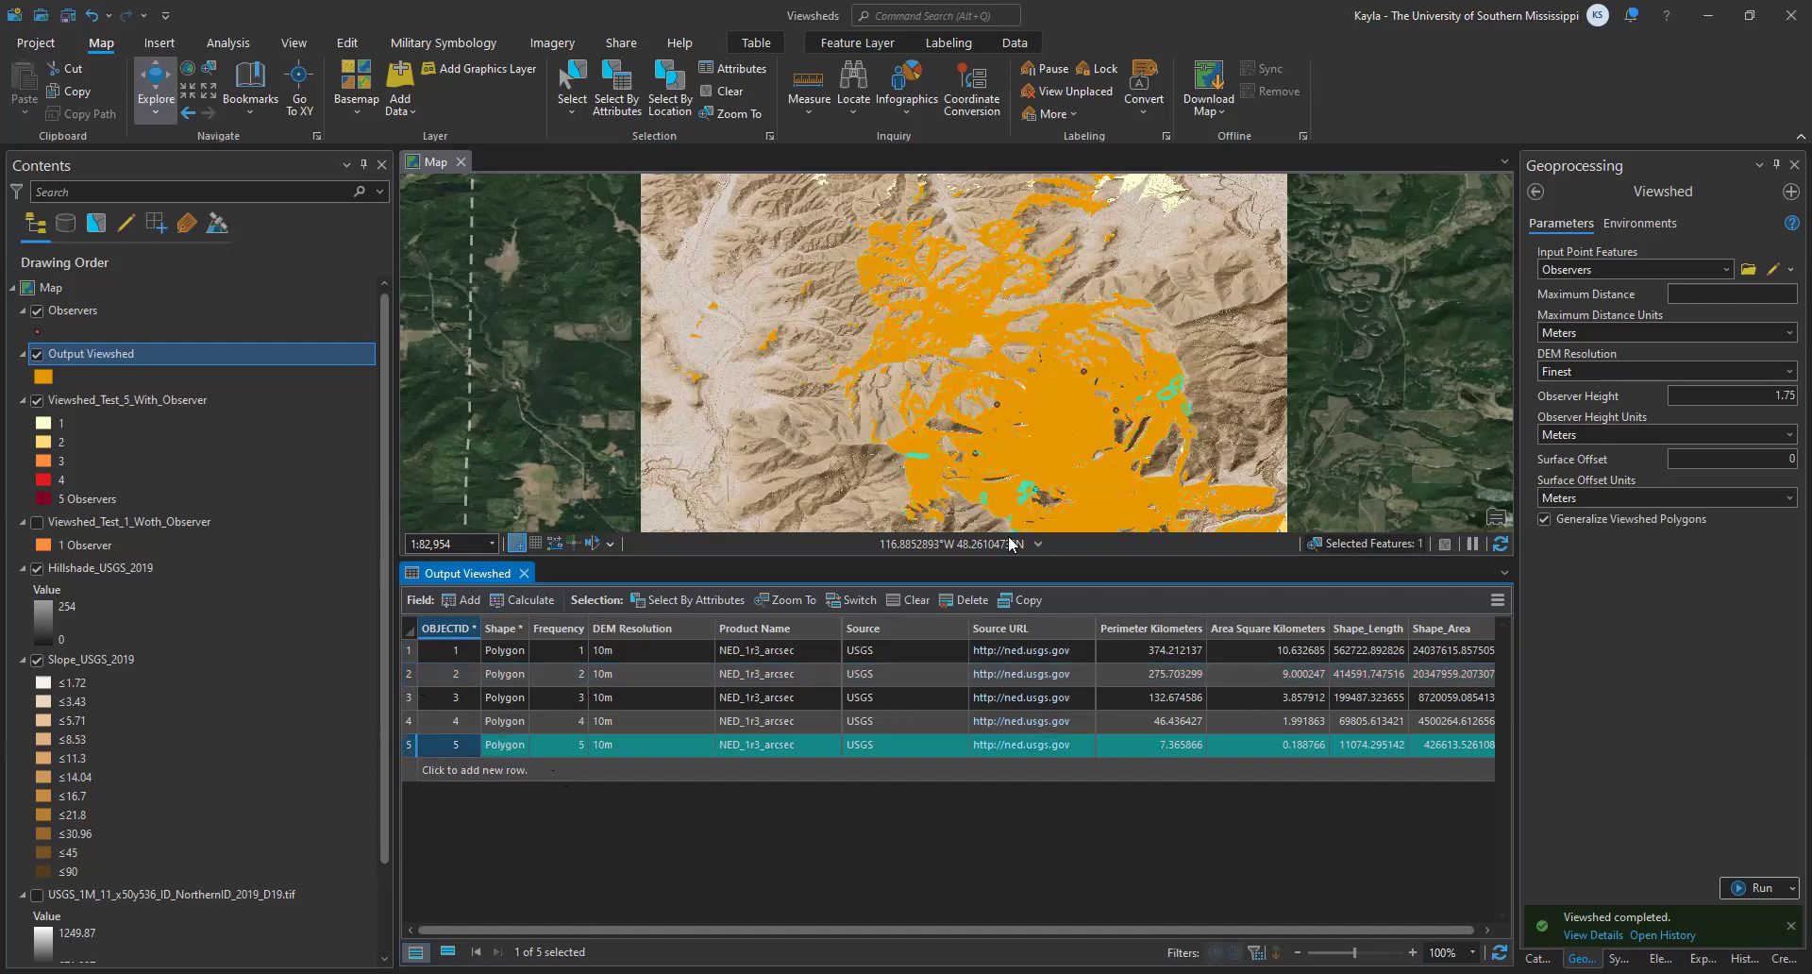
Step: Compare Output Viewshed with Viewshed_Test_5_With_Observer by toggling its visibility, and inspect the selected frequency 5 polygons up close
drag(723, 556, 725, 655)
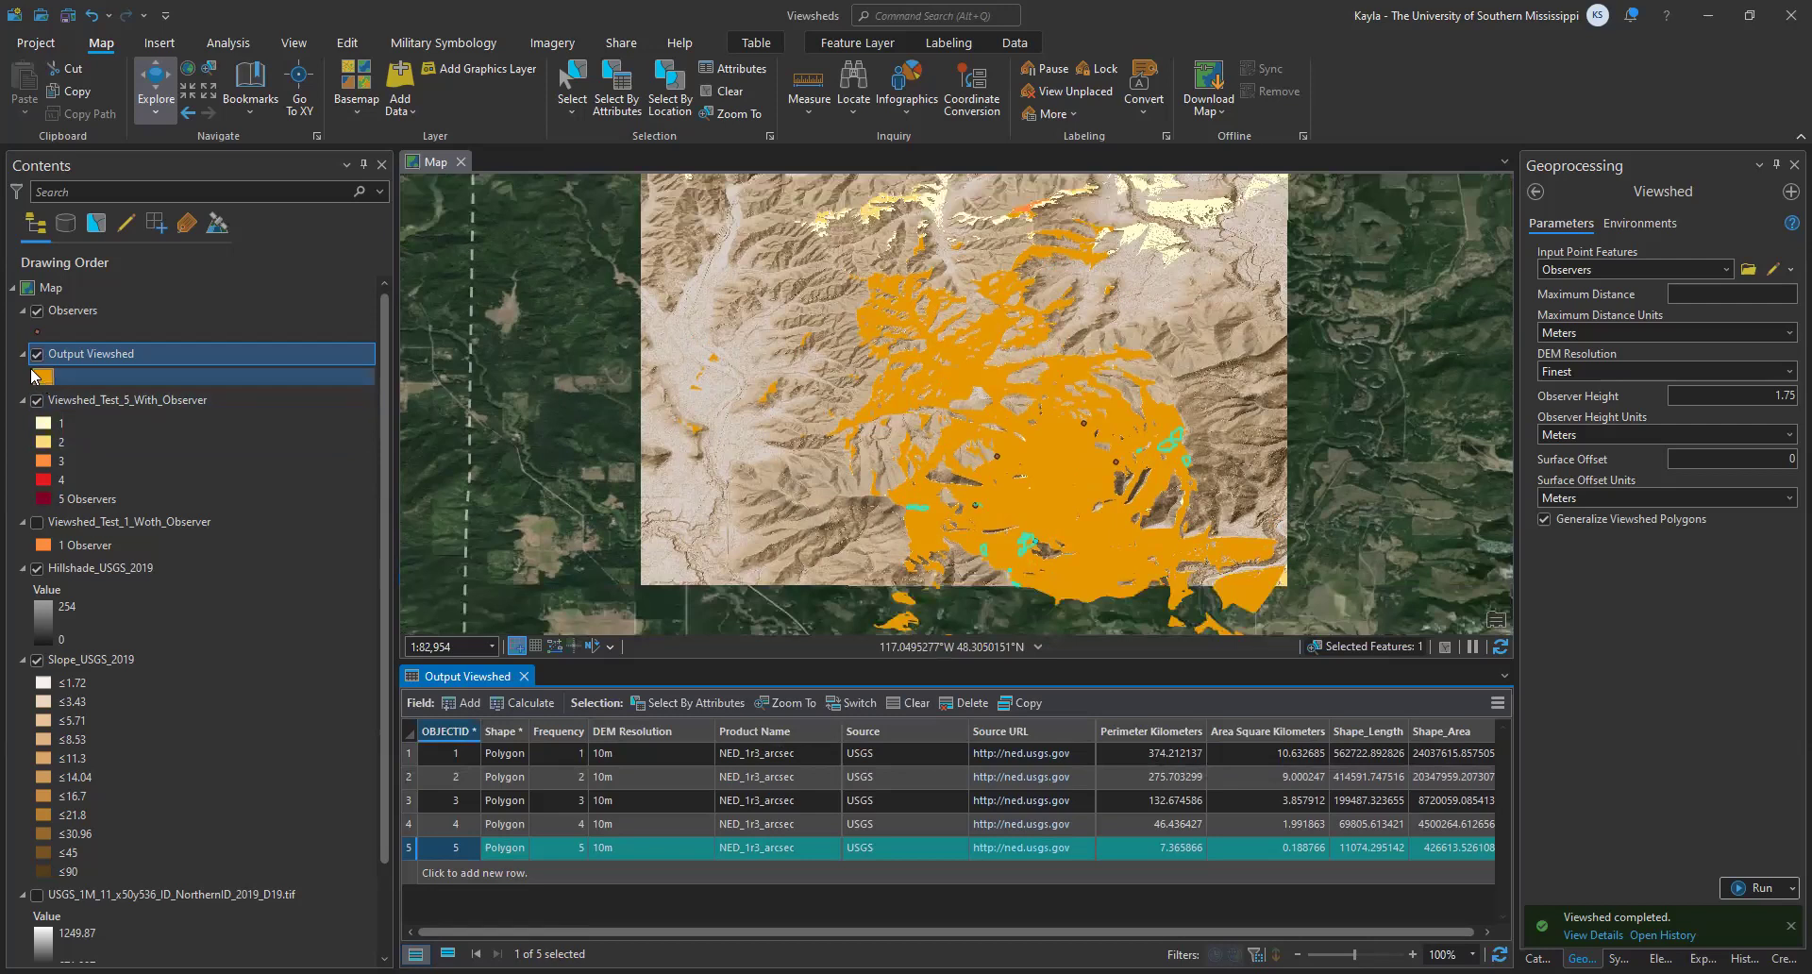
click(37, 355)
click(37, 356)
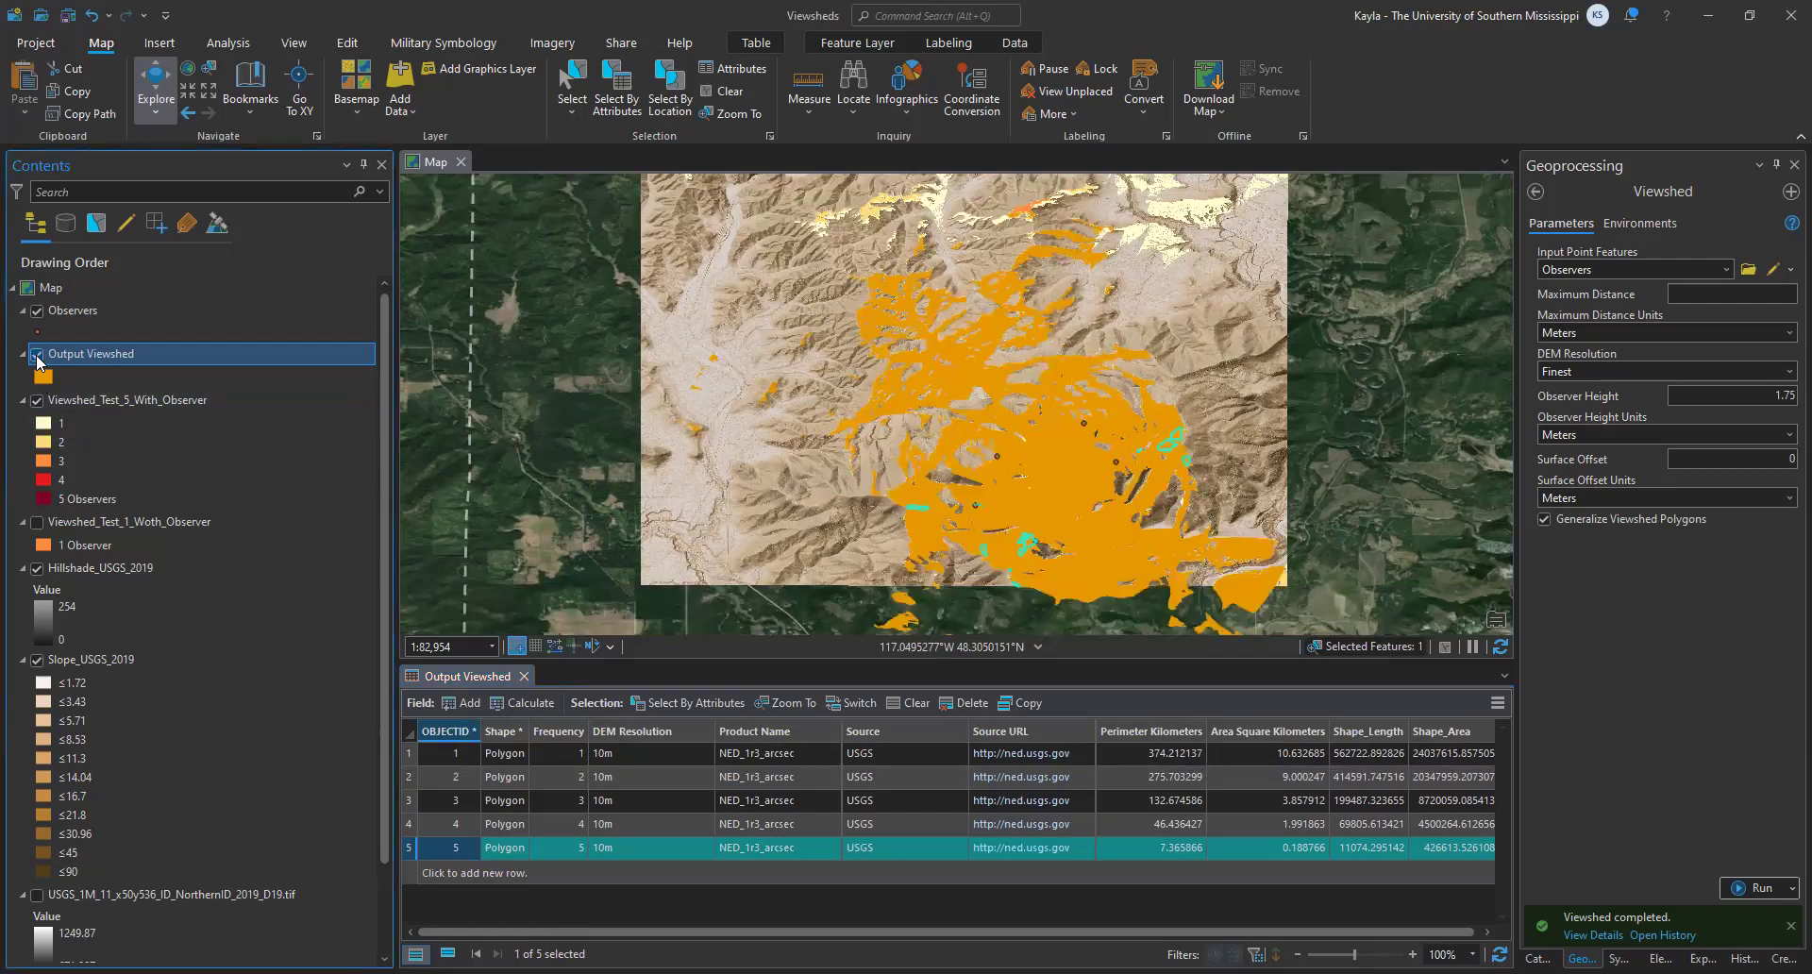
click(37, 357)
click(38, 357)
click(38, 357)
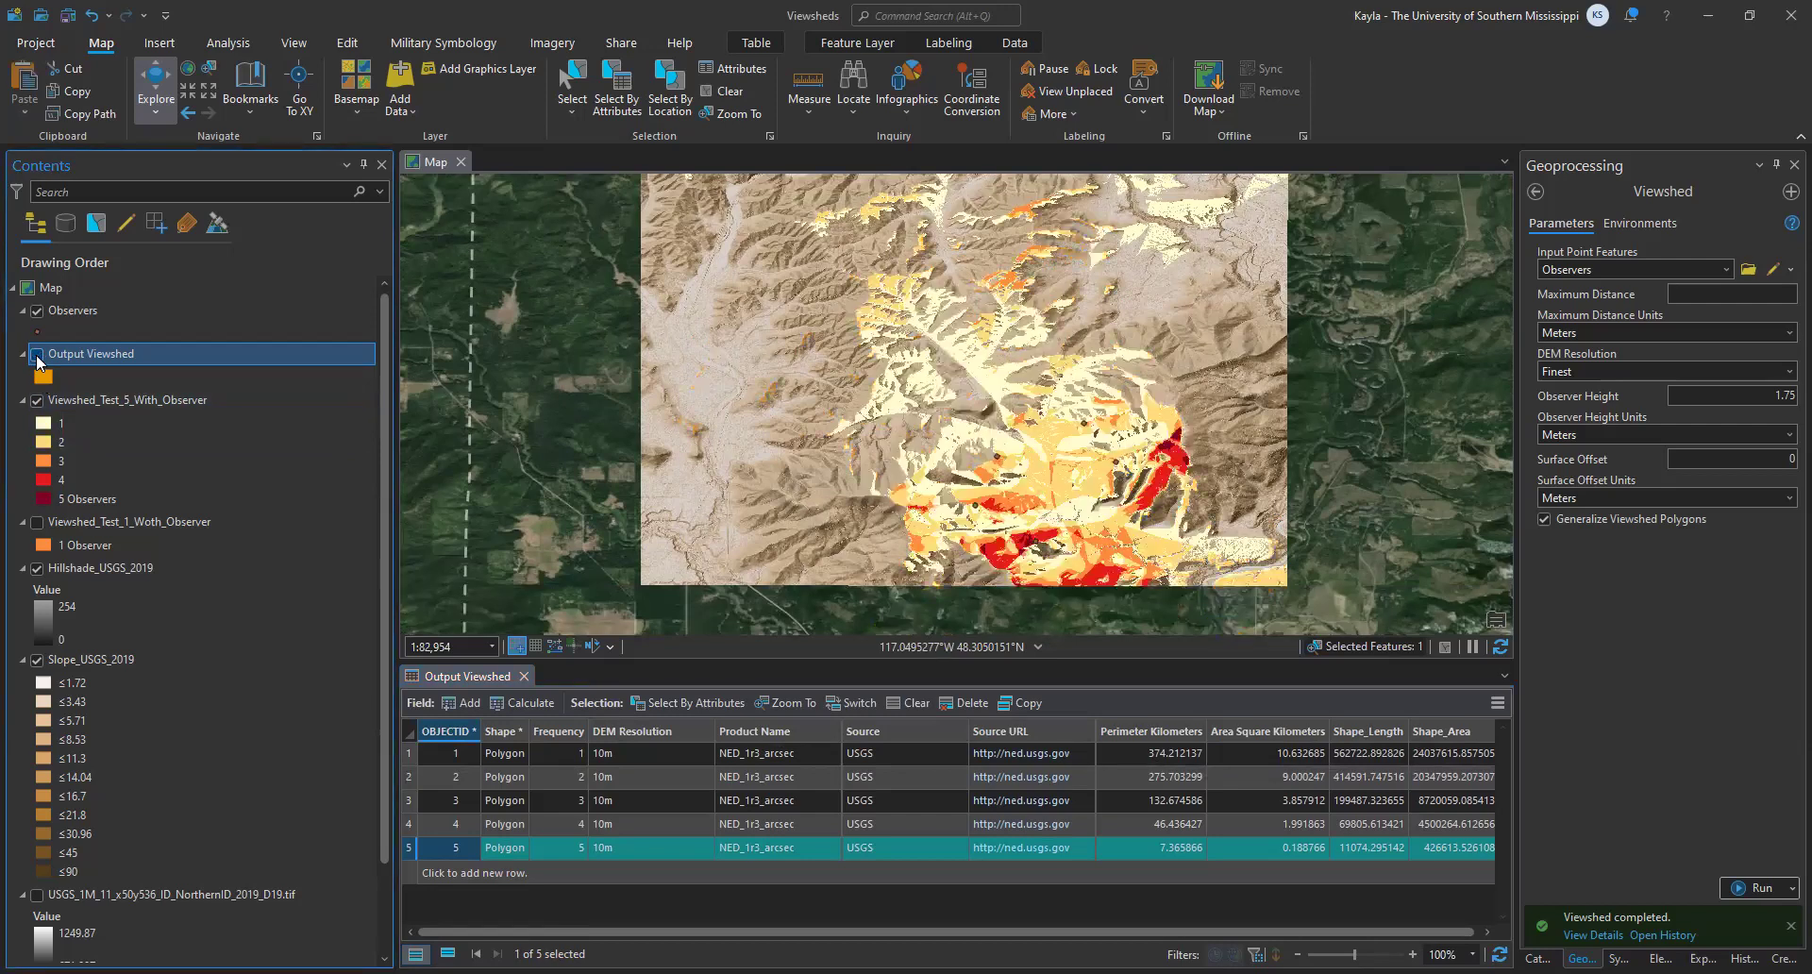
click(38, 356)
scroll(998, 604, up, 4)
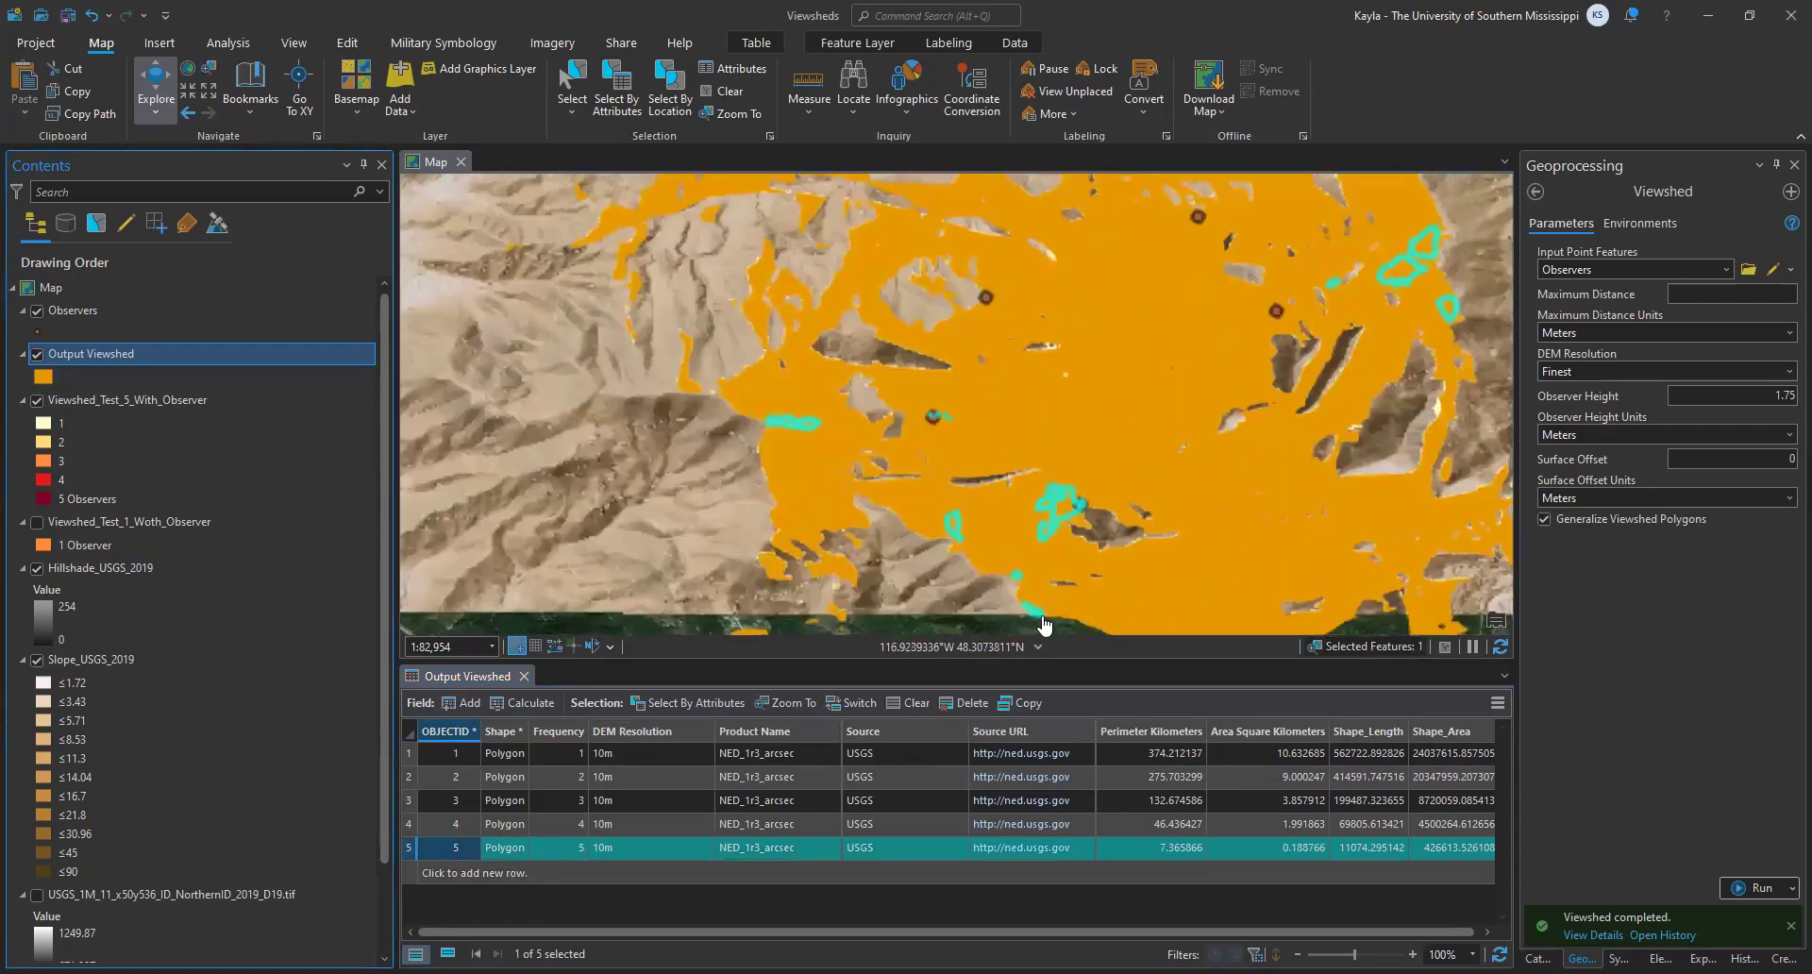
scroll(998, 604, up, 2)
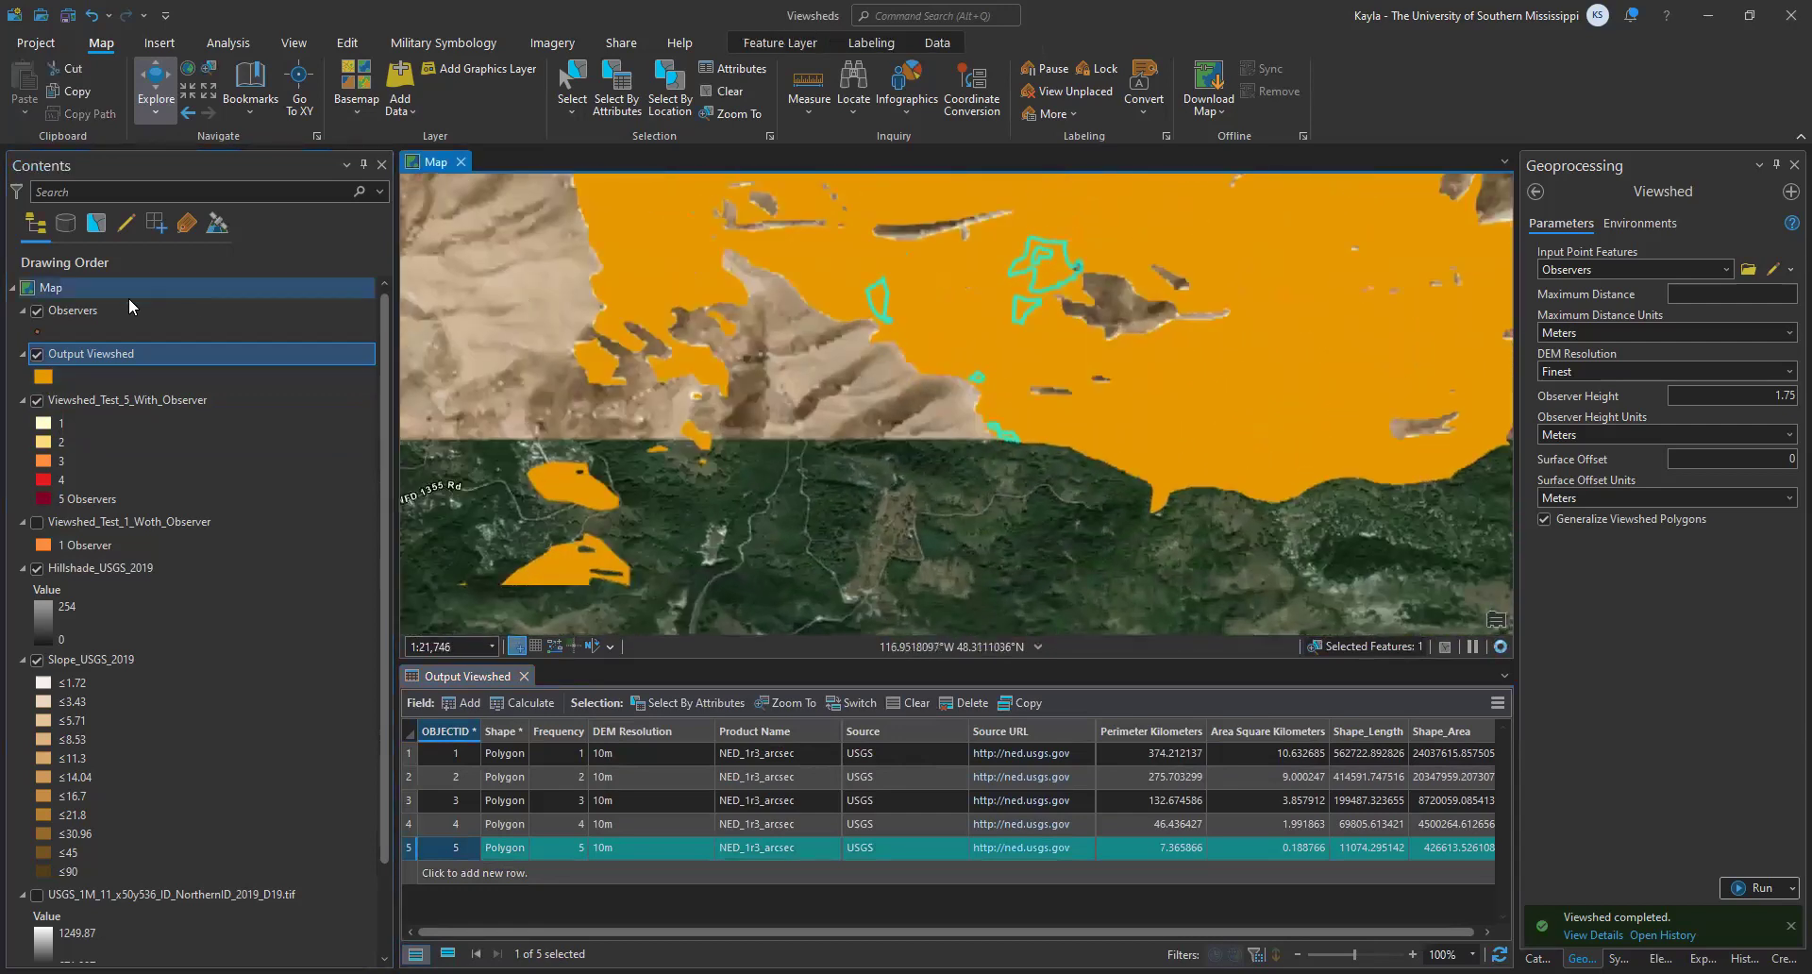
Step: Compare Output Viewshed with the Viewshed_Test_5_With_Observer raster by toggling Output Viewshed's visibility, leaving it shown across the full extent
click(39, 357)
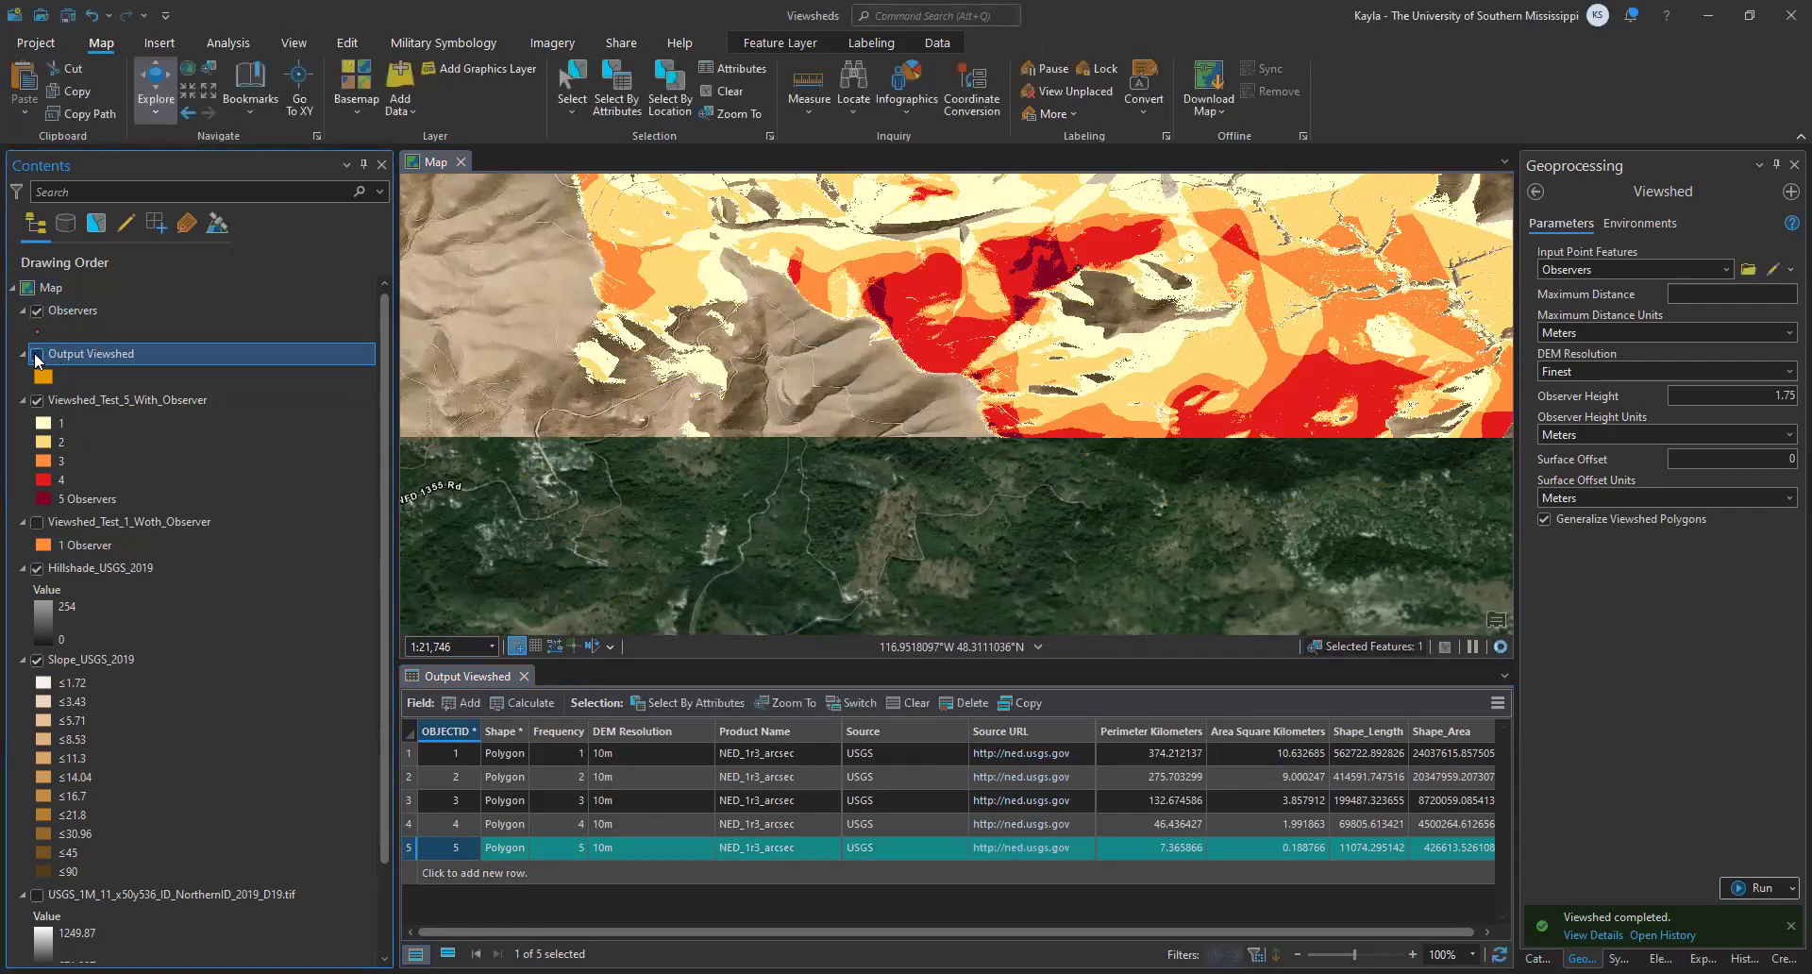
click(39, 357)
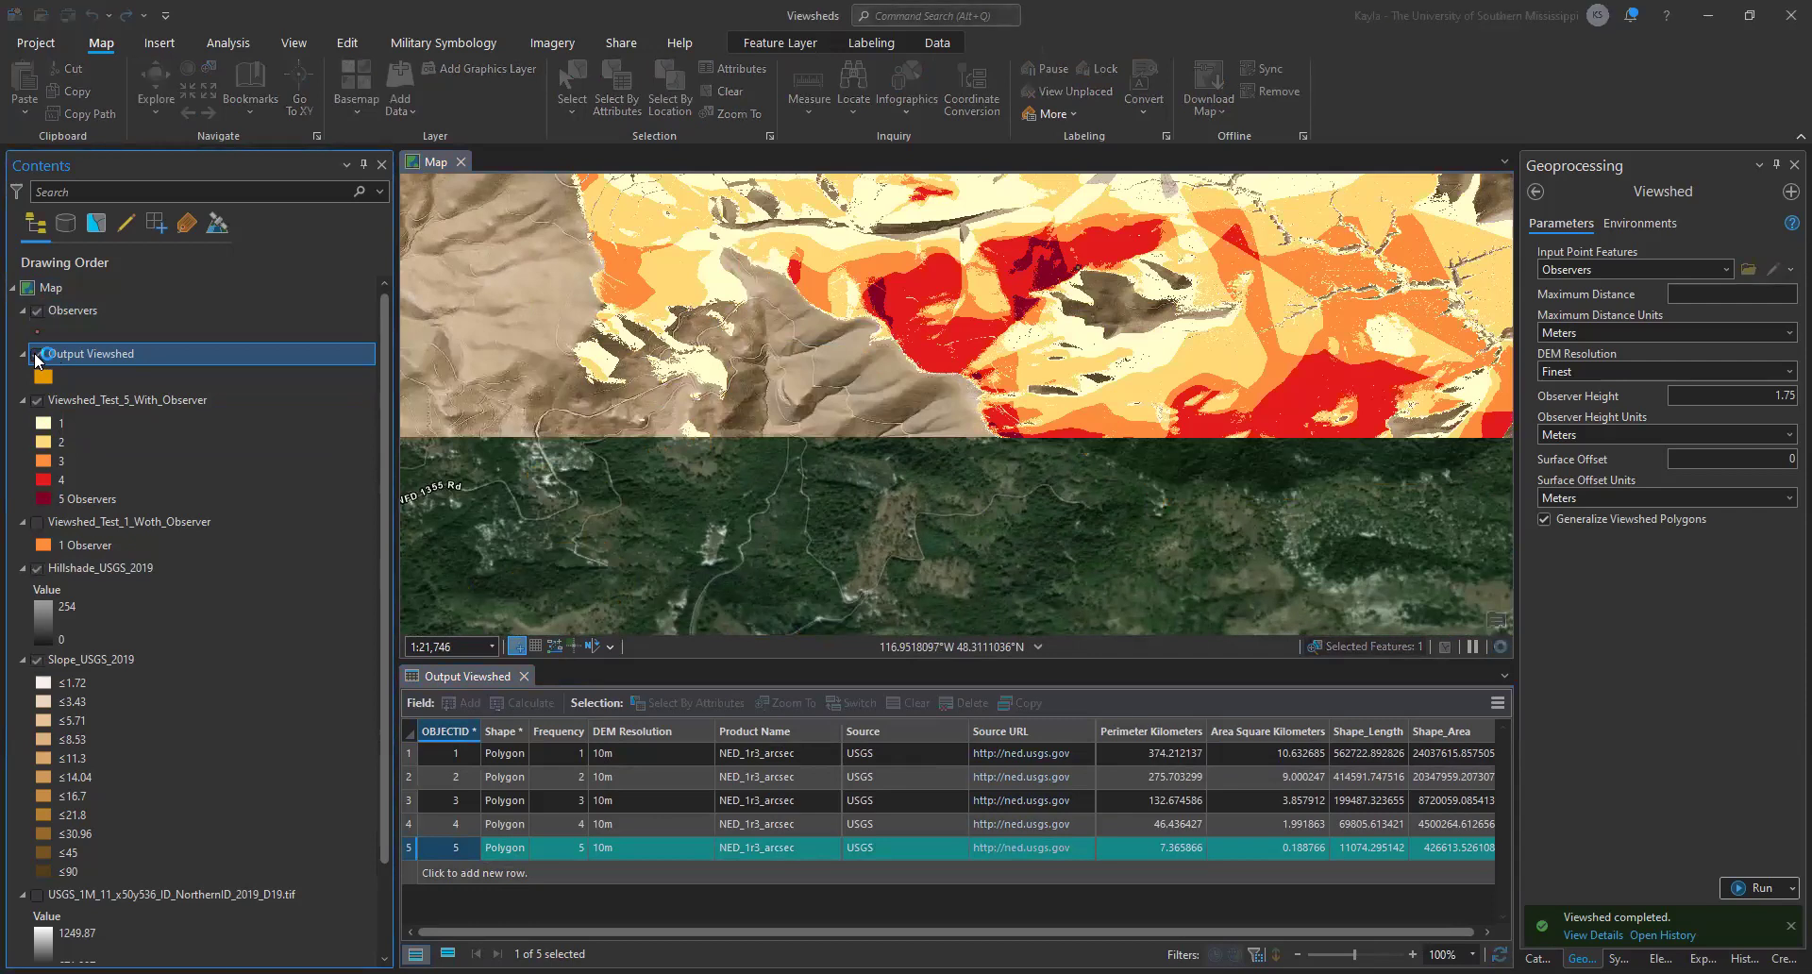
click(39, 357)
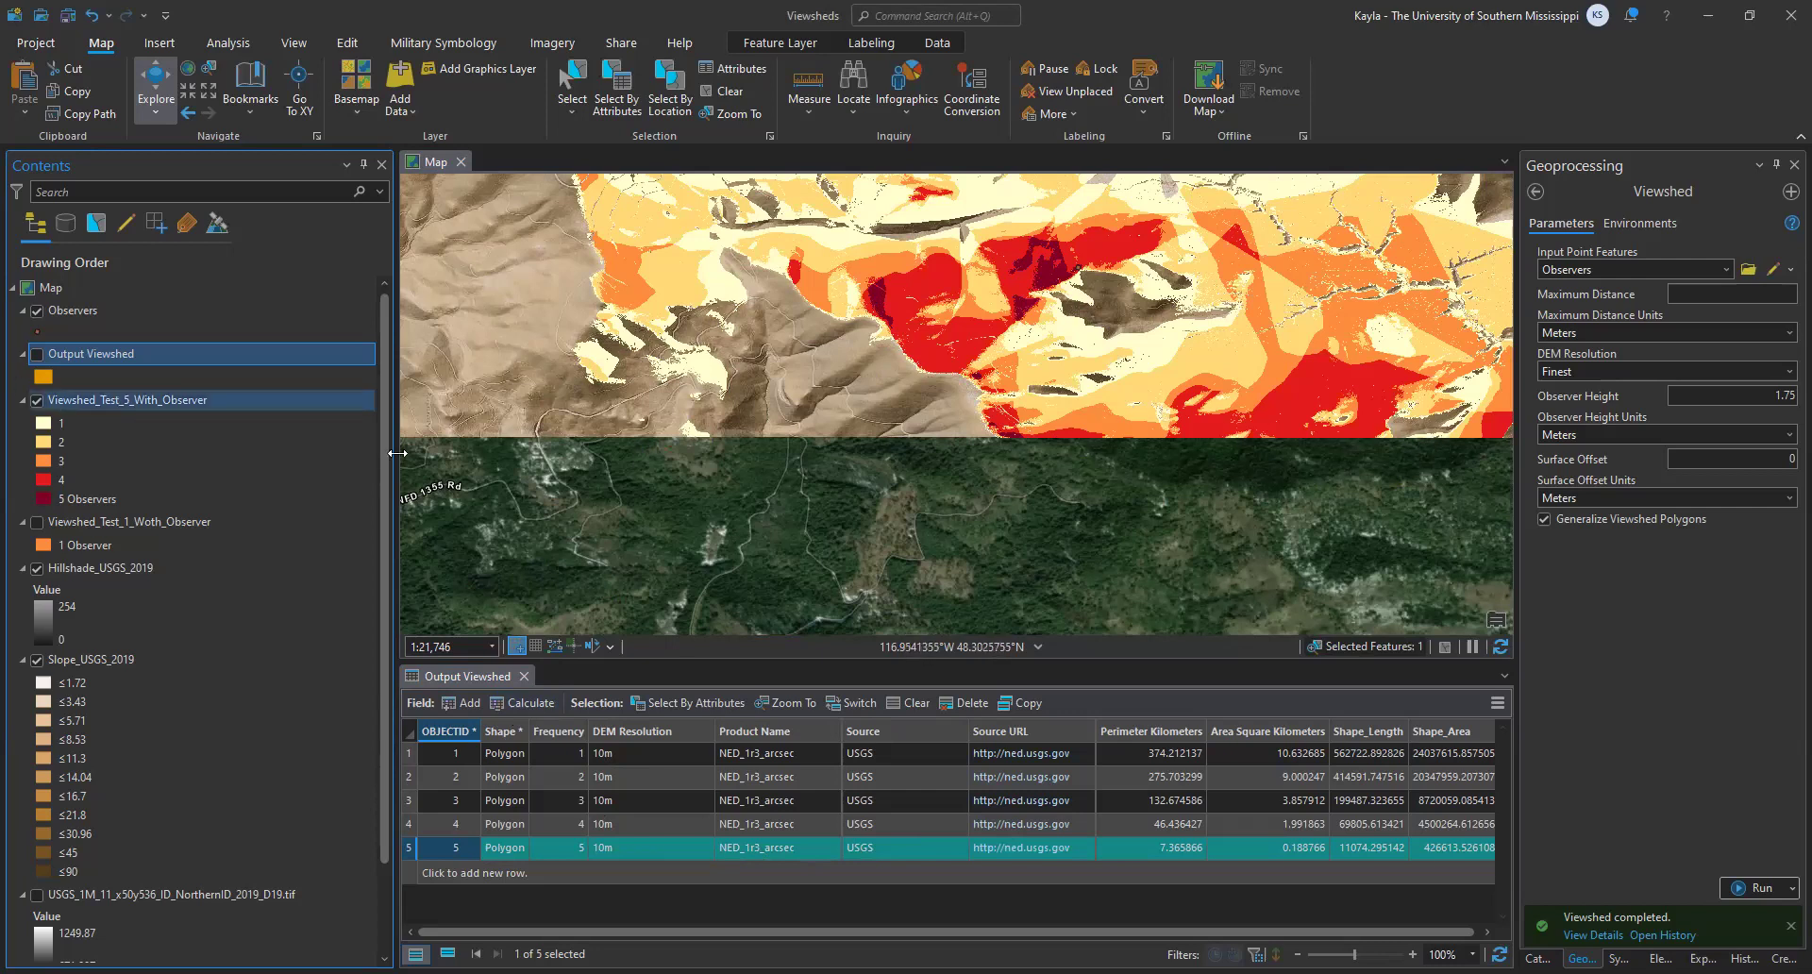
click(36, 354)
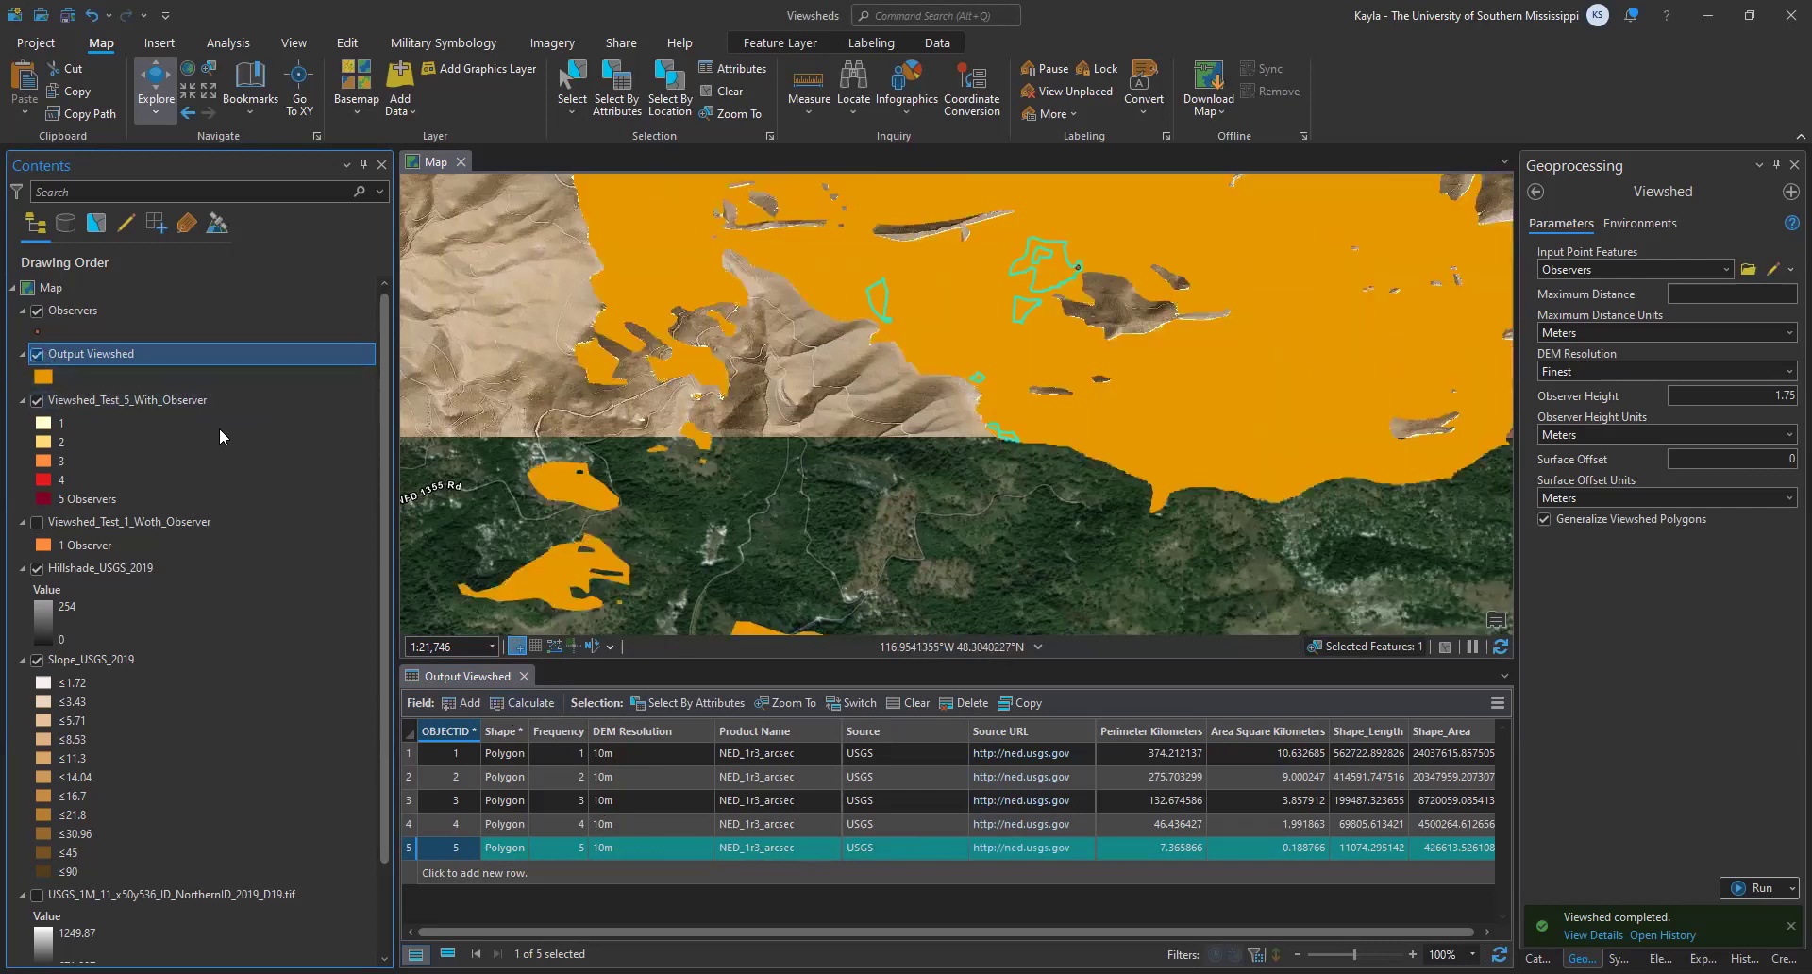
scroll(986, 552, down, 4)
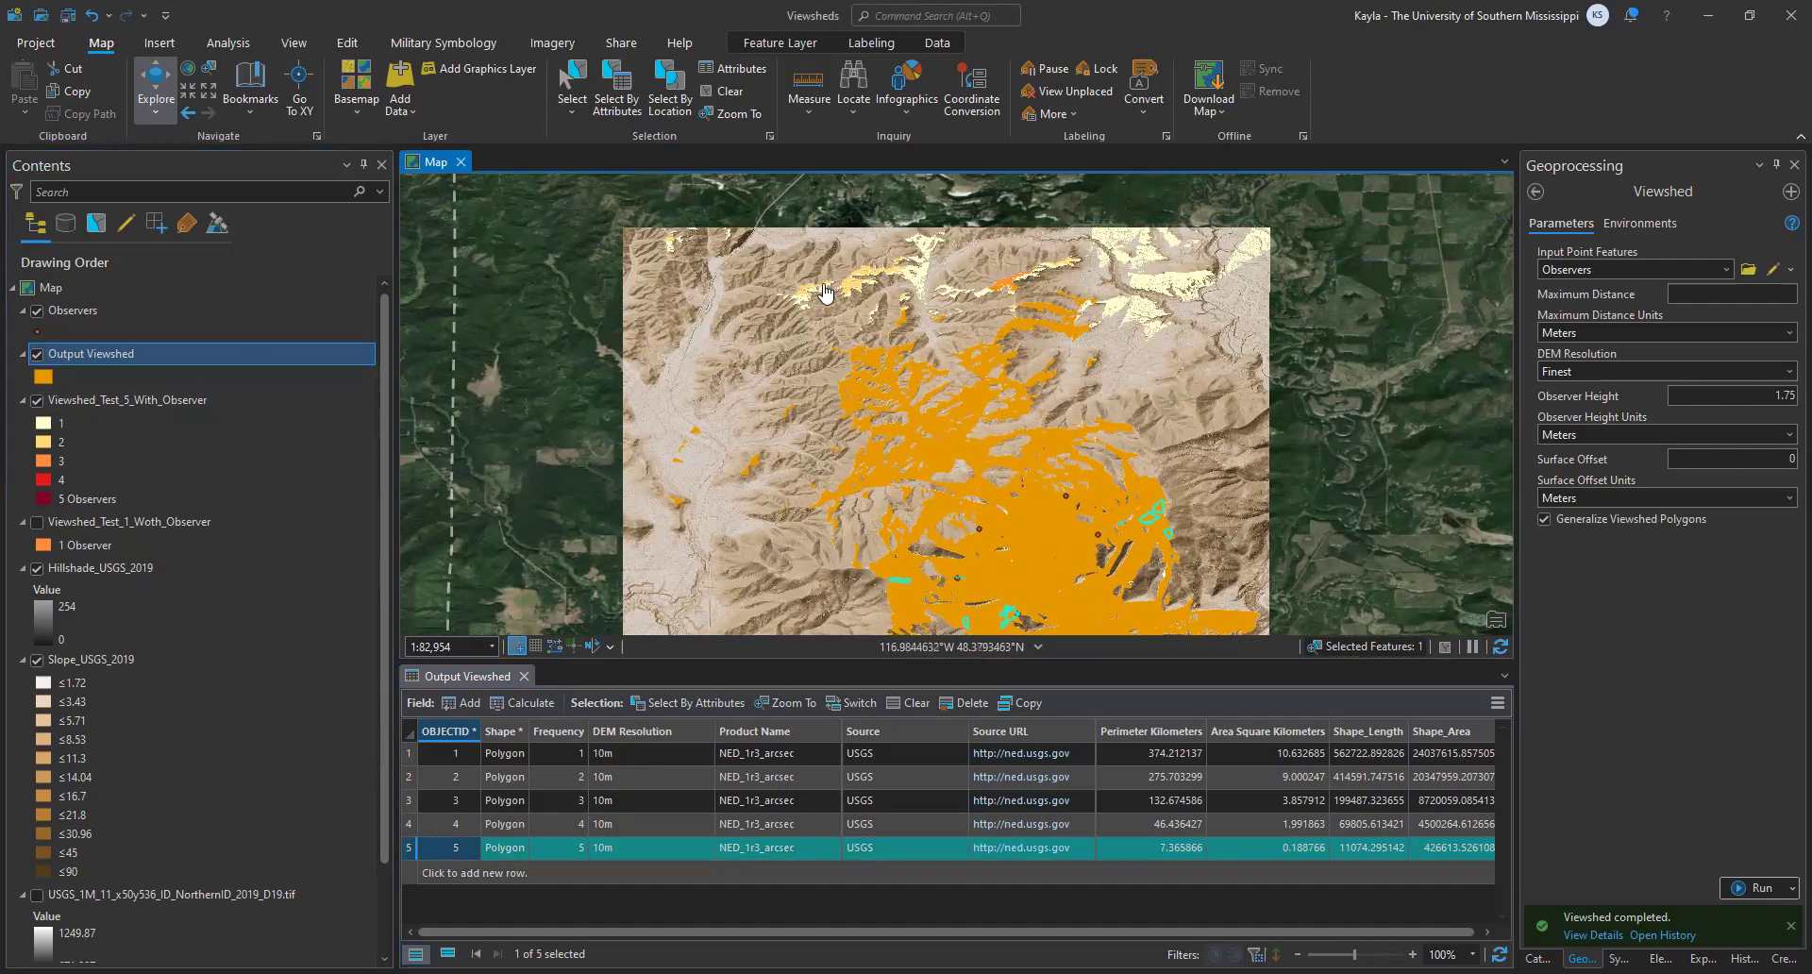
Step: Clear the feature selection and rerun the Viewshed tool on Observers with a maximum distance of 100 meters
click(1786, 292)
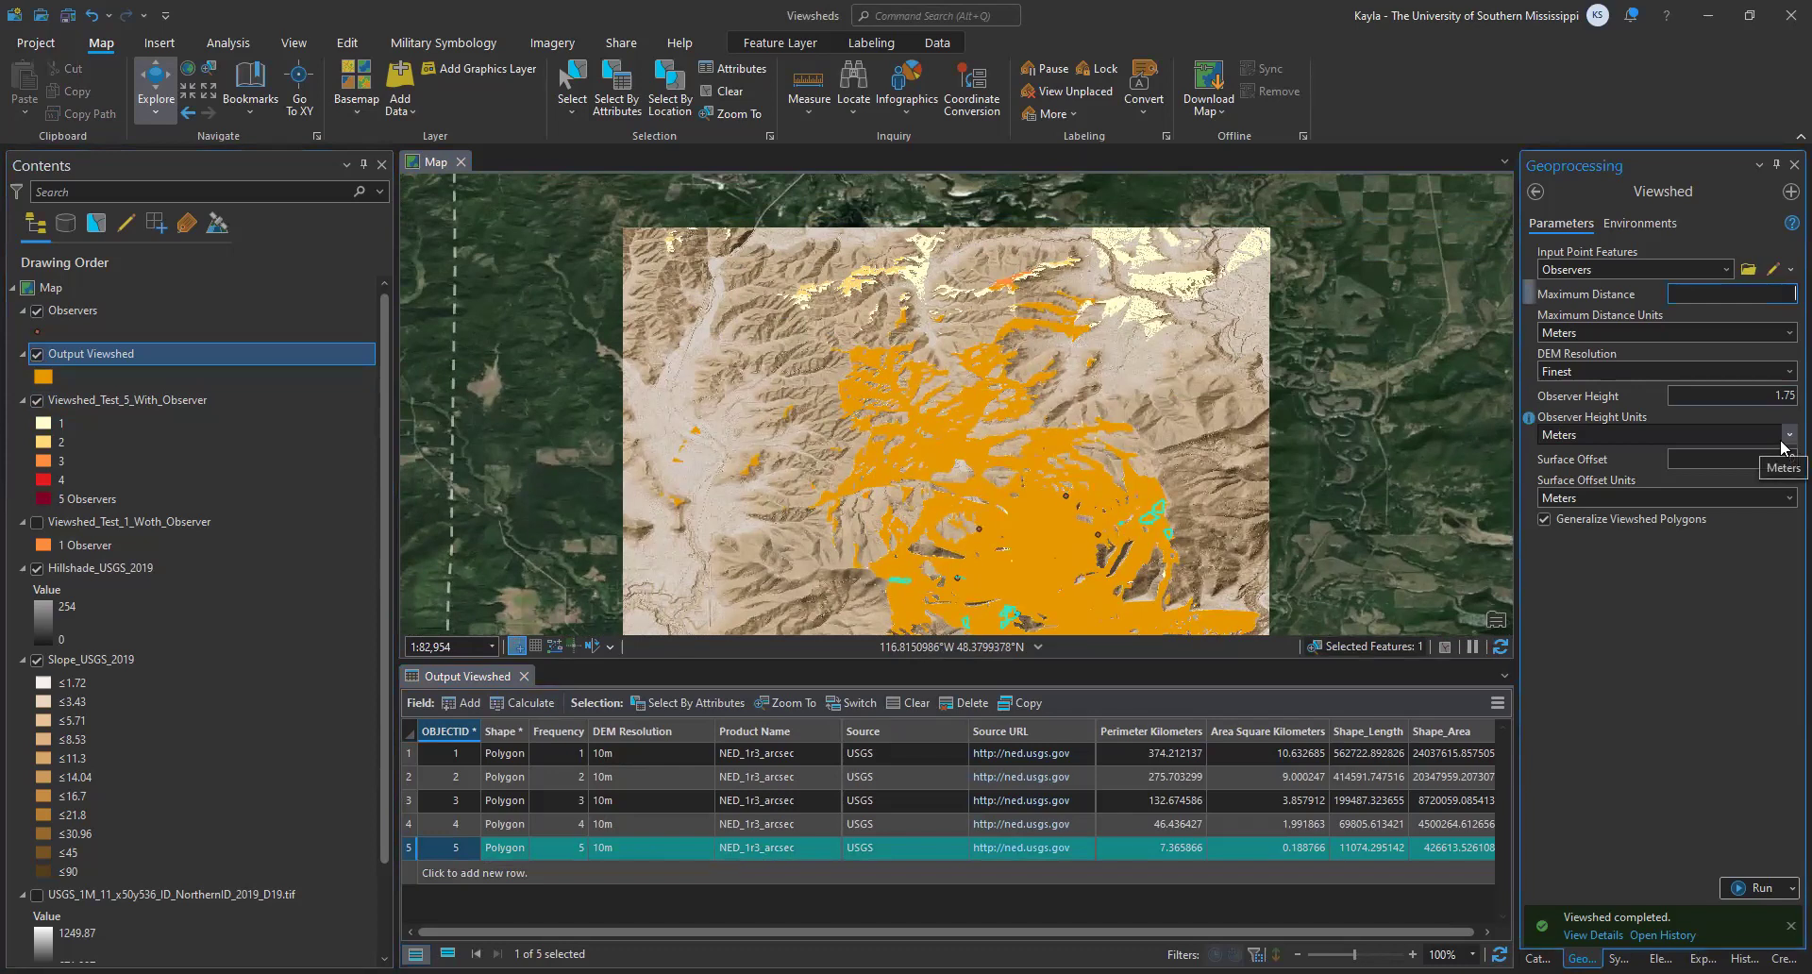
click(1092, 368)
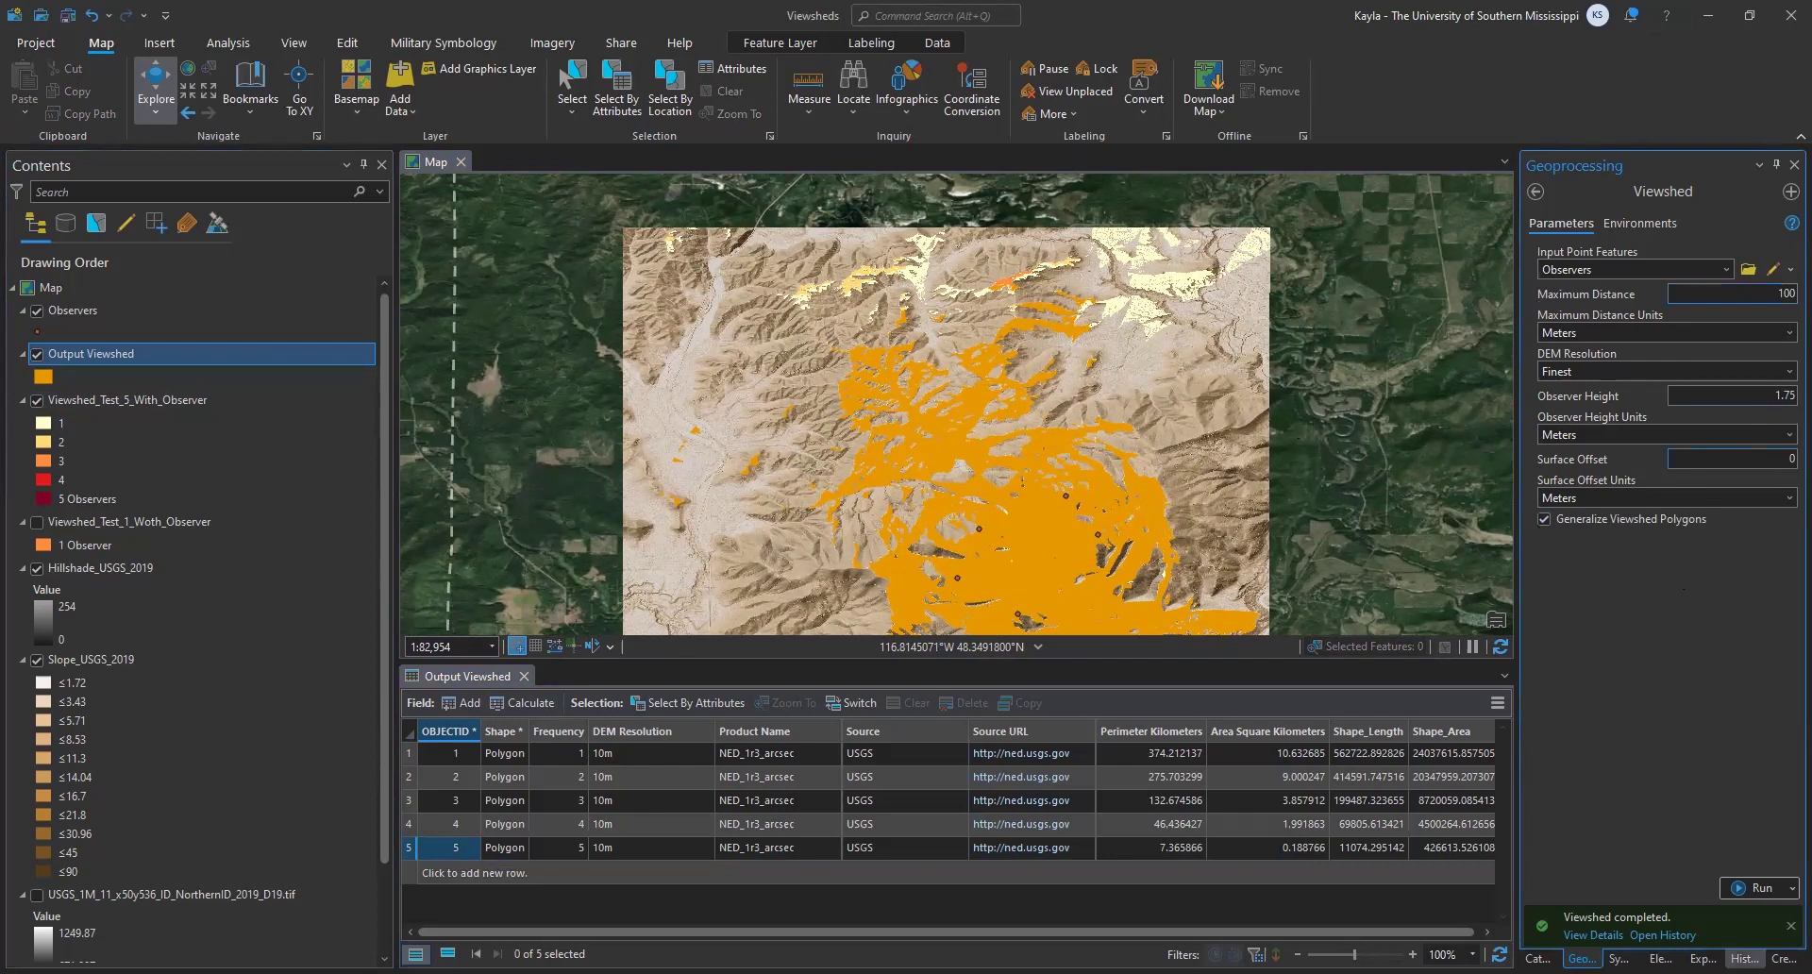
click(1751, 886)
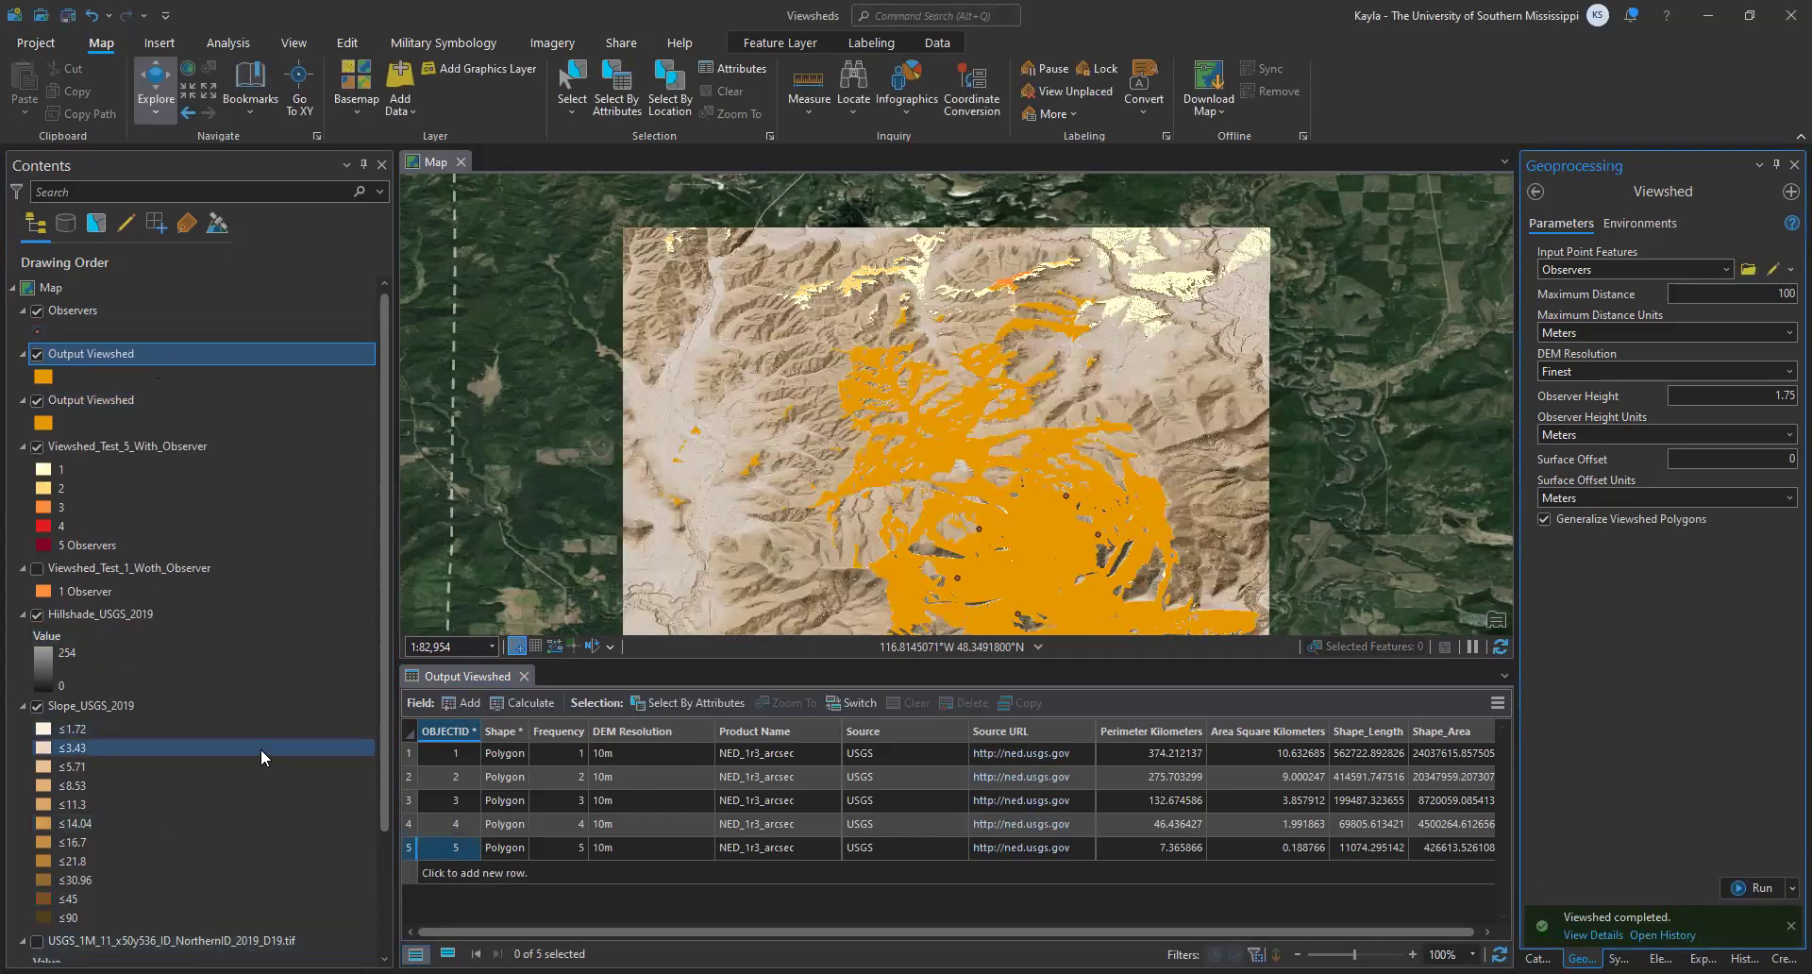
Step: Hide the original Output Viewshed and Viewshed_Test_5_With_Observer layers, and inspect the 100-meter viewshed areas around the observer points
click(35, 401)
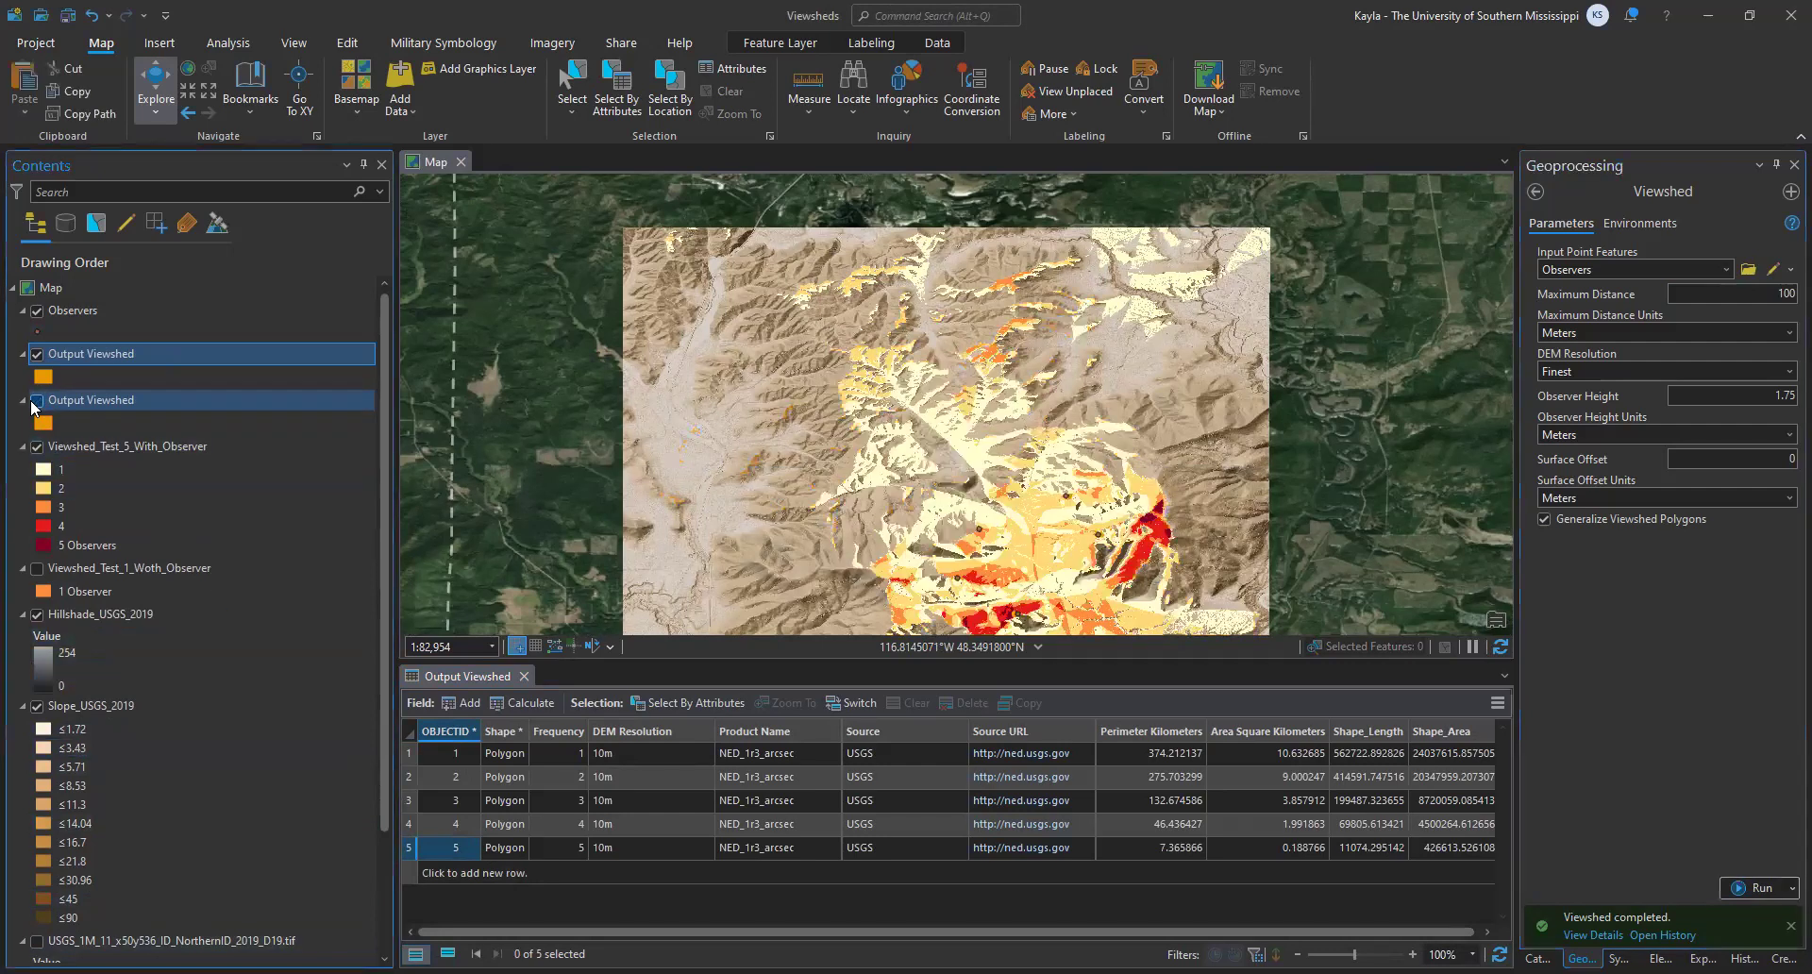
drag(1064, 522, 1021, 366)
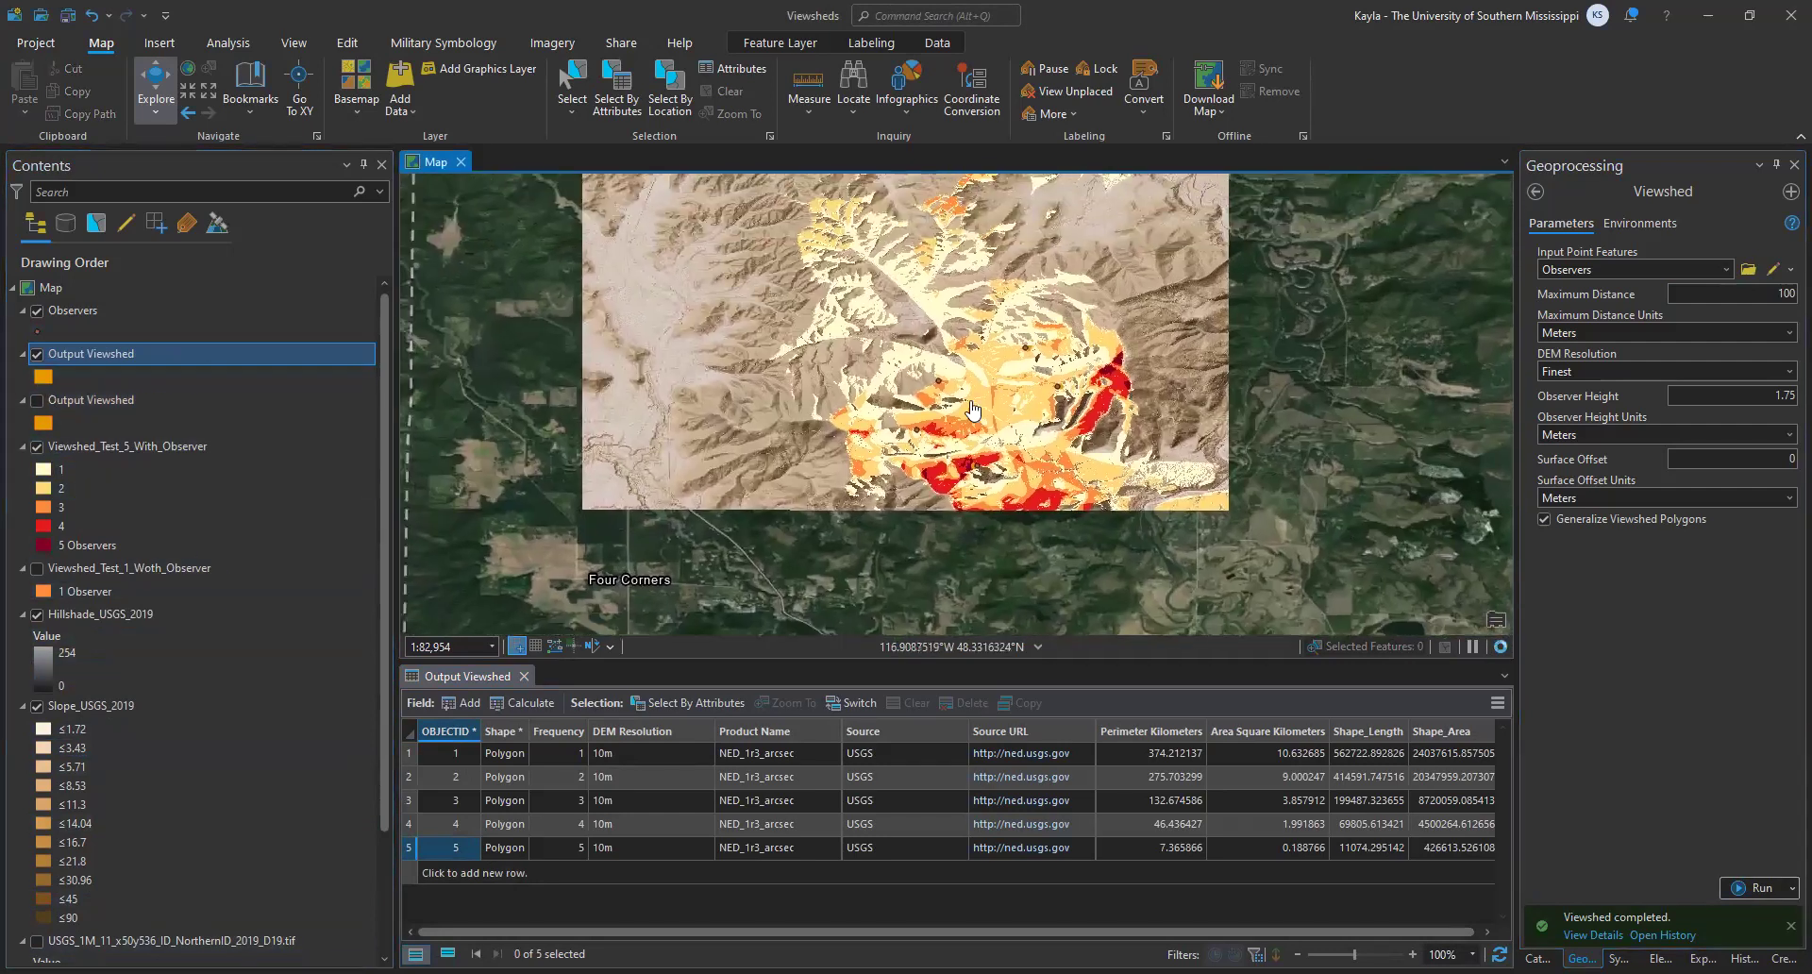
click(37, 447)
drag(1003, 342, 1060, 502)
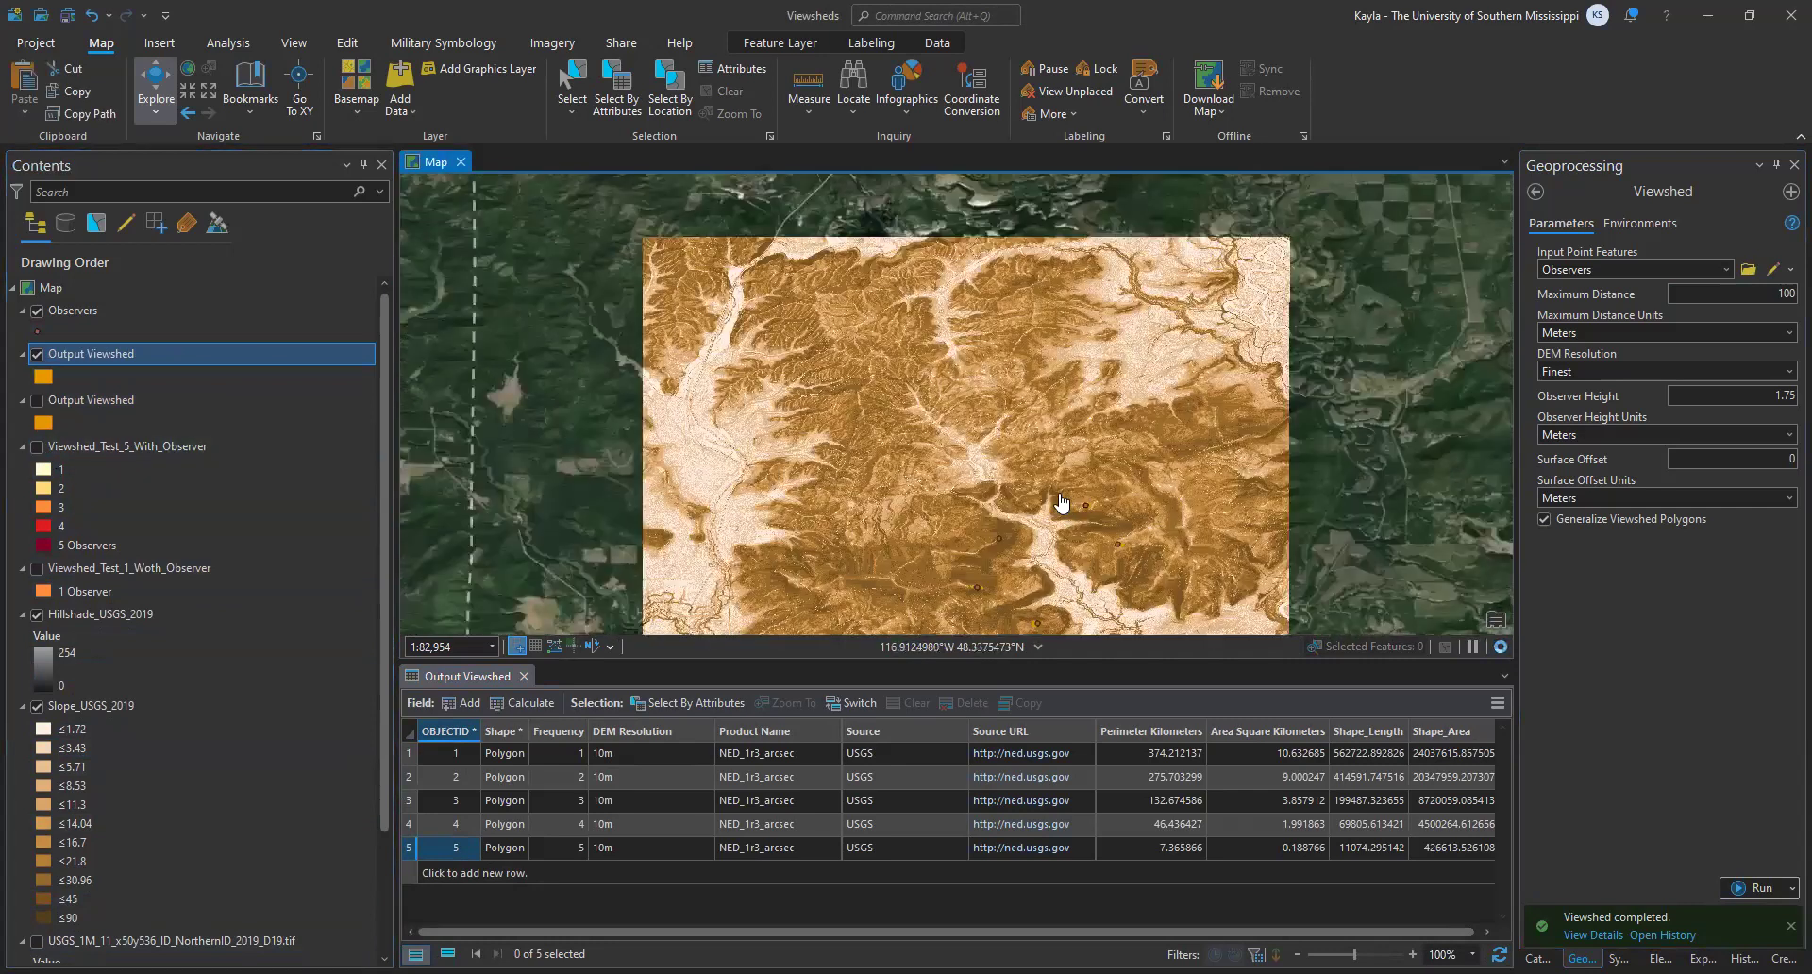
scroll(991, 611, up, 10)
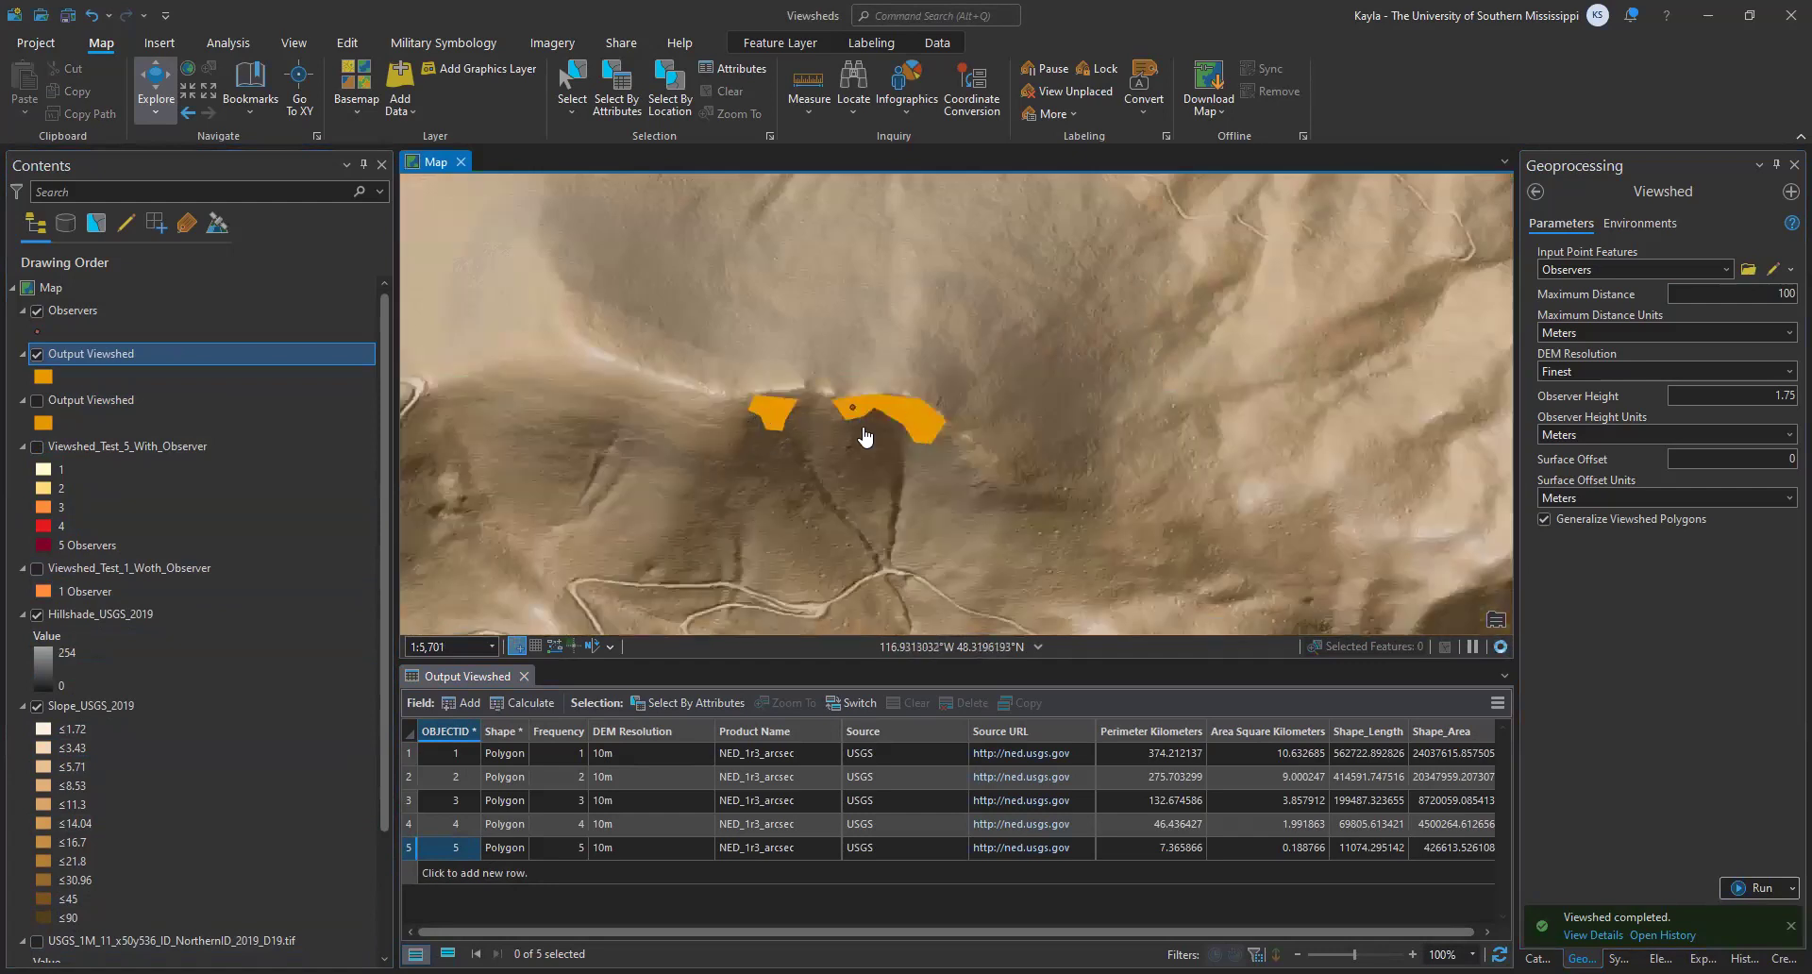
scroll(885, 409, down, 3)
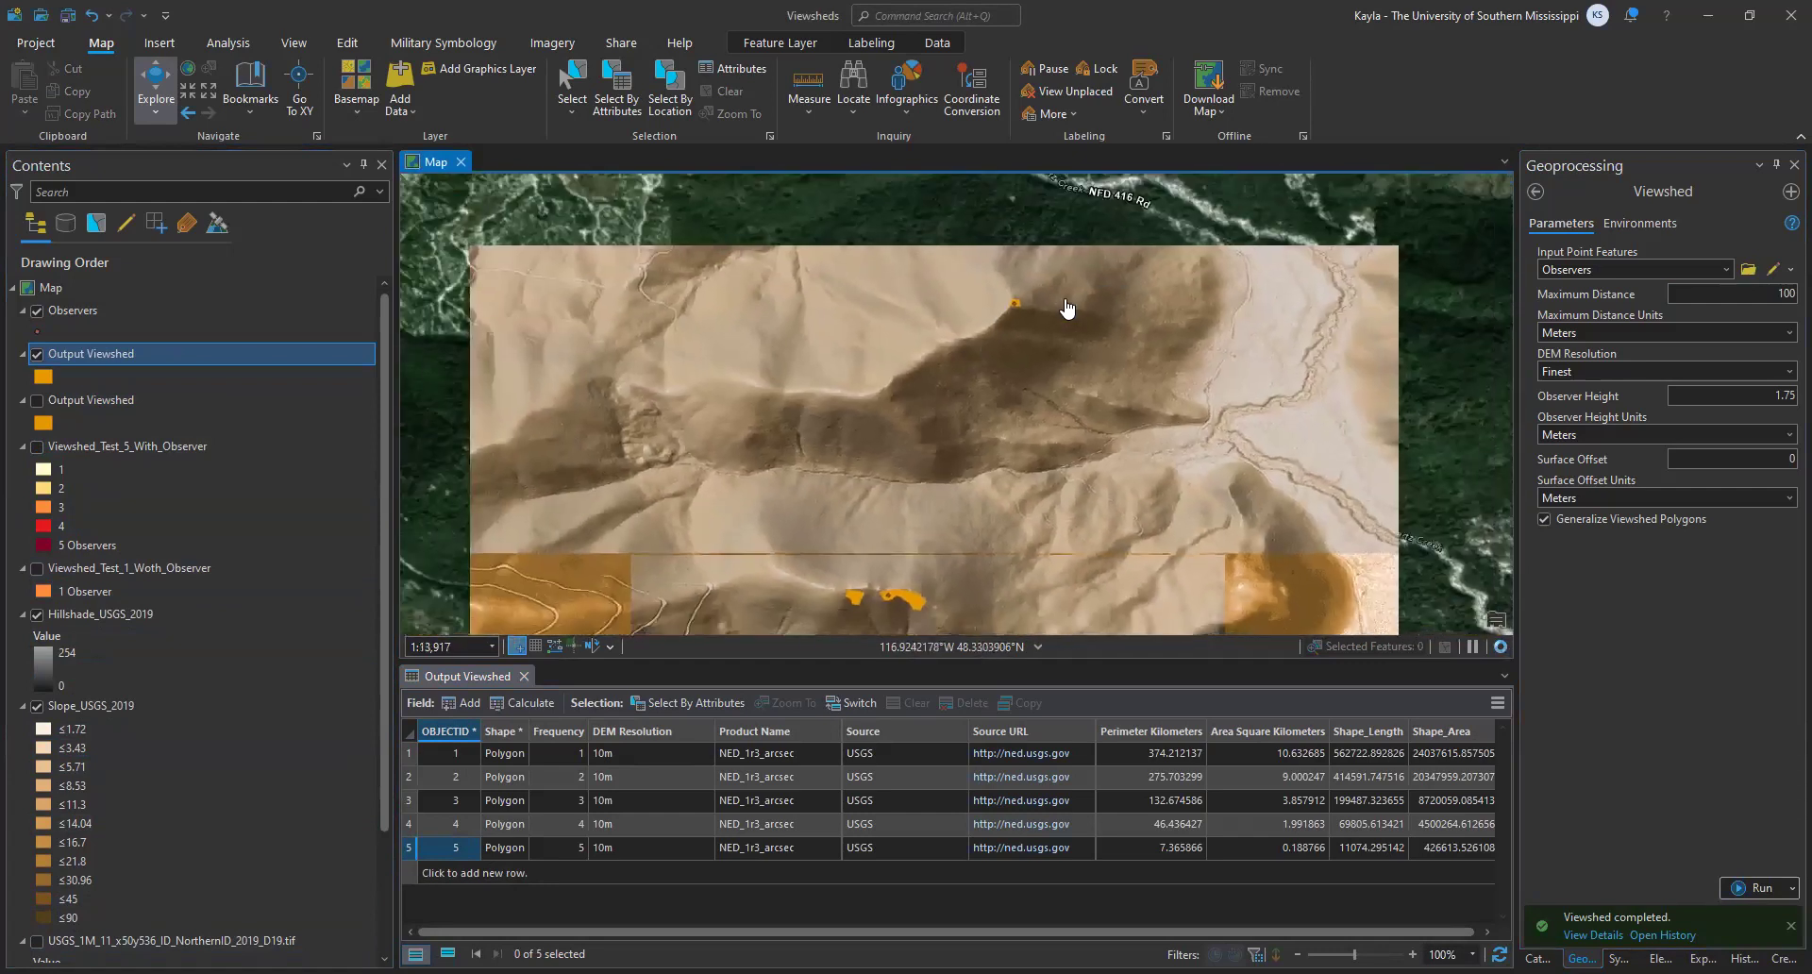
Step: Rerun the Viewshed tool on Observers with a maximum distance of 1000 meters and view the whole resulting coverage
click(1780, 294)
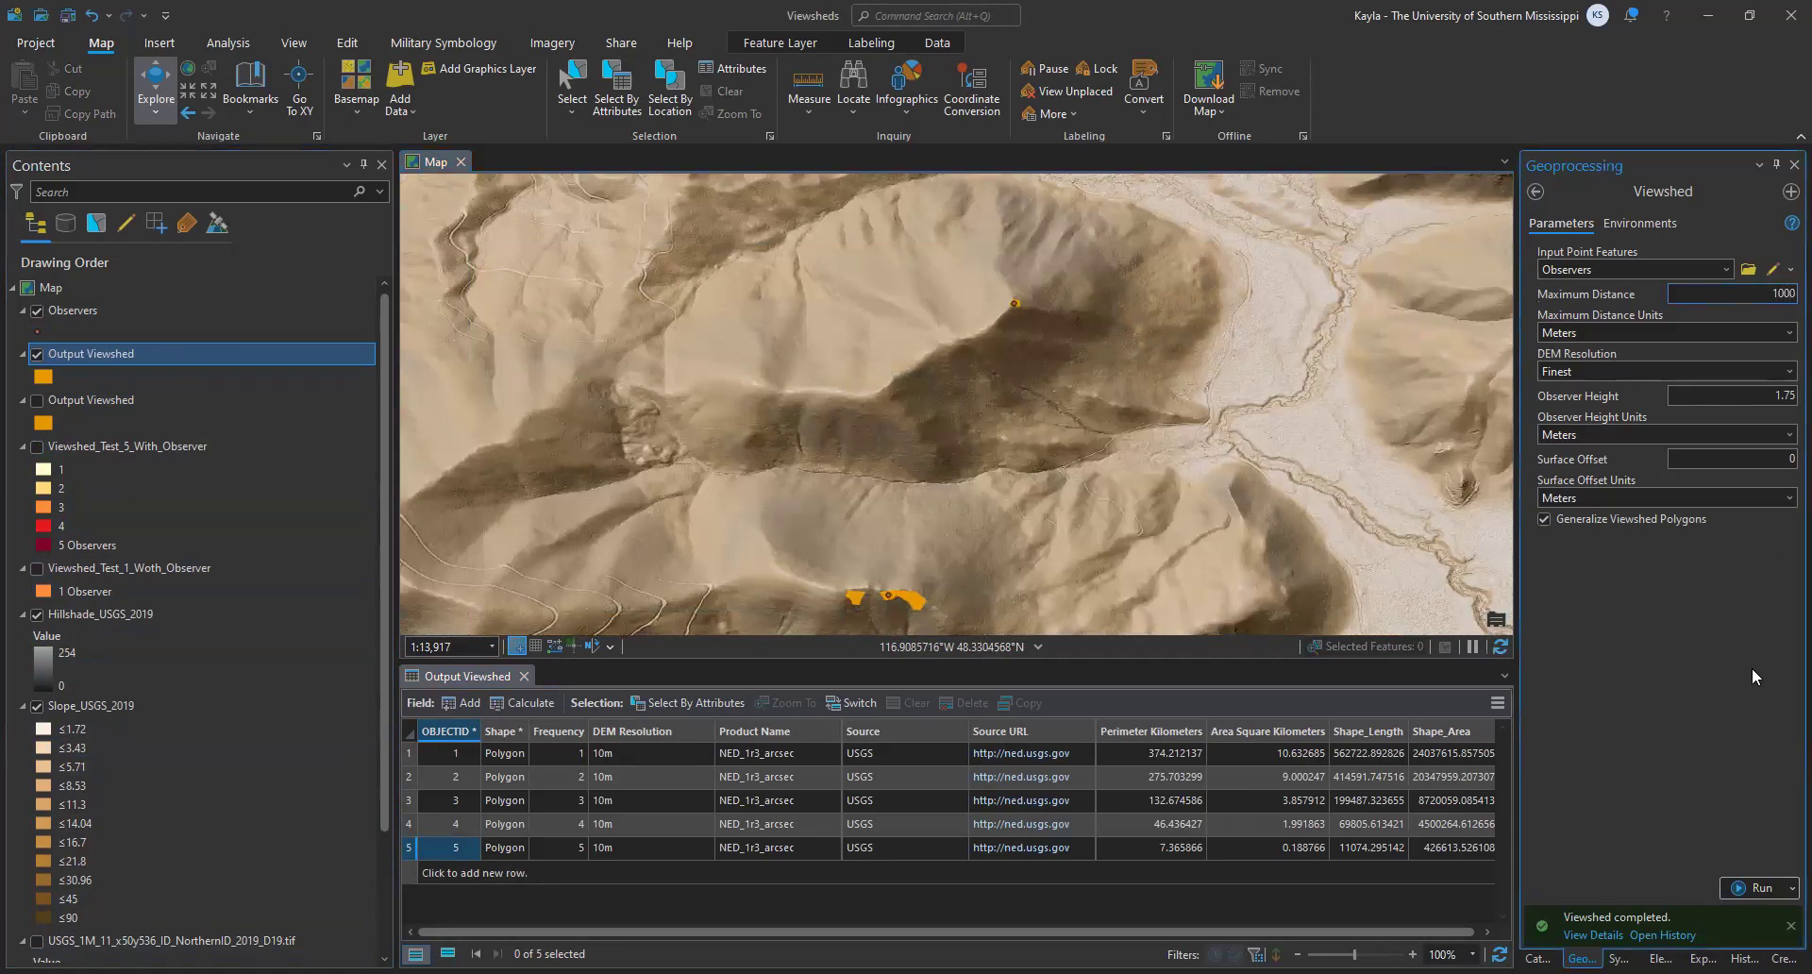
click(1726, 885)
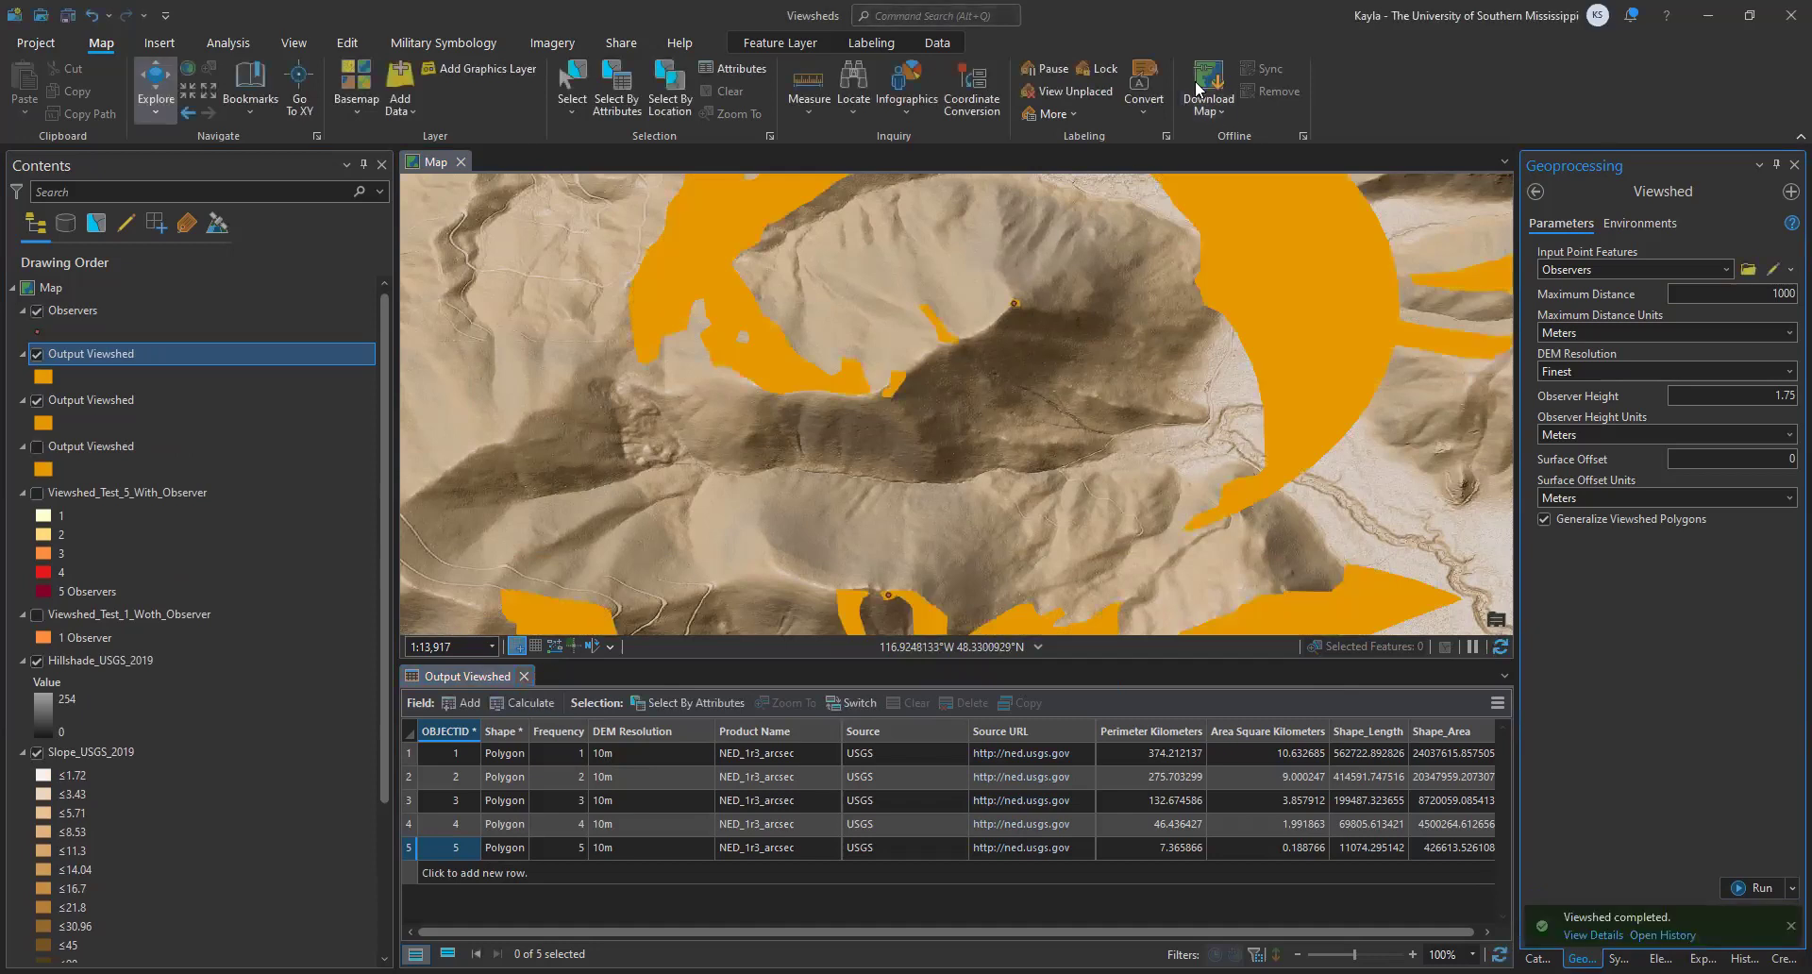
scroll(932, 510, down, 1)
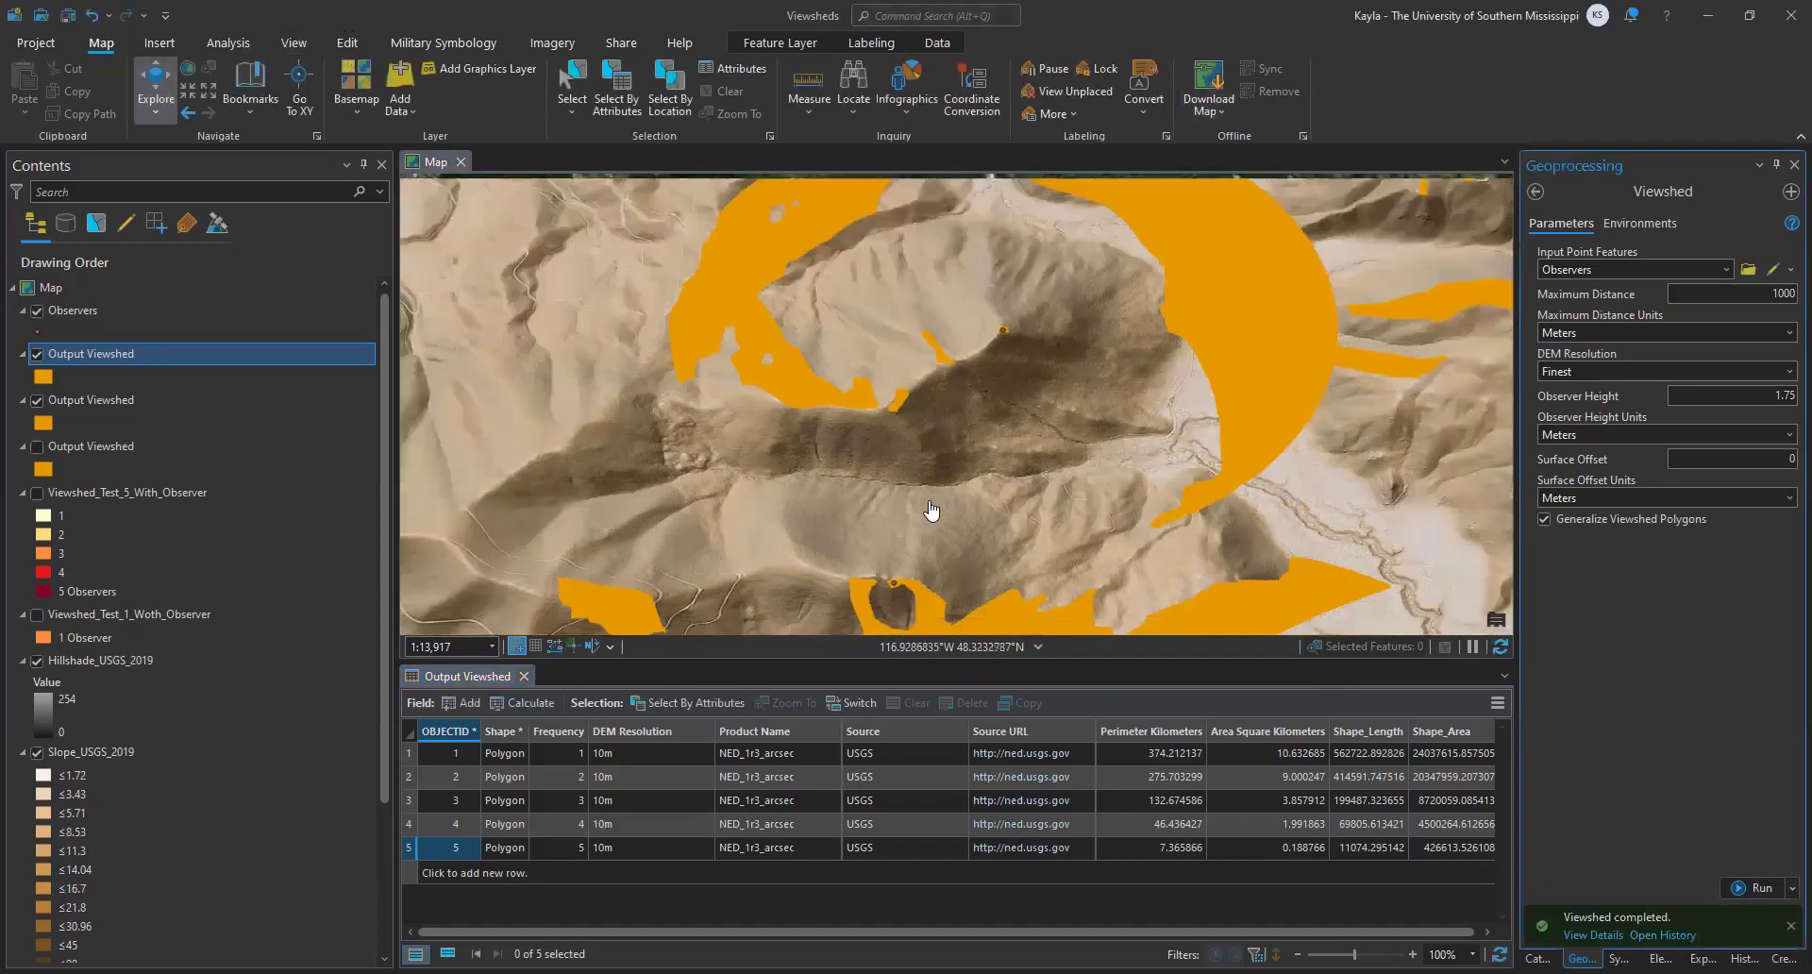
scroll(931, 509, down, 2)
scroll(814, 239, down, 2)
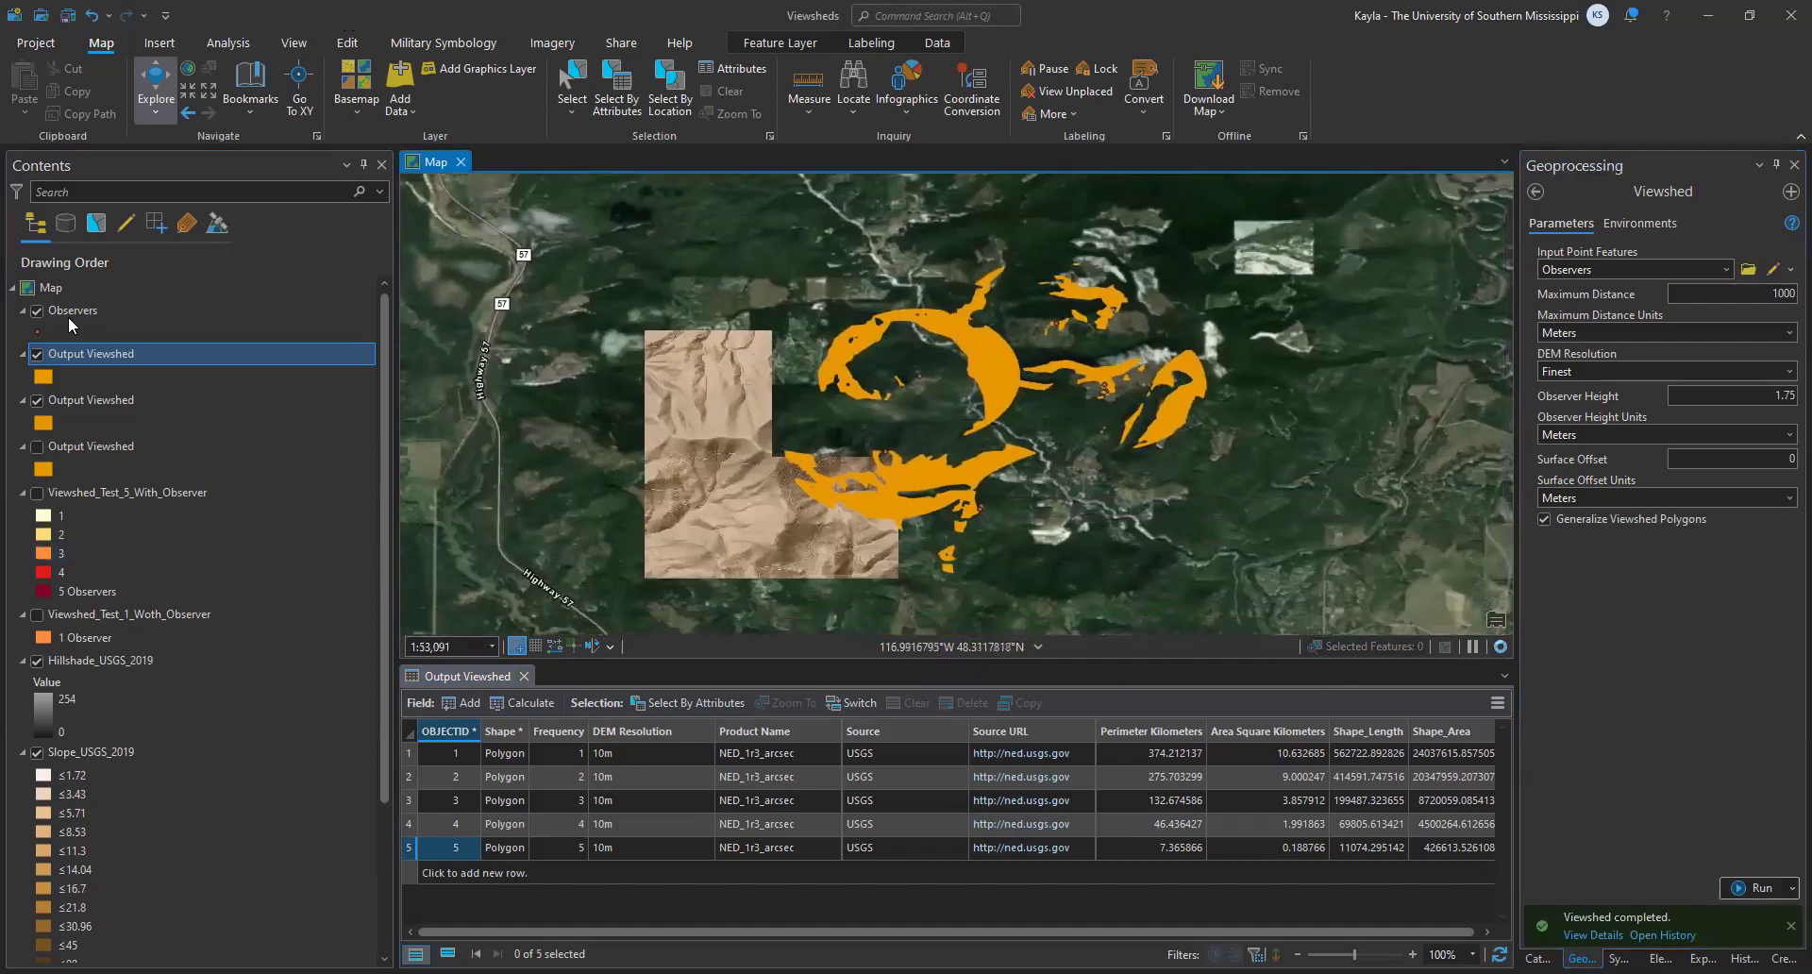
Step: Toggle the newest Output Viewshed layer off and on to check its coverage, leaving it visible
click(38, 355)
click(37, 355)
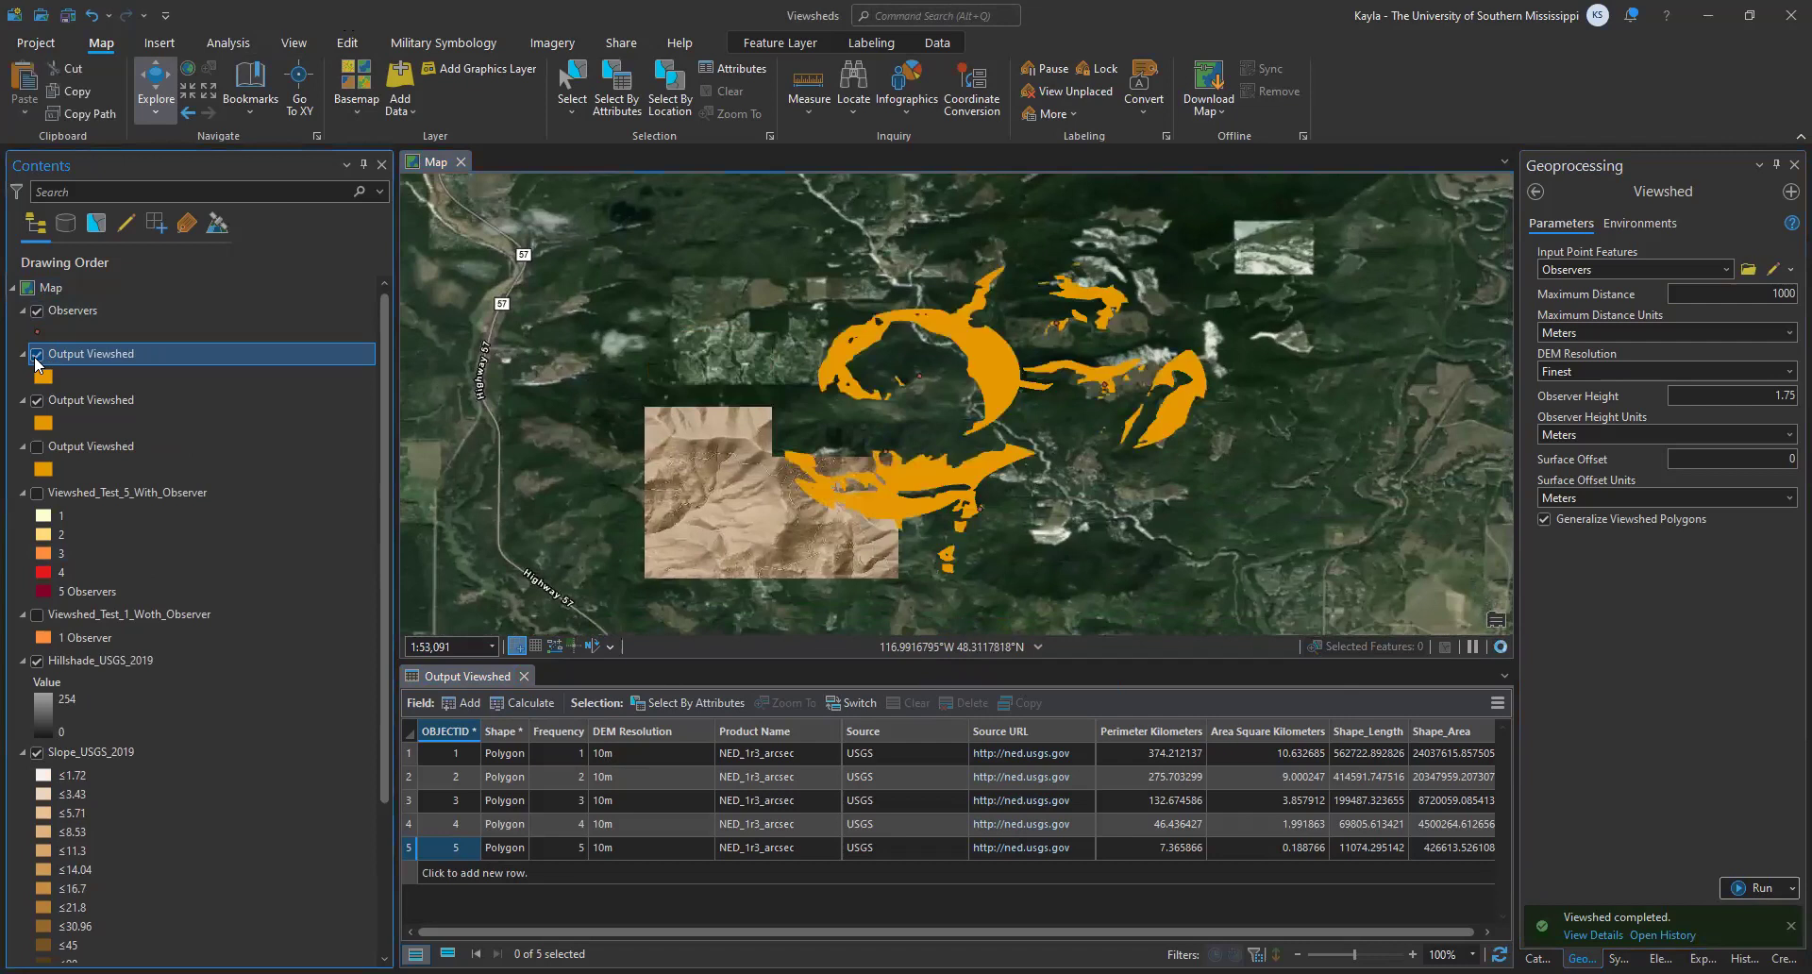
click(38, 356)
click(37, 356)
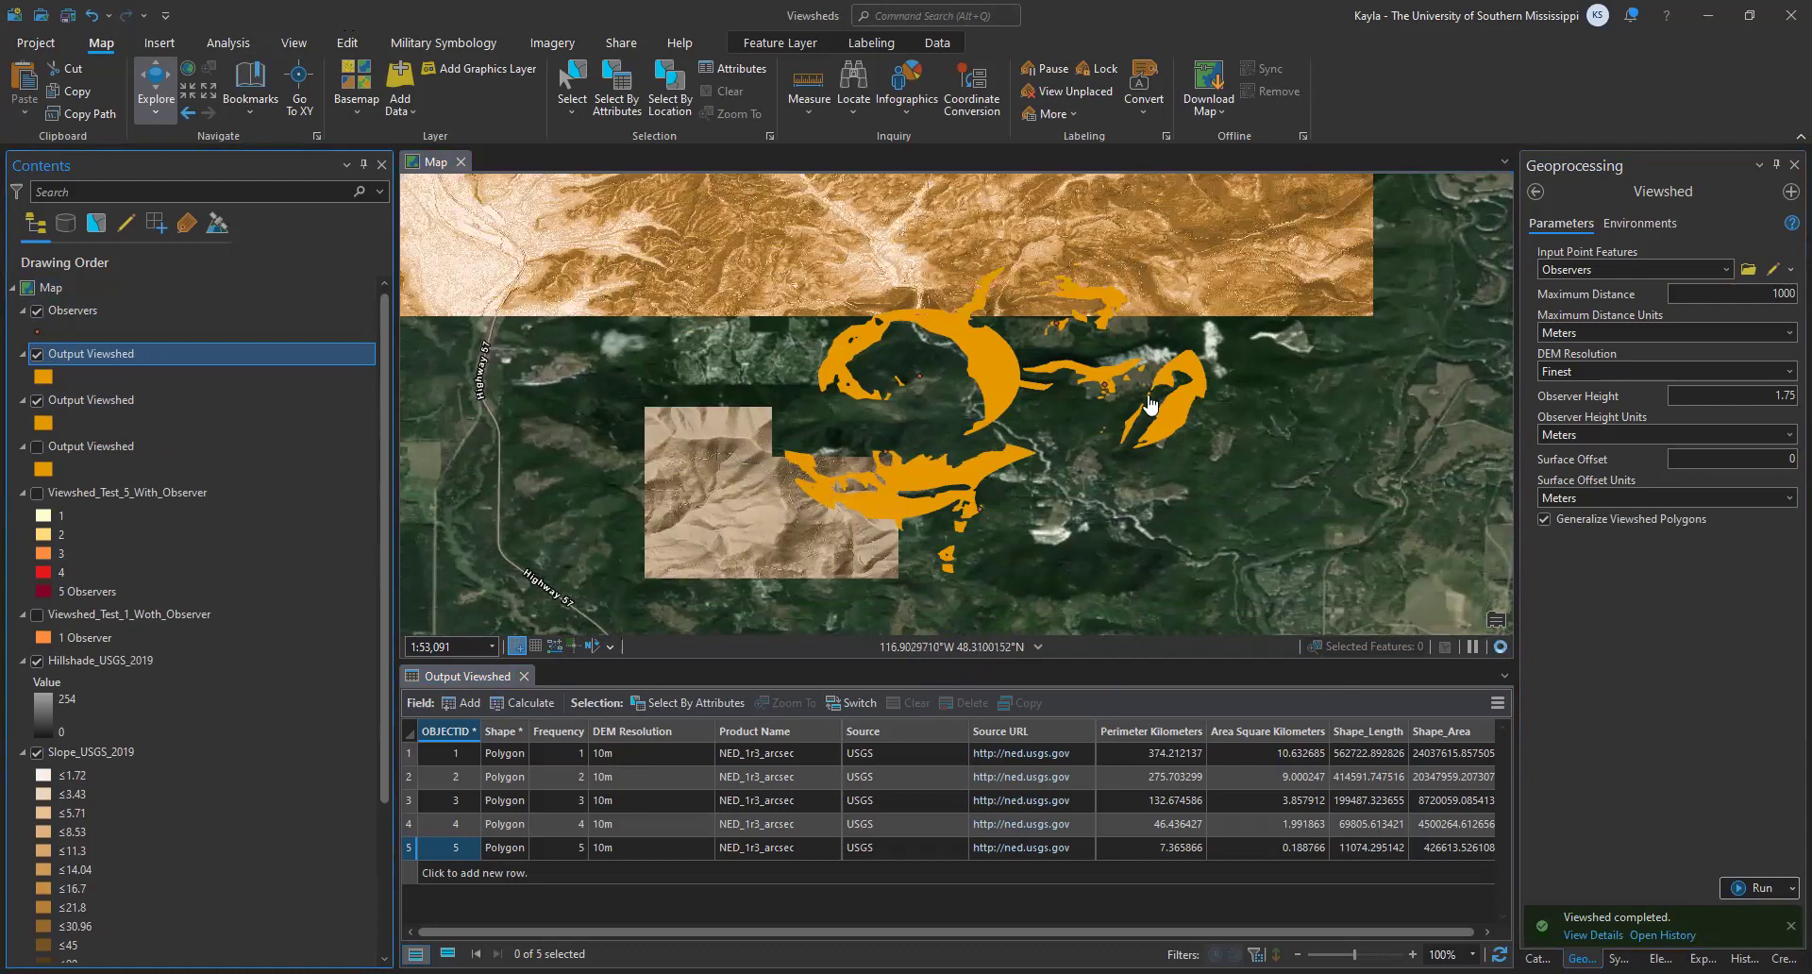
Step: Show the Viewshed_Test_5_With_Observer layer beneath the distance-limited viewsheds and compare their extents across the terrain
click(38, 492)
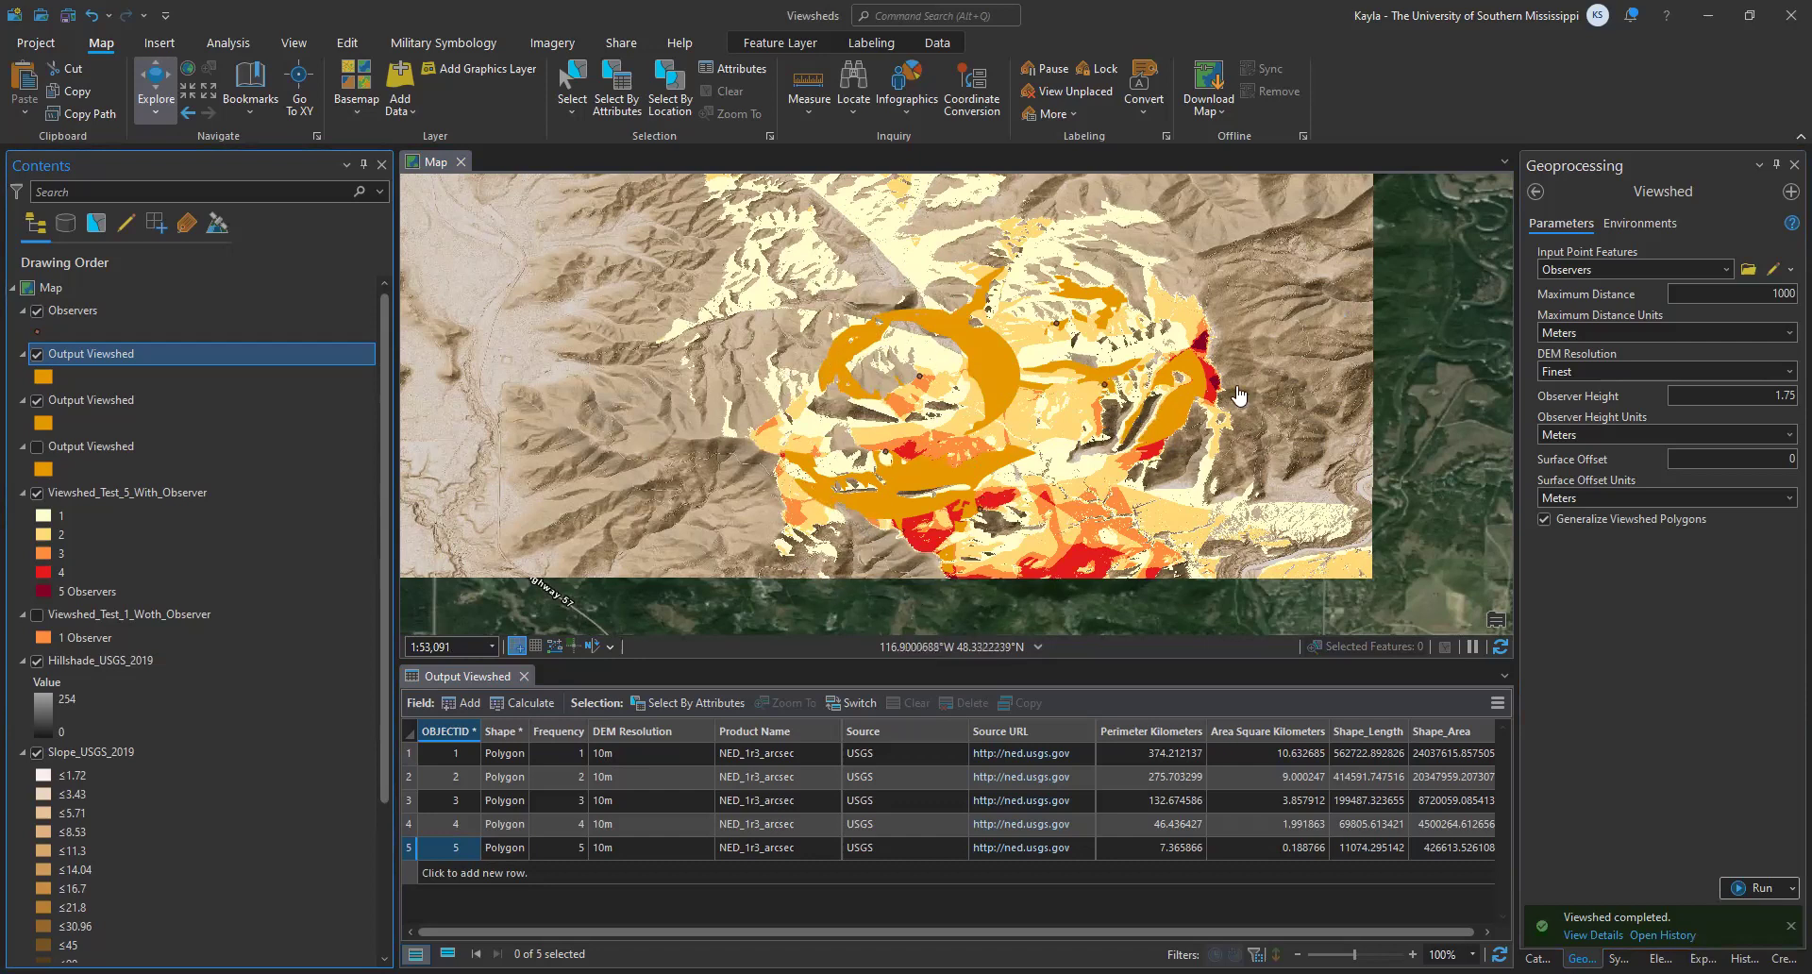
scroll(1151, 436, down, 1)
scroll(1119, 470, down, 1)
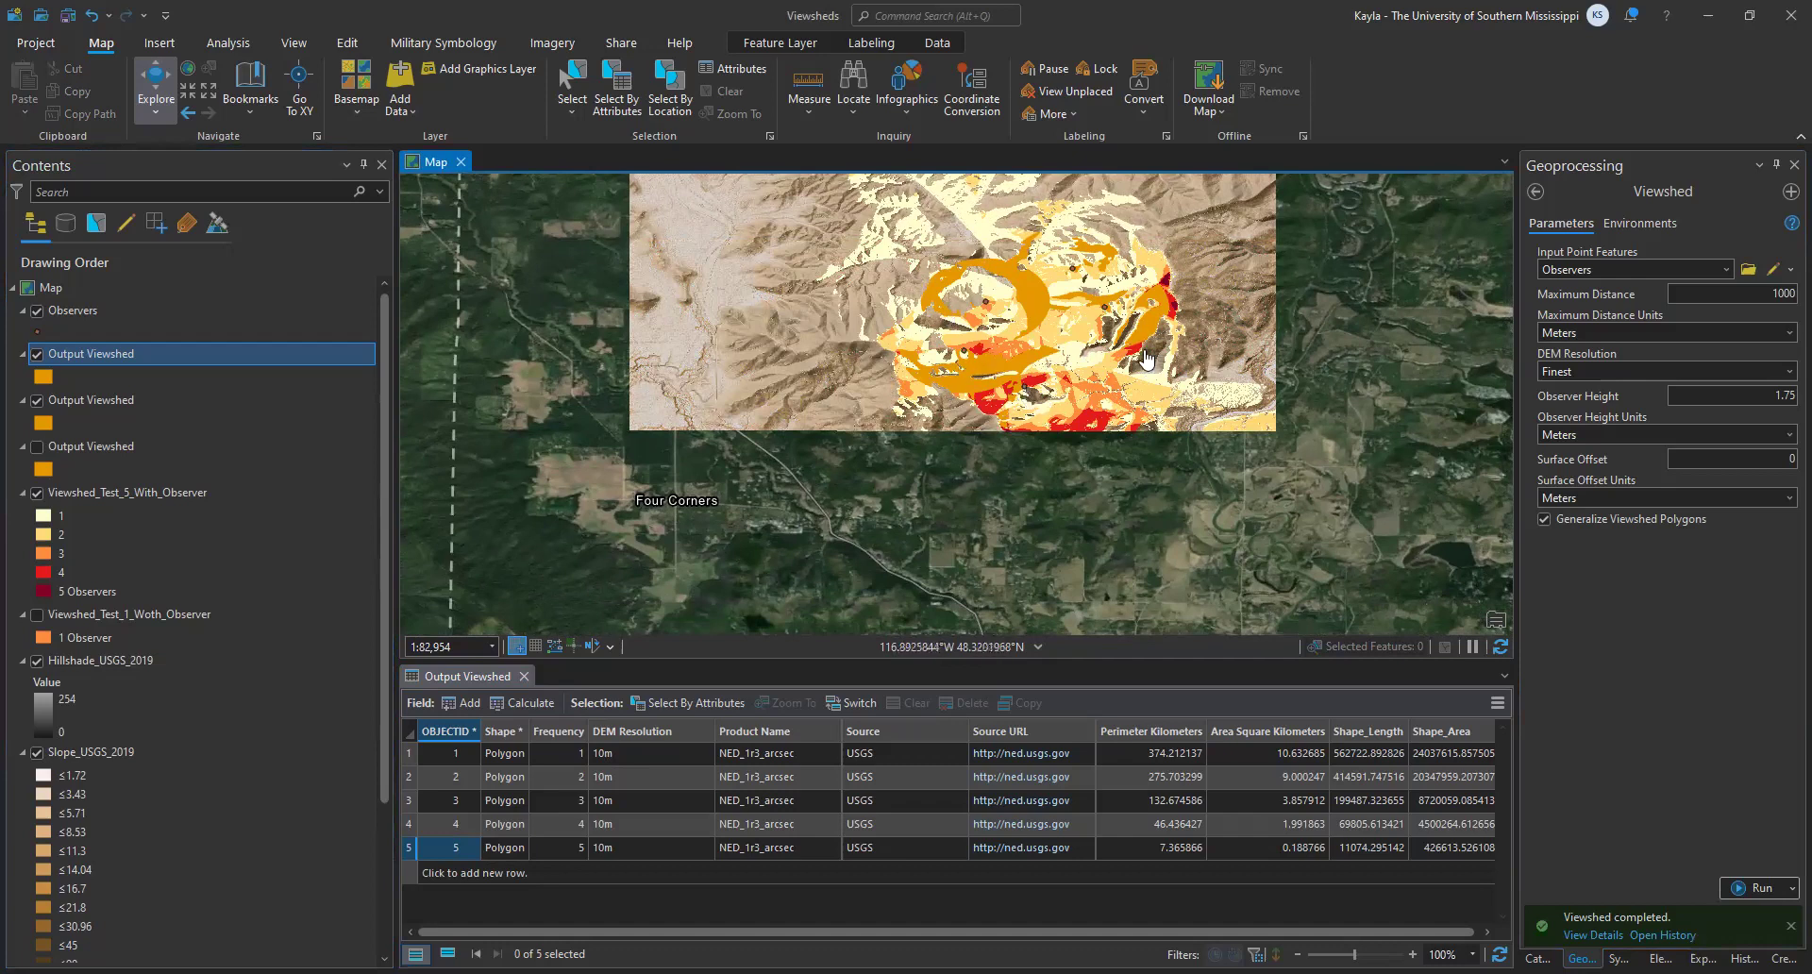
scroll(1080, 359, up, 2)
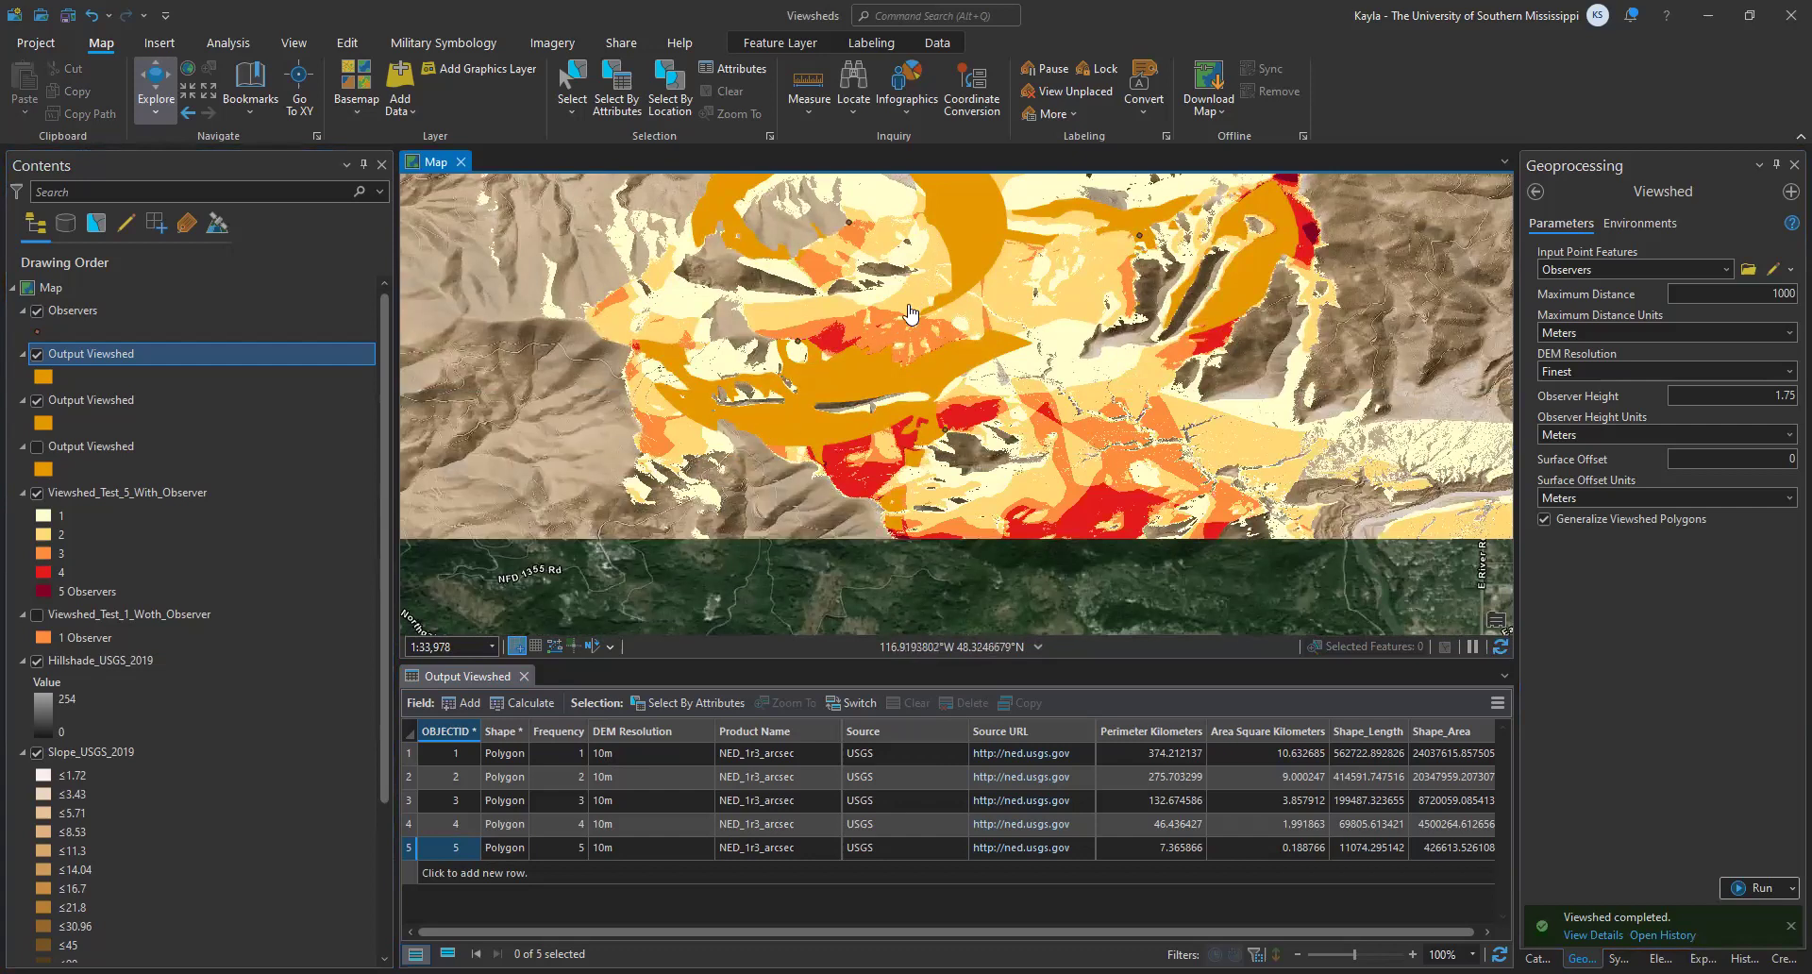
Step: Hide the 1000-meter and 100-meter Output Viewshed layers so only the five-observer raster viewshed is displayed over the terrain
click(38, 400)
click(36, 354)
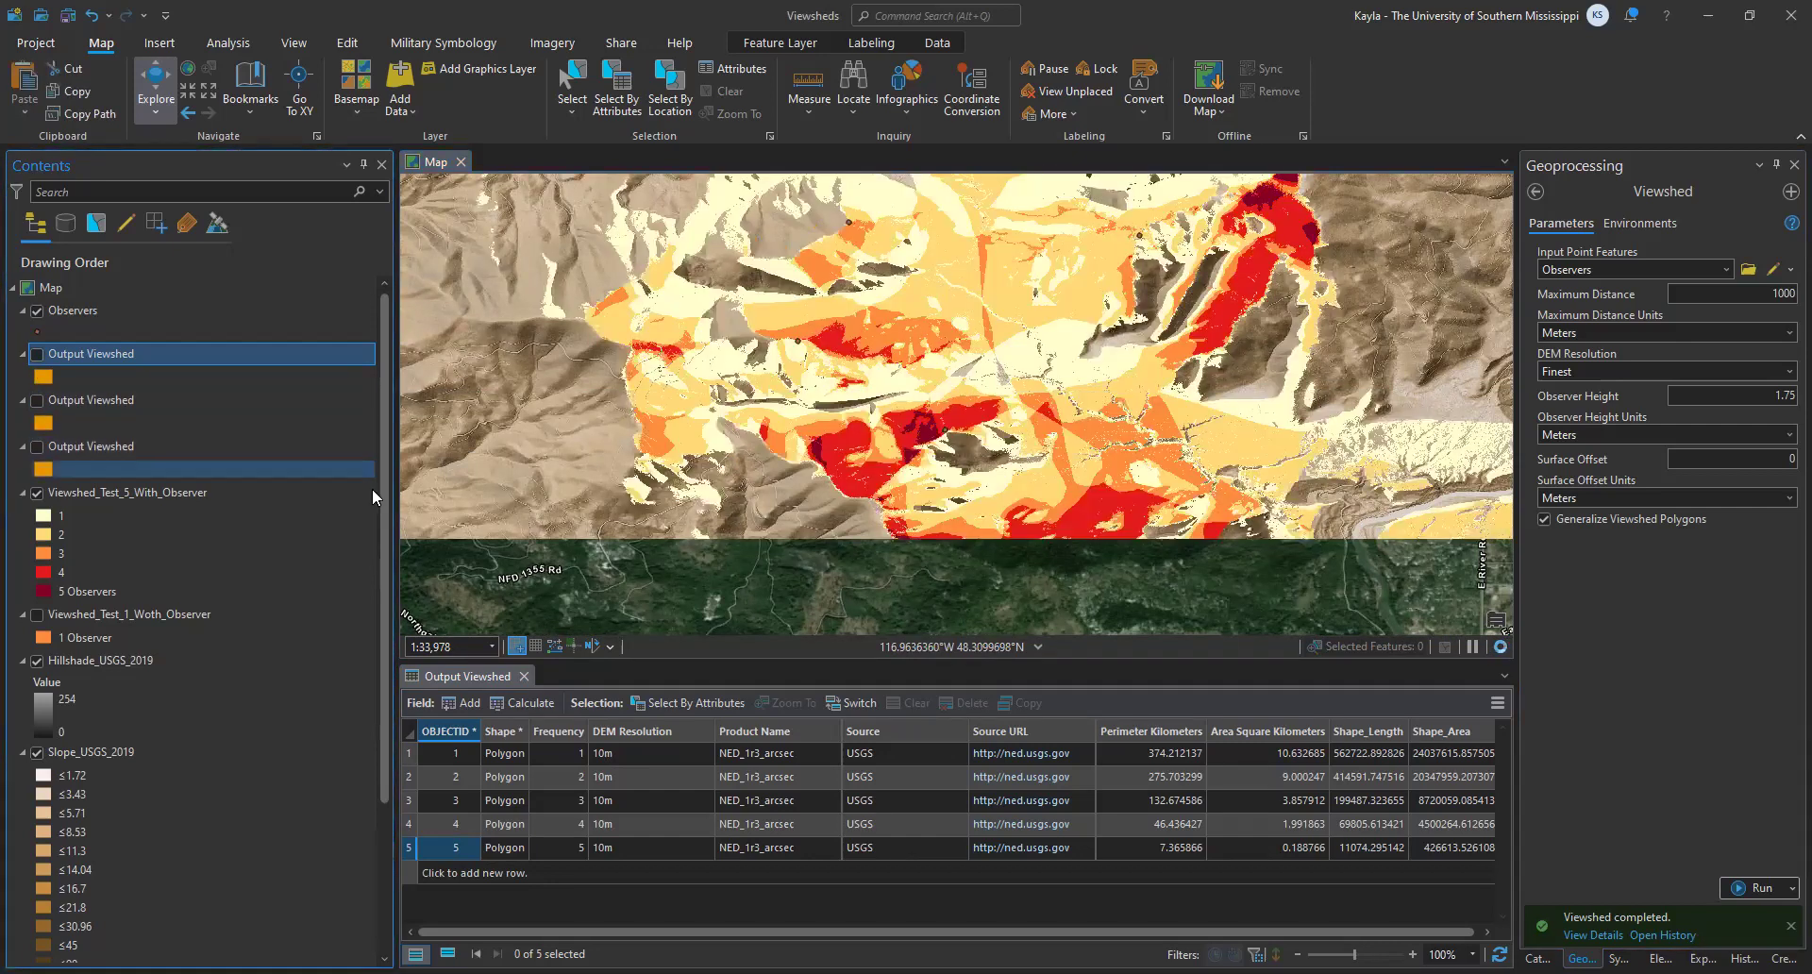
scroll(1024, 458, down, 3)
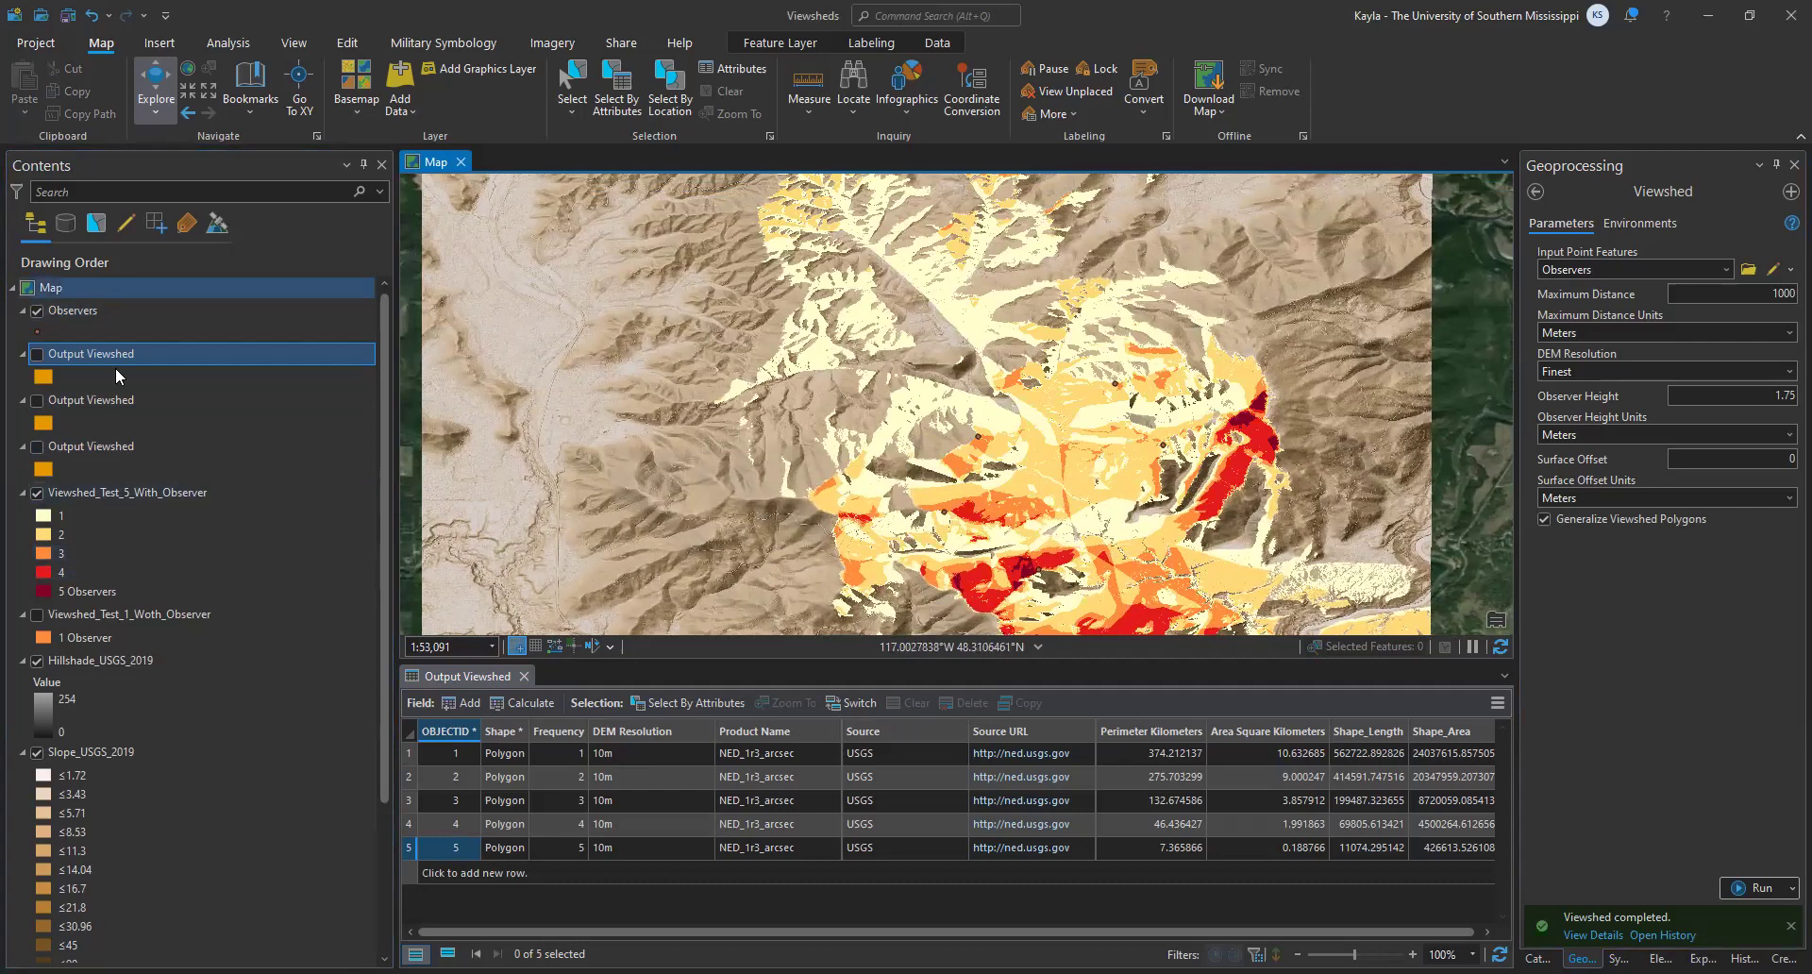
Step: Make the Viewshed_Test_5_With_Observer layer semi-transparent, trying 27.6% and settling on 53.9% transparency
click(106, 491)
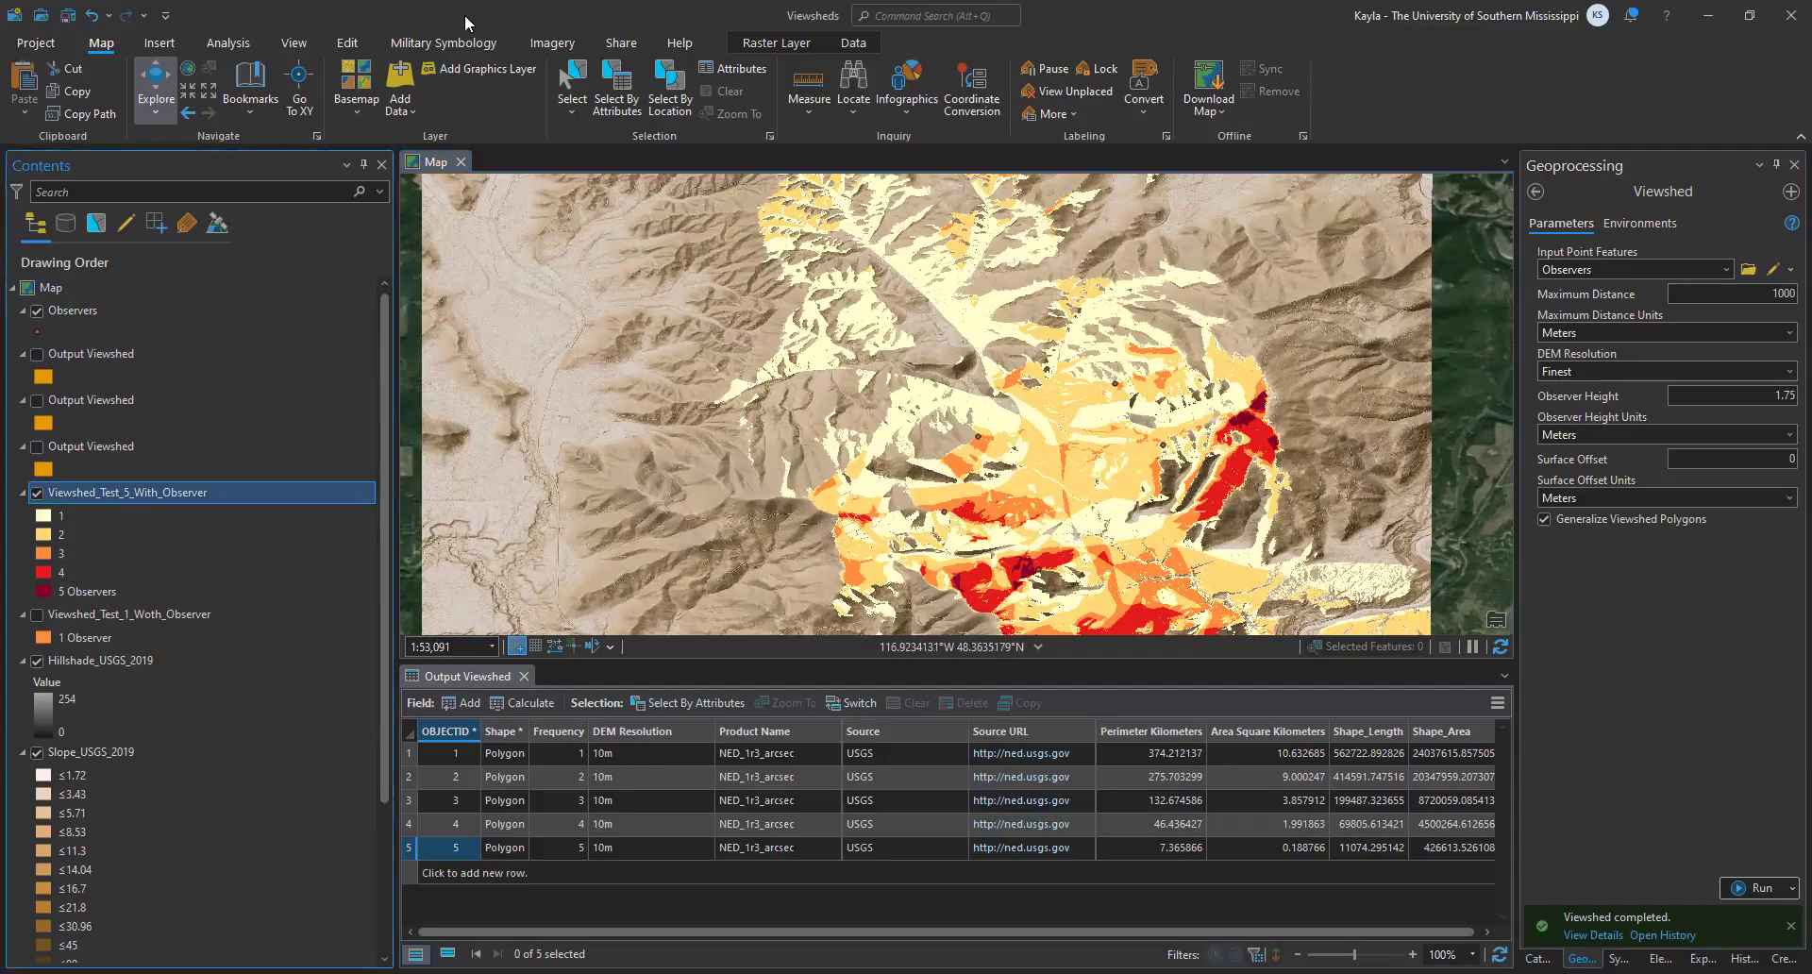
click(760, 43)
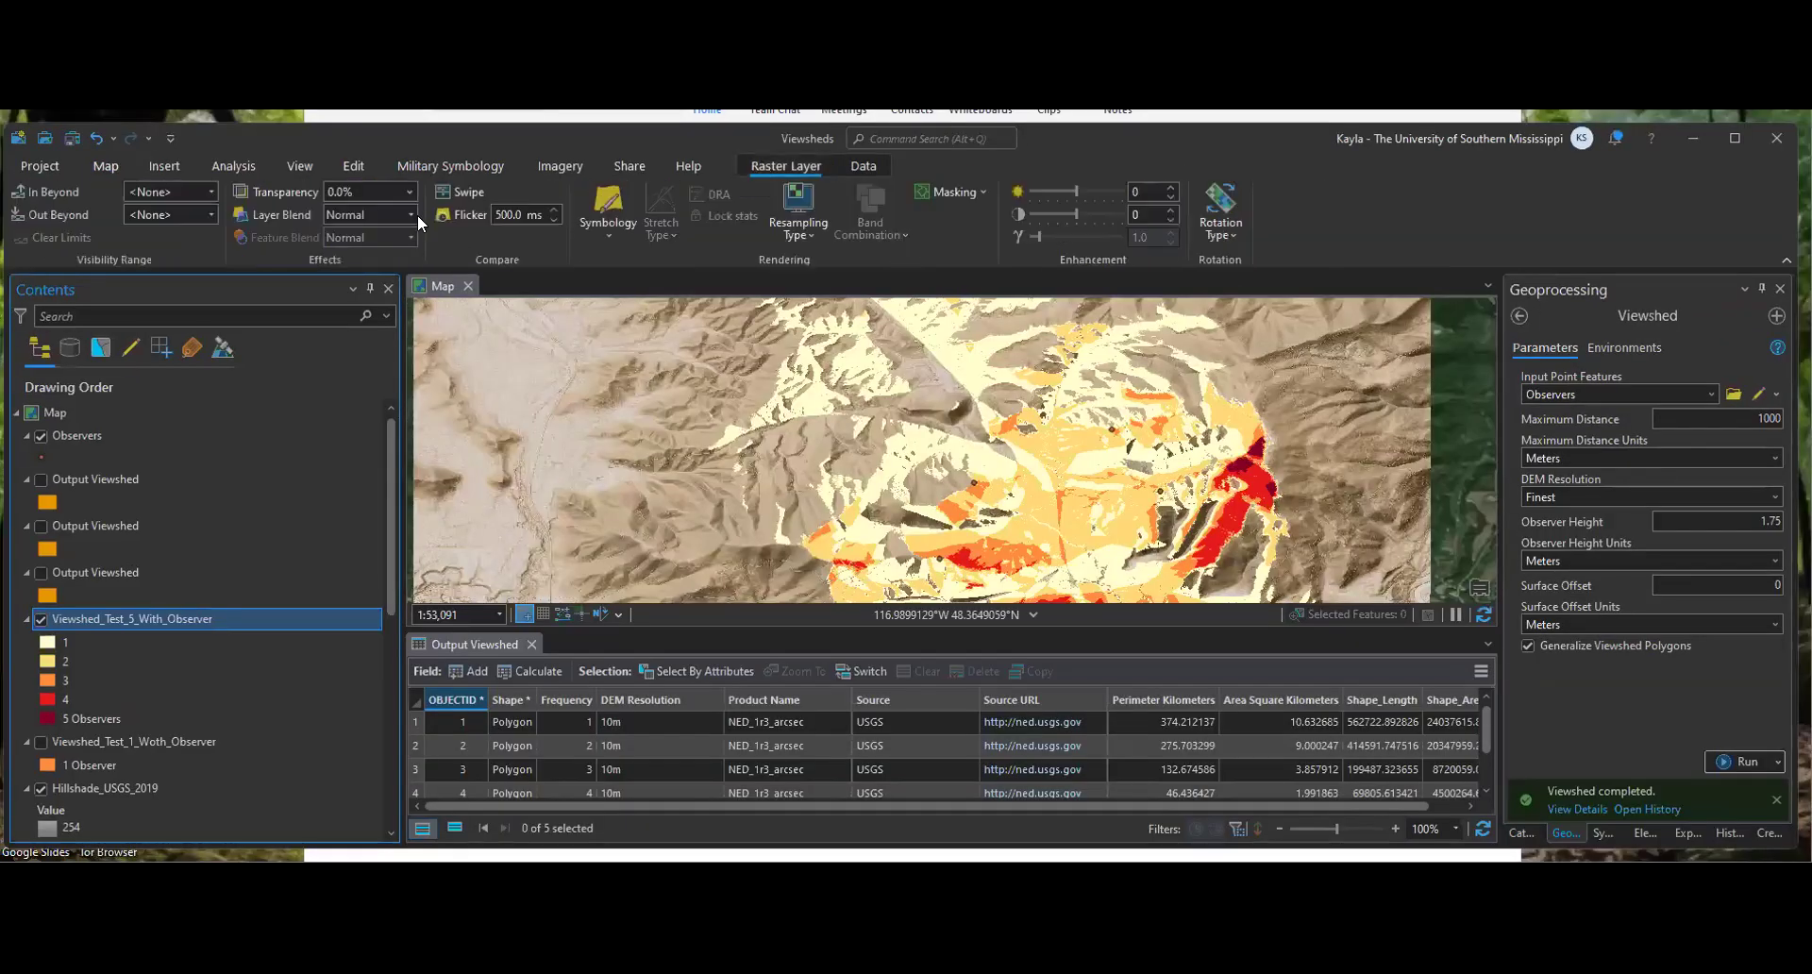
click(410, 192)
drag(329, 215, 354, 215)
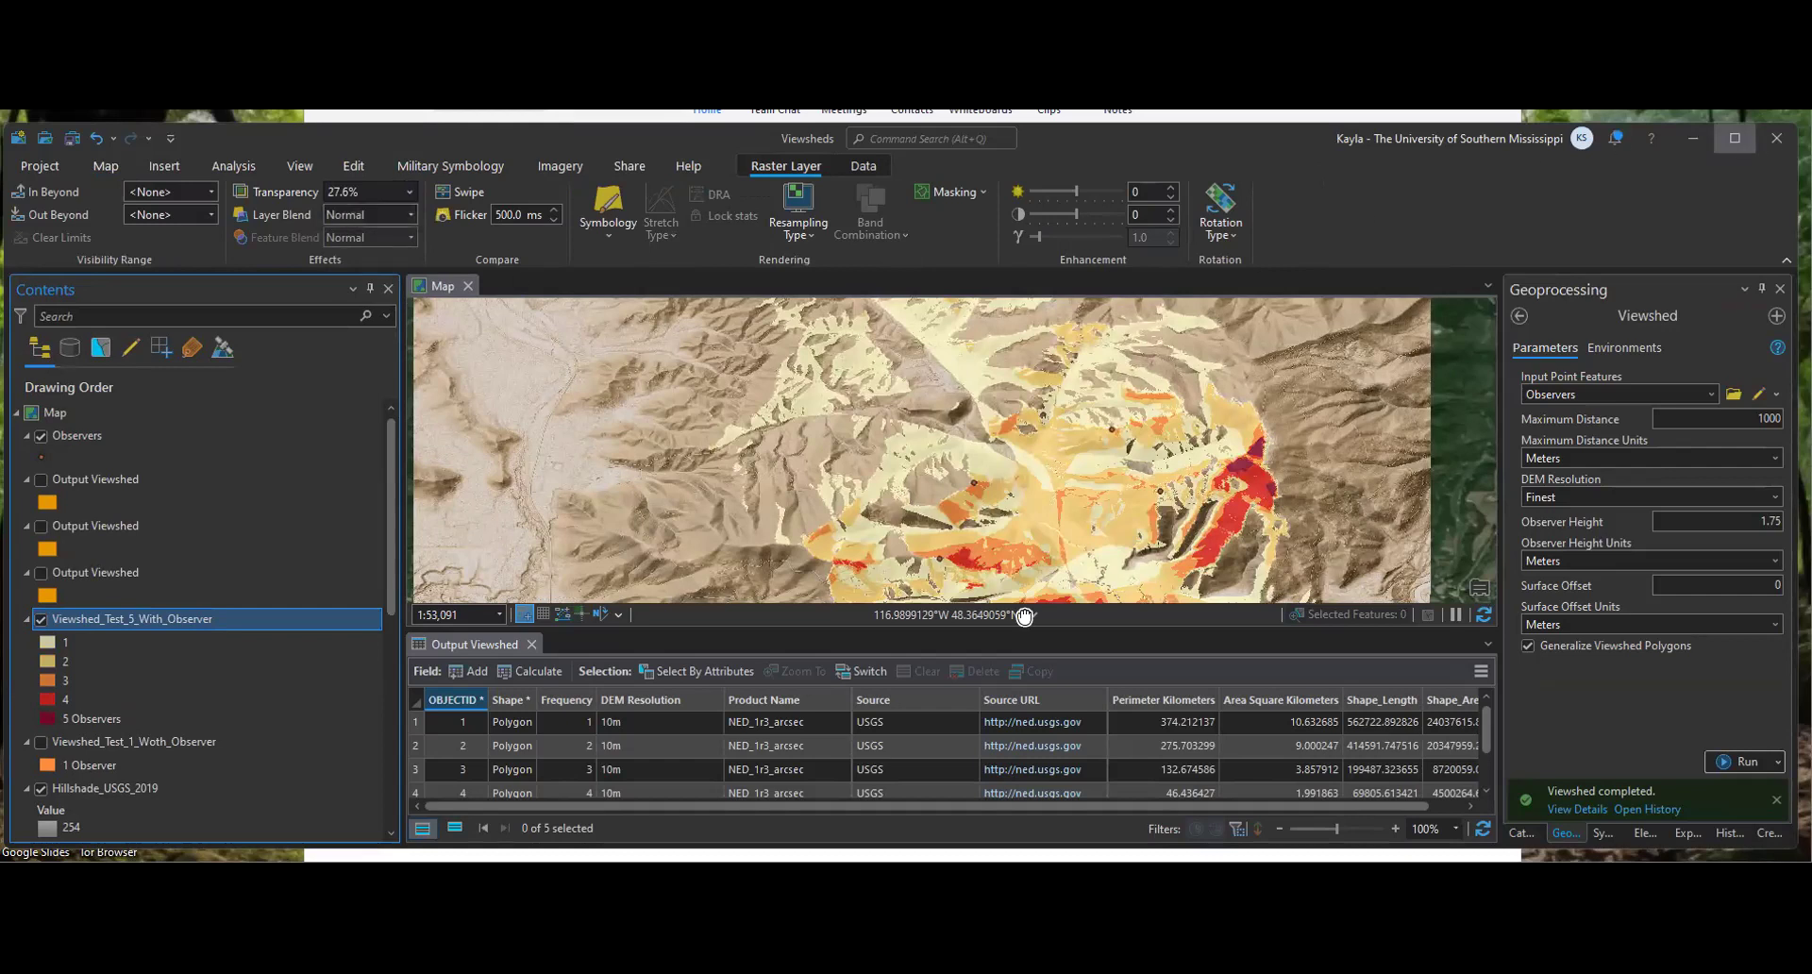
click(1737, 138)
scroll(897, 453, up, 3)
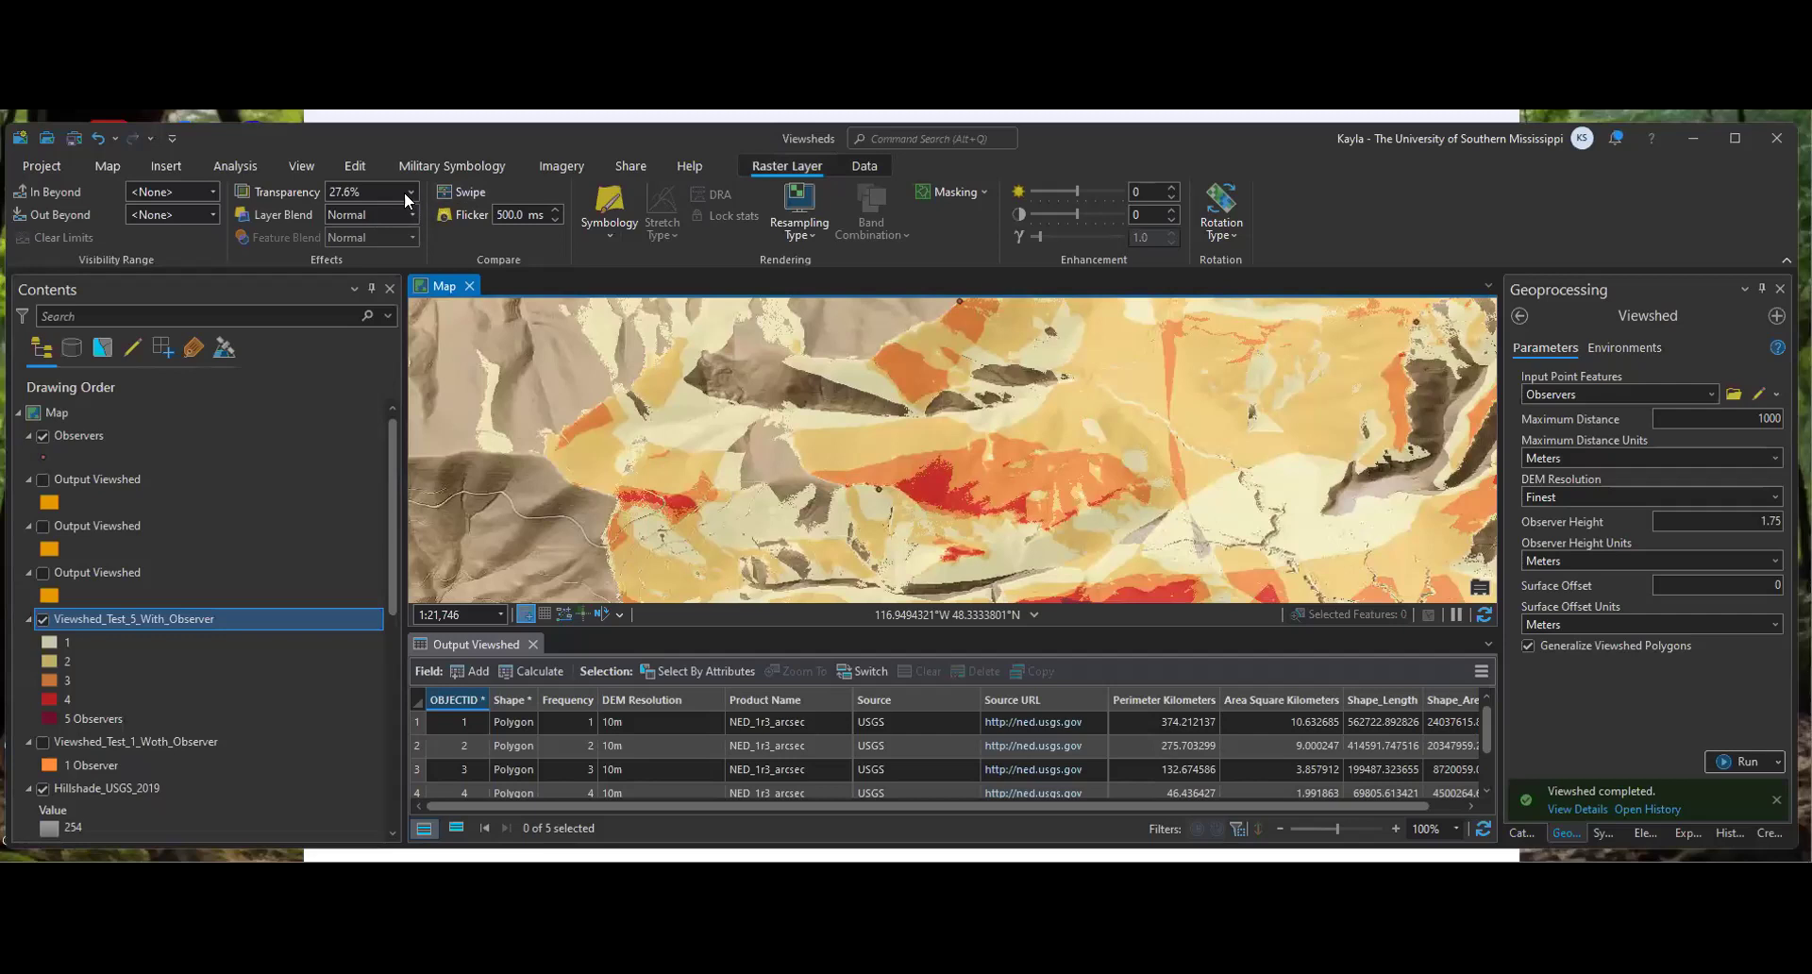
click(409, 192)
drag(357, 207, 368, 209)
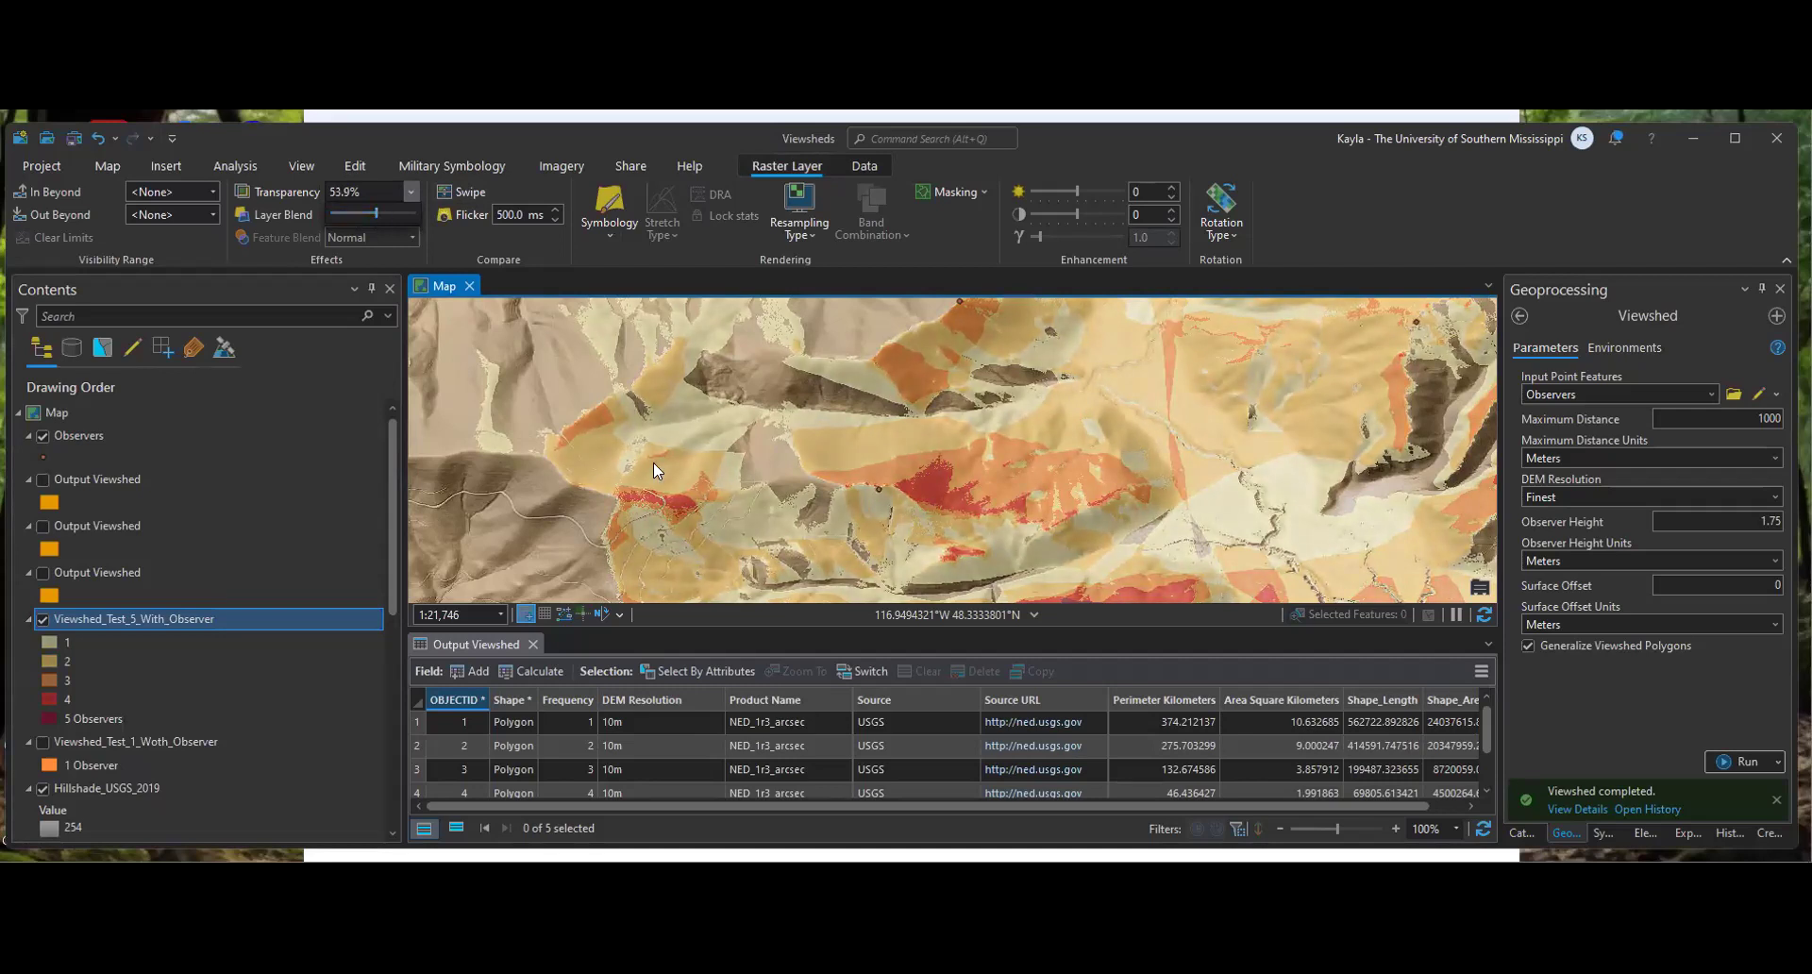
click(1734, 138)
Step: Shrink the attribute table to enlarge the map, and examine the semi-transparent viewshed over the hillshade
drag(702, 662, 702, 763)
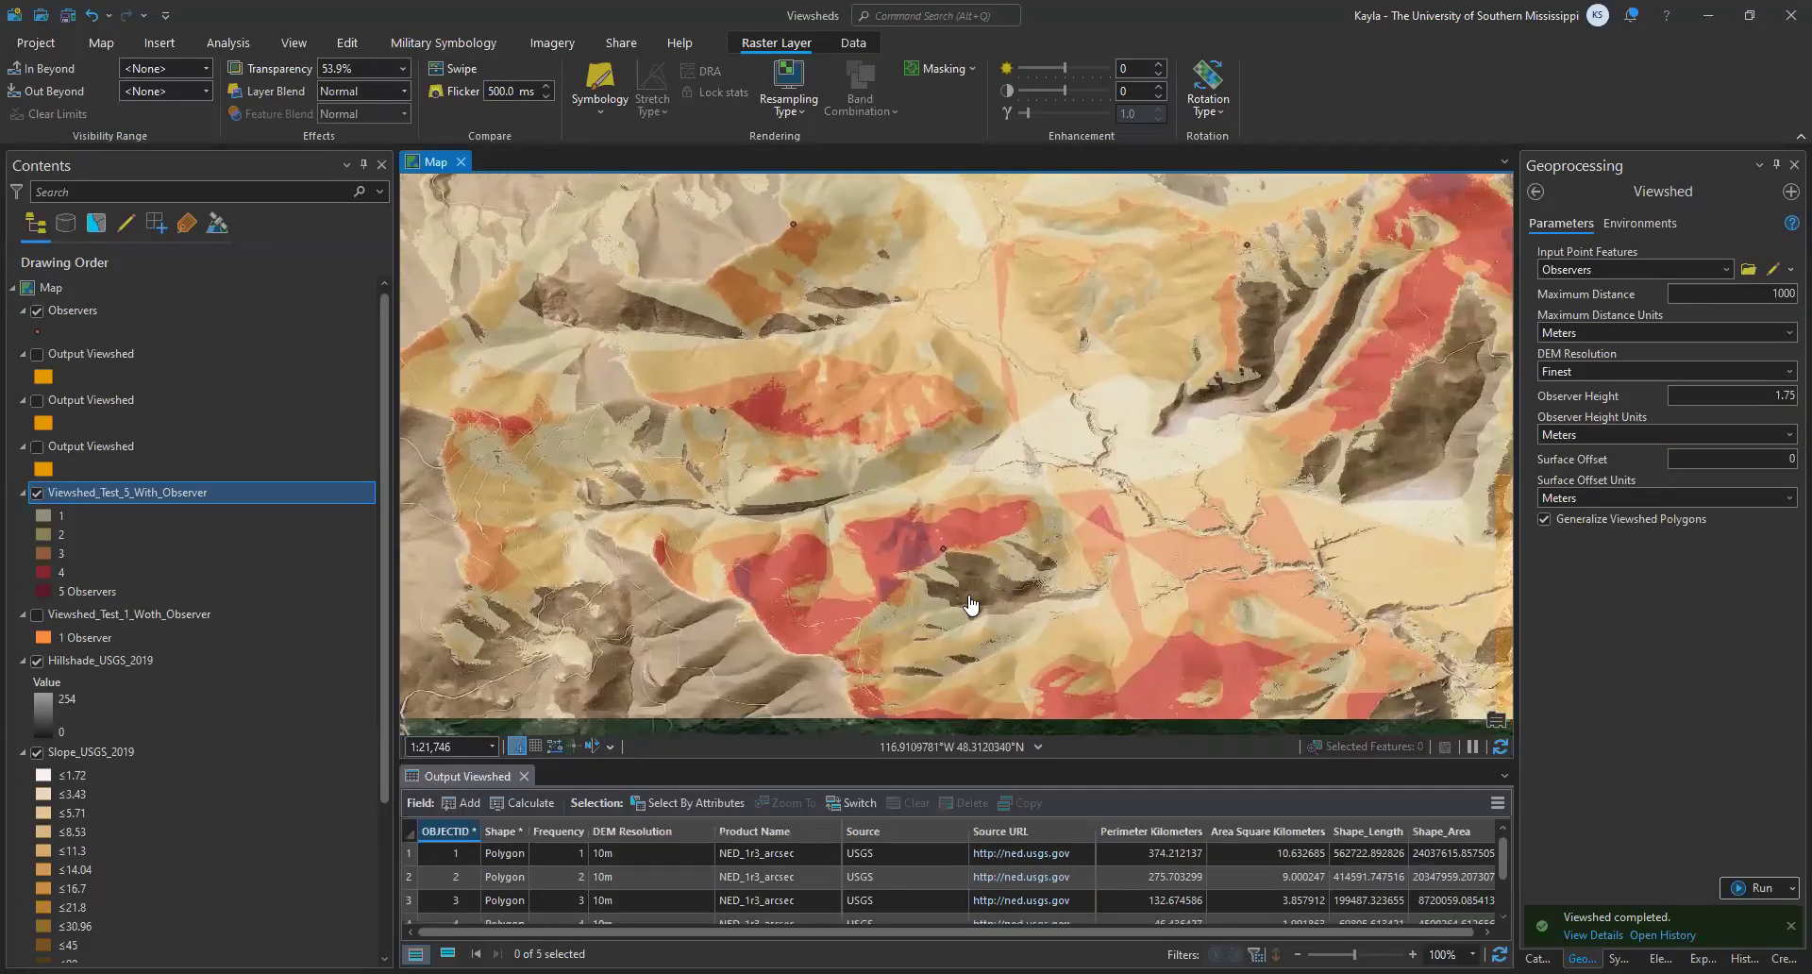
scroll(972, 604, down, 1)
scroll(1227, 432, down, 1)
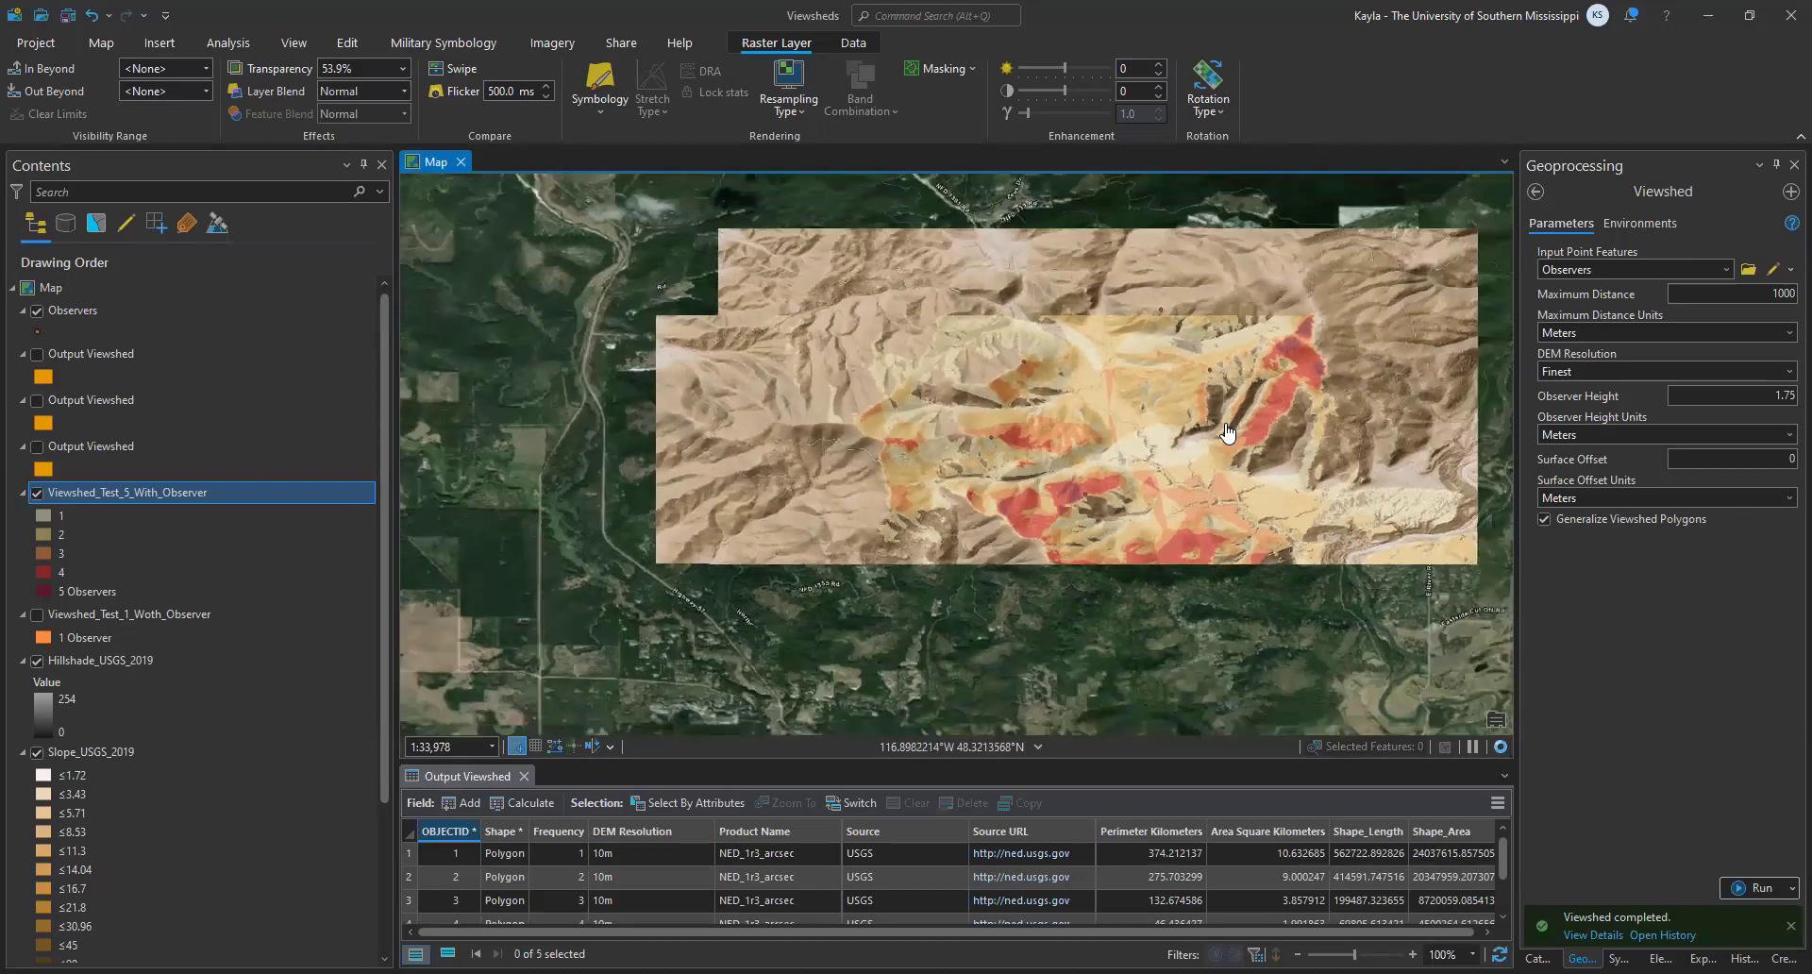
scroll(1227, 433, up, 2)
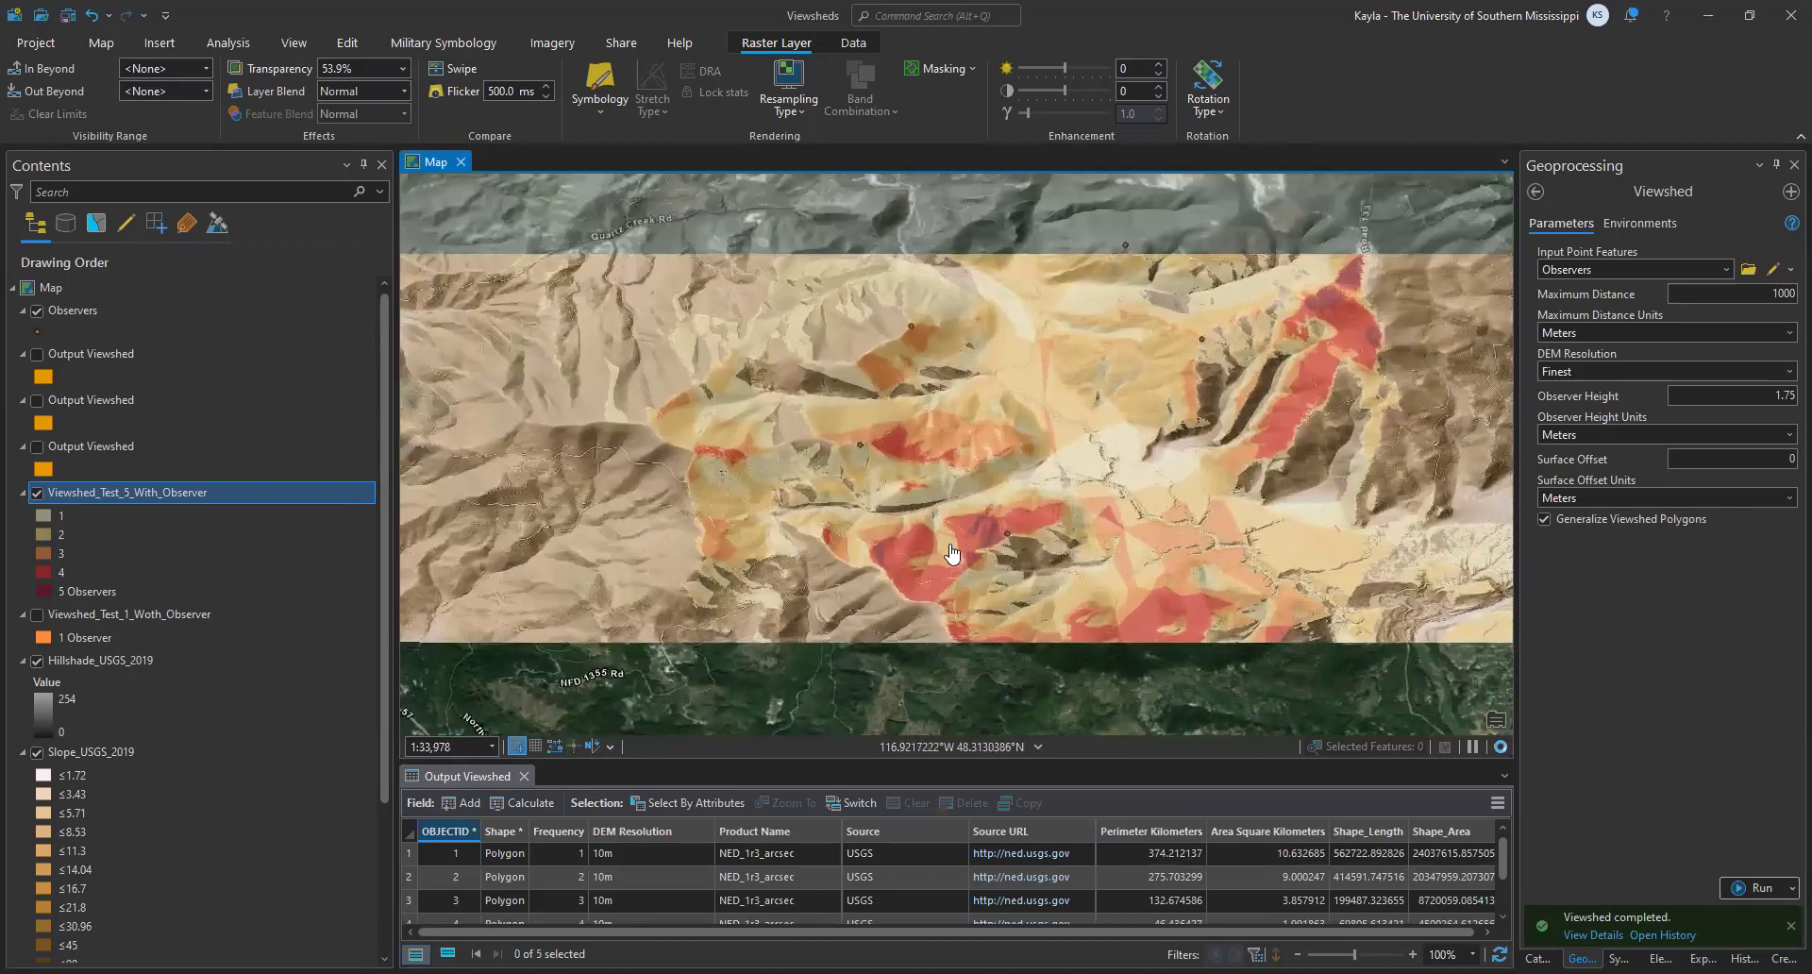